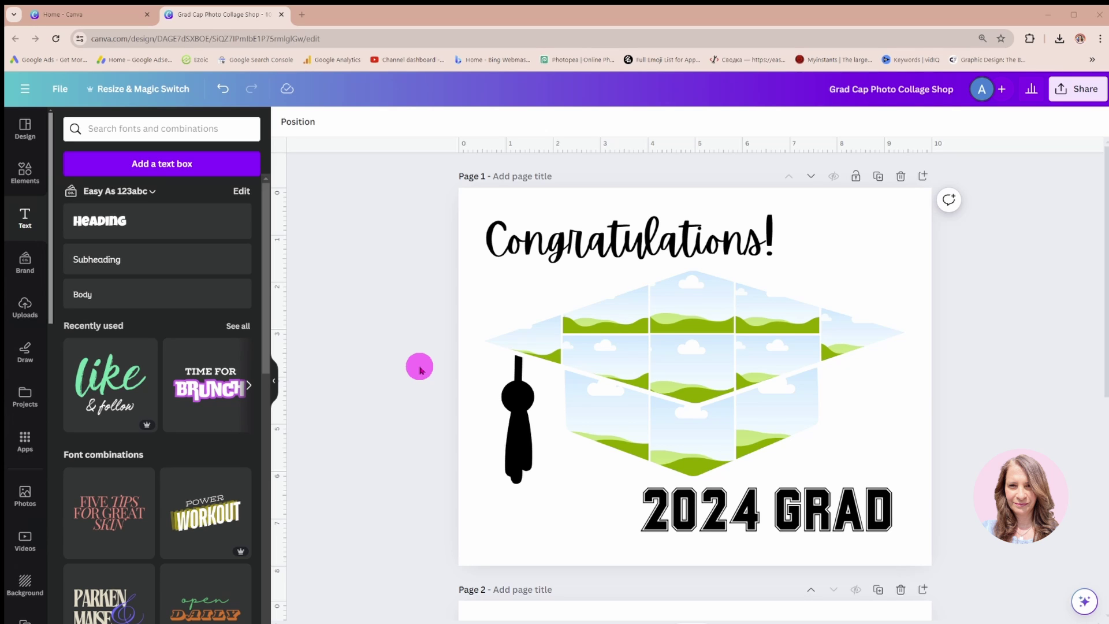
Scroll down past the finished grad cap design to the blank Page 2.
scroll(420, 368, "down", 6)
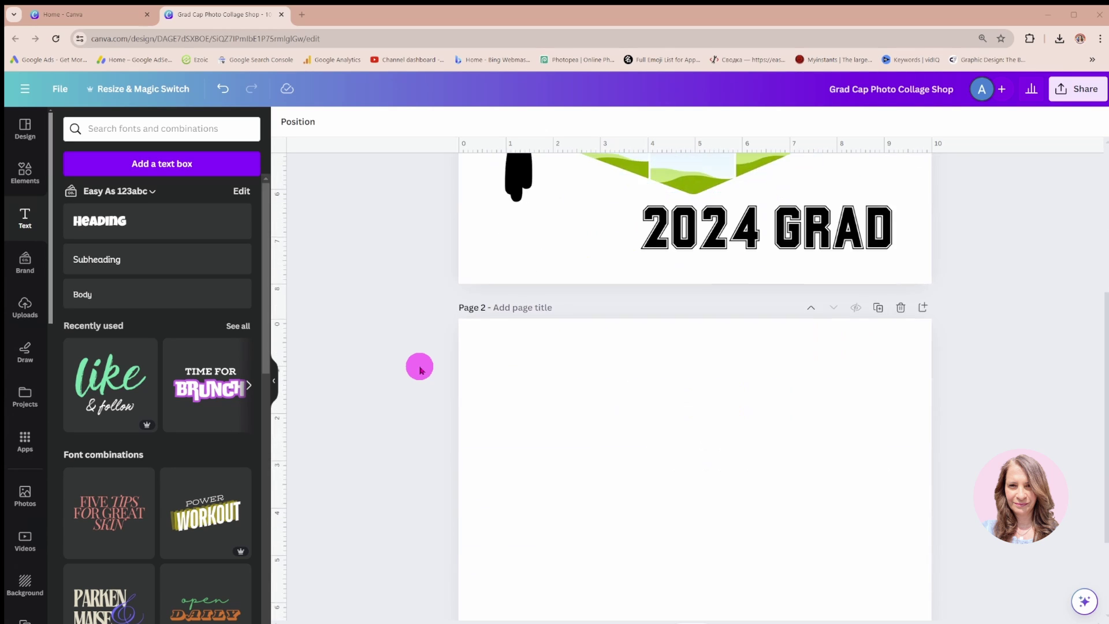
scroll(420, 368, "down", 1)
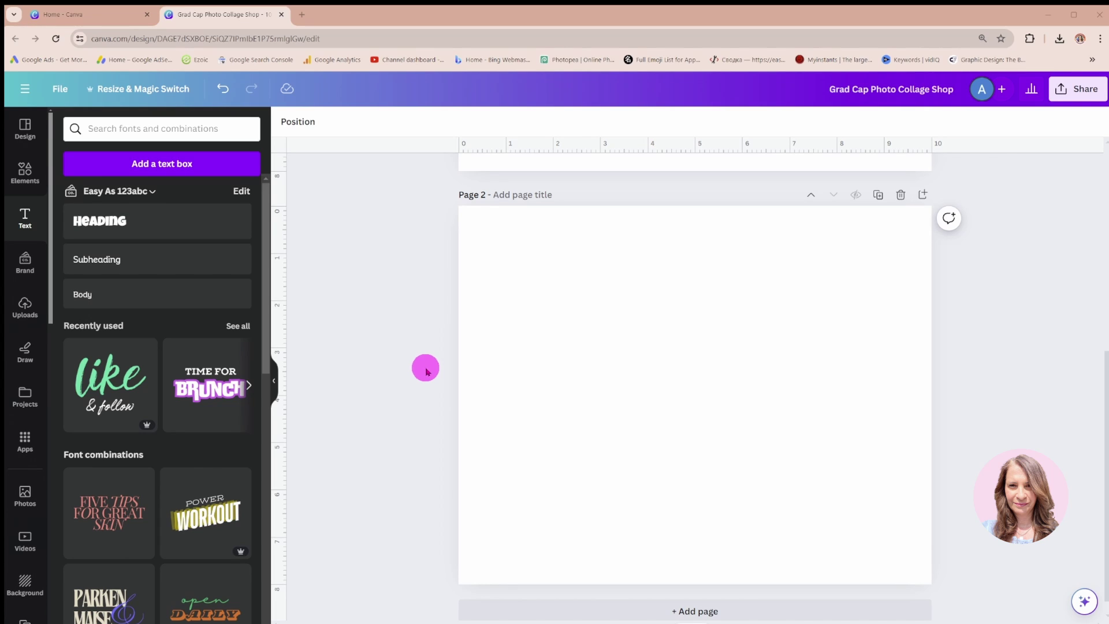
Search Elements graphics for 'grad cap' and place the black cap graphic low on Page 2.
left_click(26, 171)
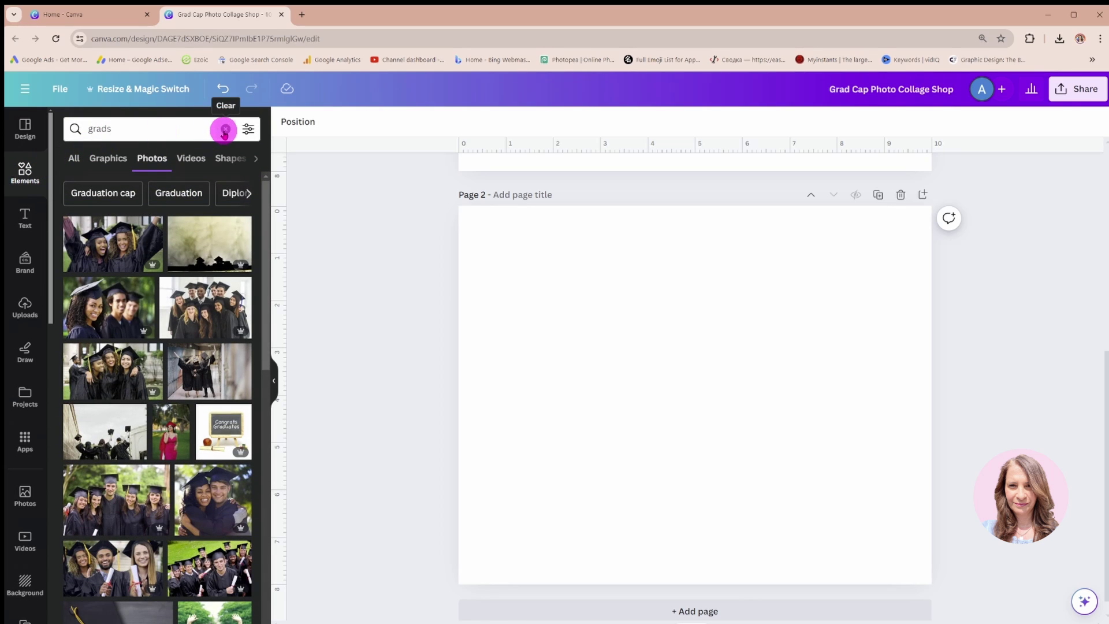
left_click(224, 128)
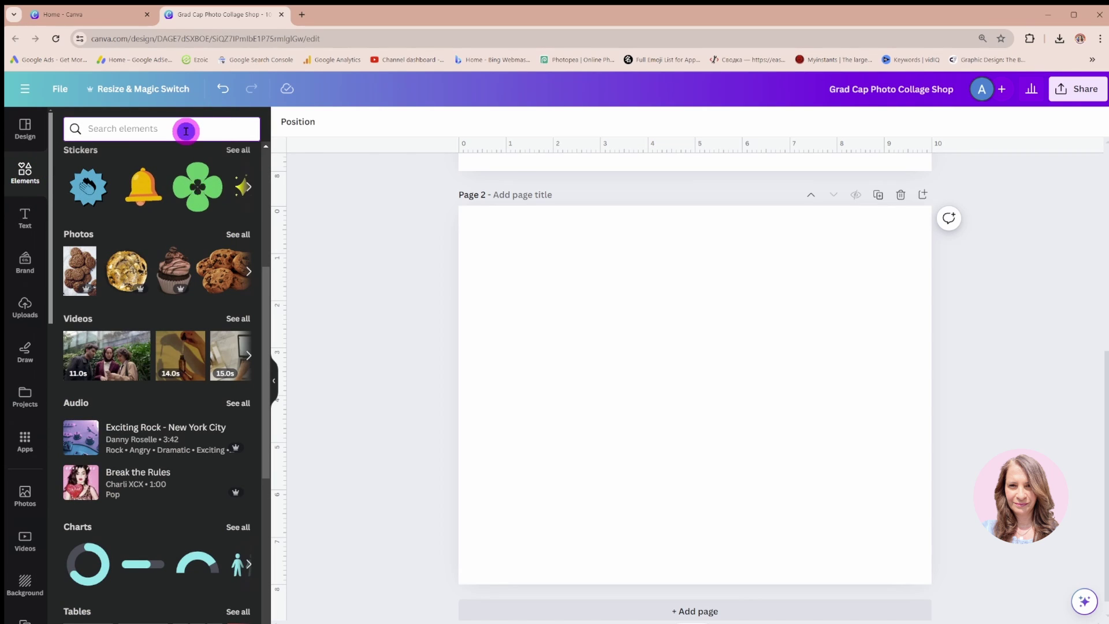
type("grad")
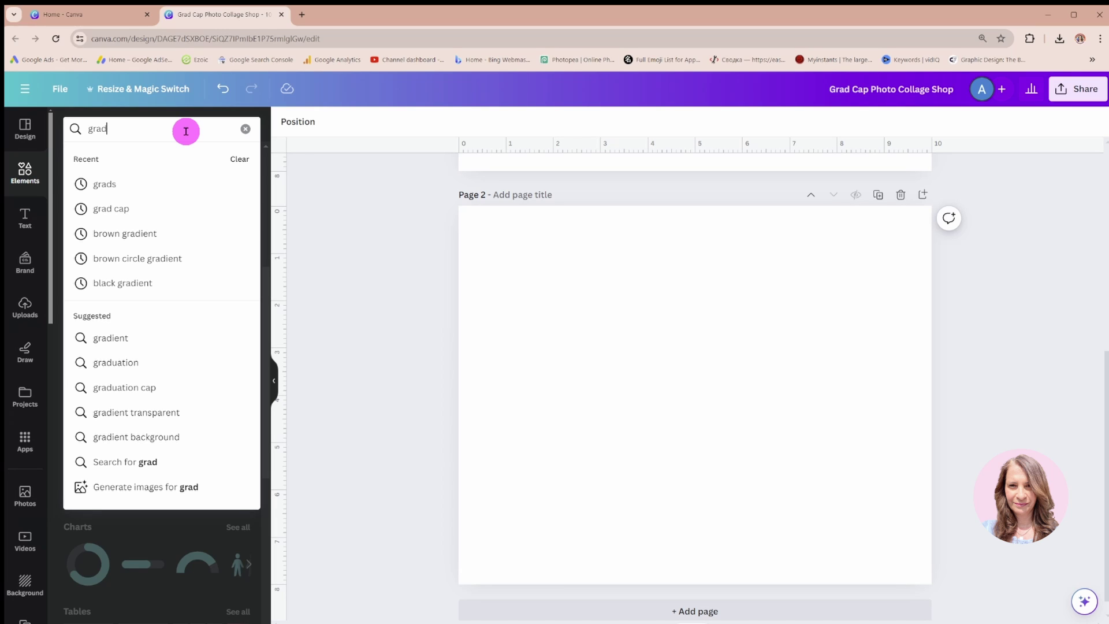
type(" cap")
key("Return")
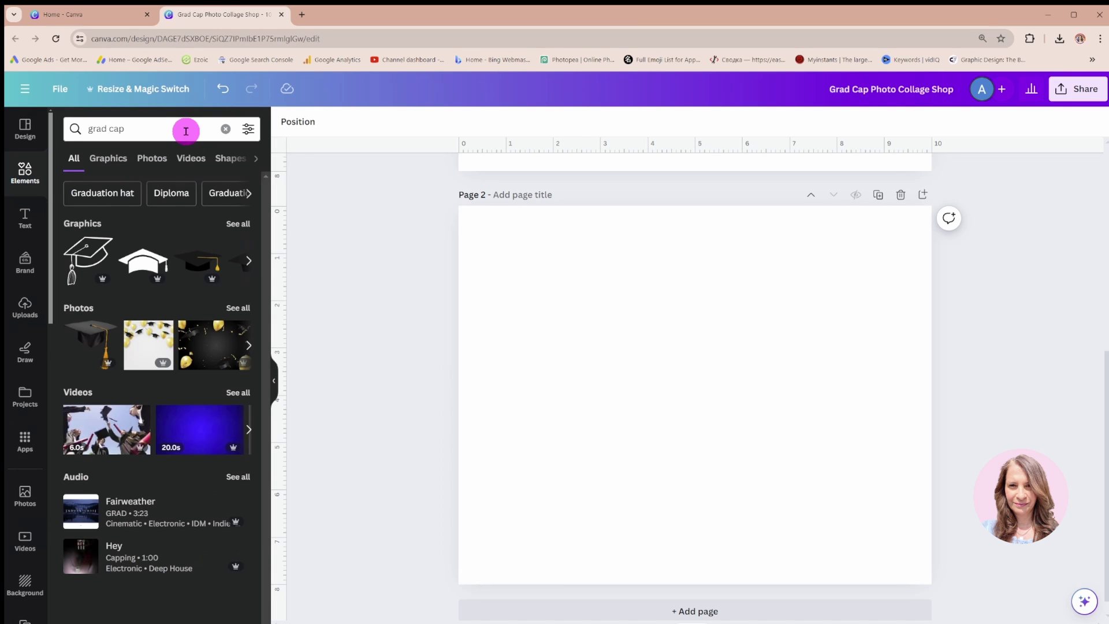
left_click(233, 225)
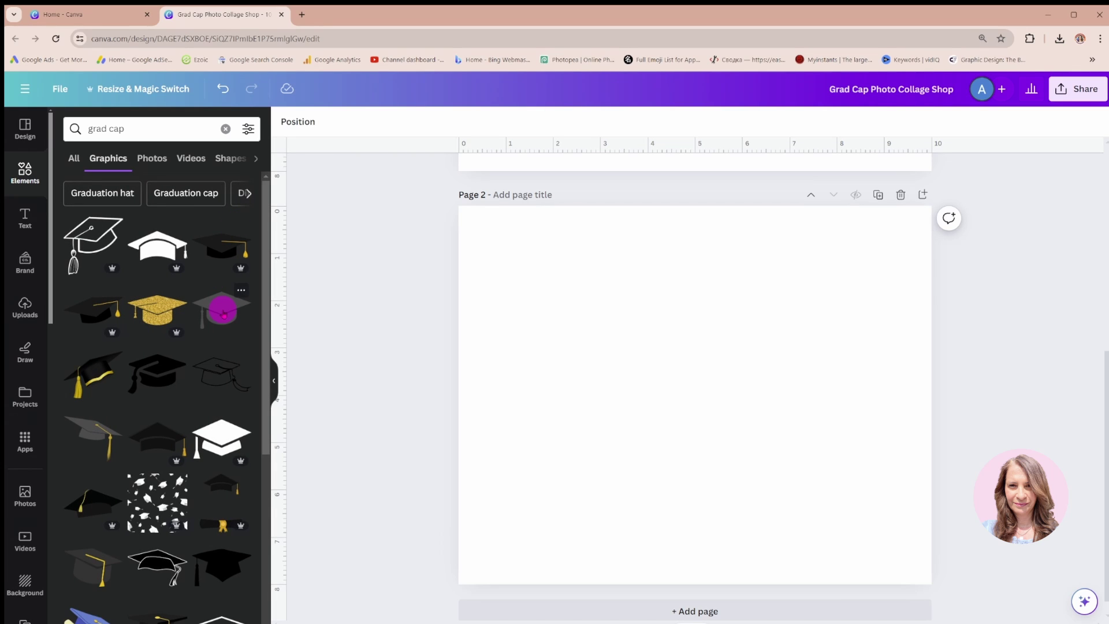
left_click(217, 570)
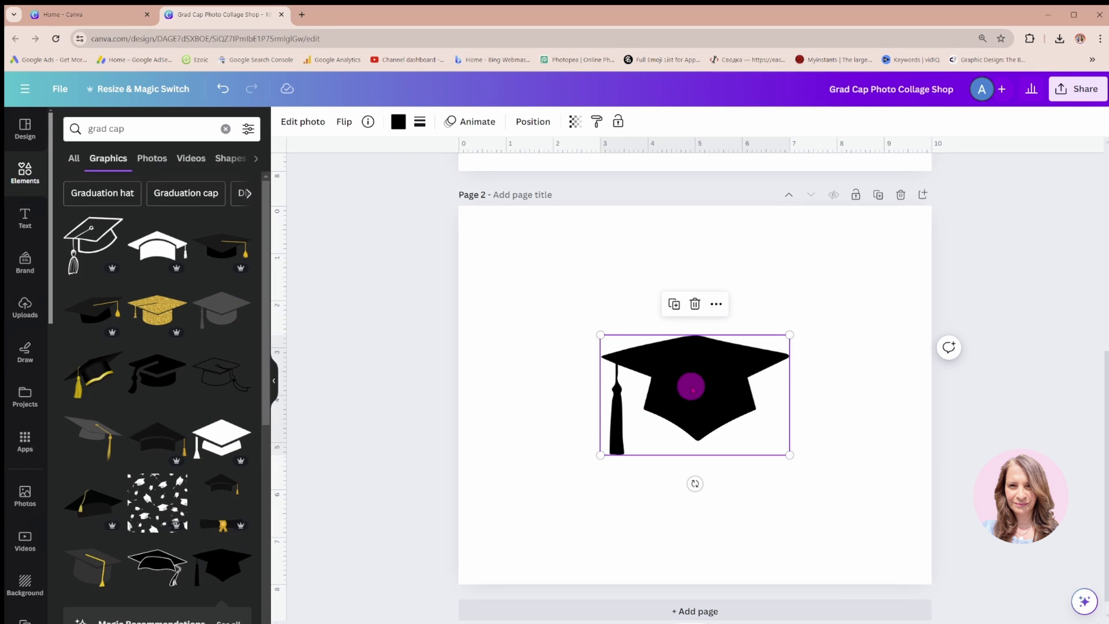
left_click_drag(702, 383, 701, 490)
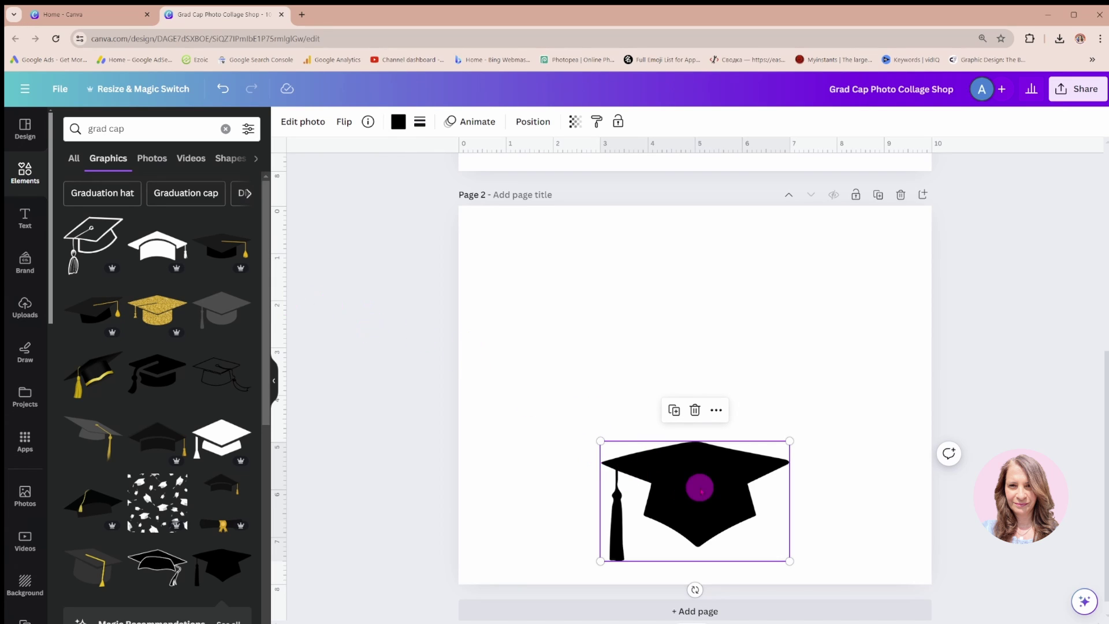
Add a grey square above the cap and change its shape to a diamond.
left_click(13, 174)
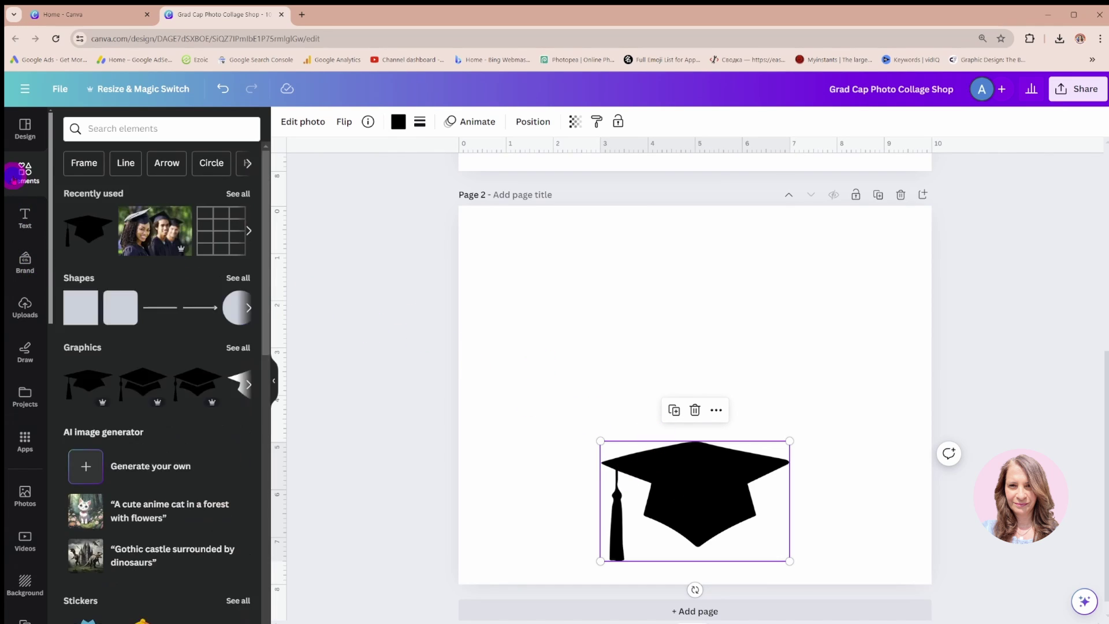
left_click(73, 306)
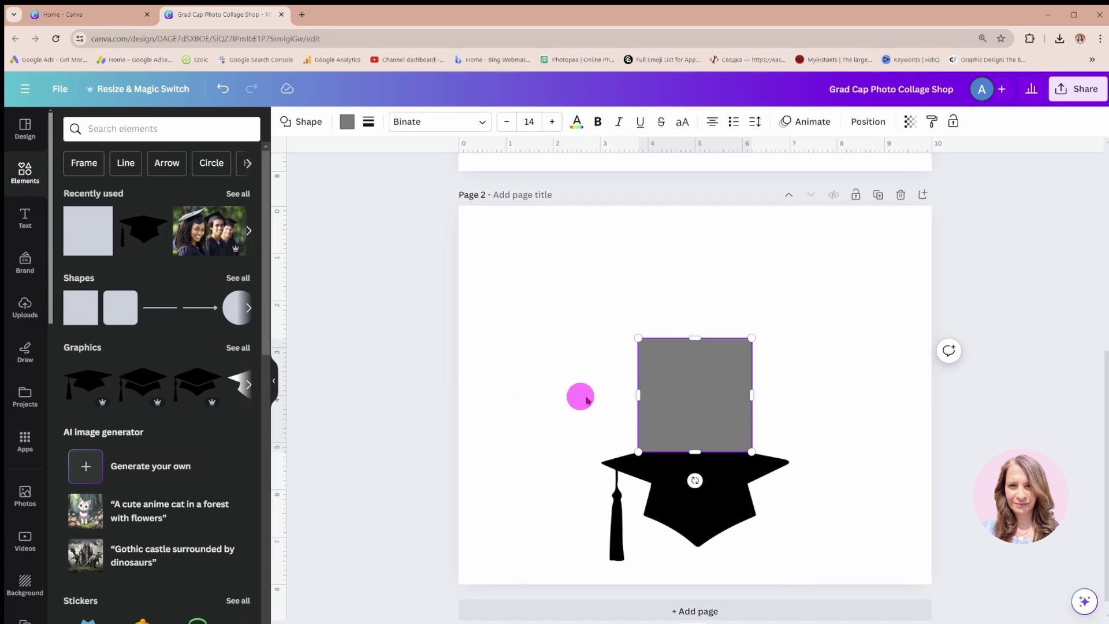
left_click_drag(692, 401, 693, 343)
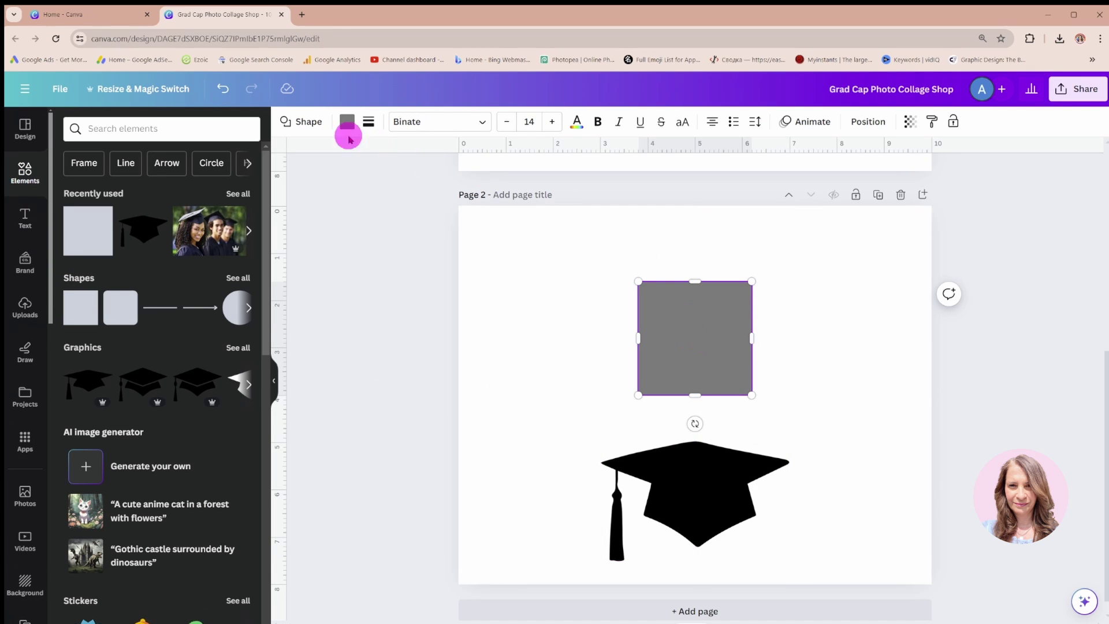
left_click(301, 122)
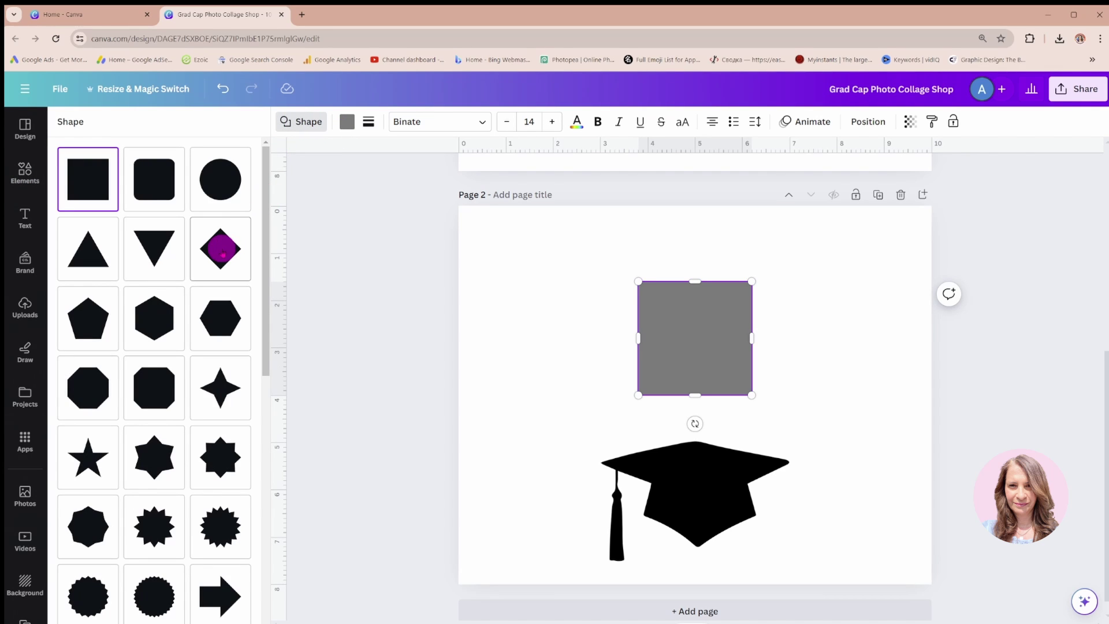
left_click(237, 237)
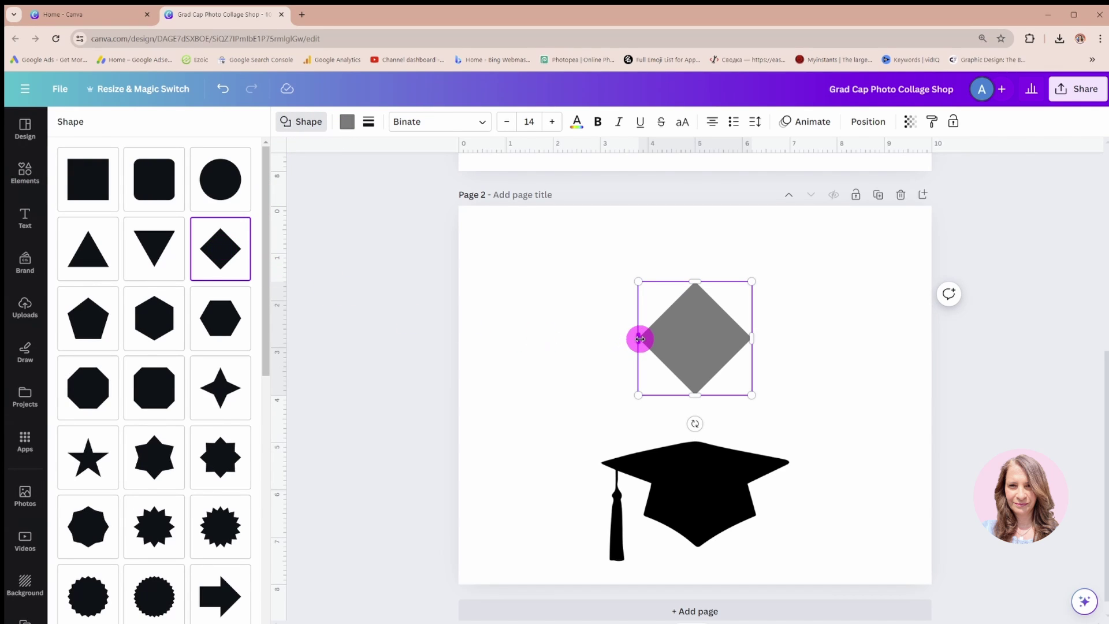
Stretch the diamond wide, centre it near the top, and flatten it to about 6.6 by 2.4.
left_click_drag(638, 336, 496, 333)
left_click_drag(751, 337, 809, 339)
left_click_drag(671, 346, 709, 319)
left_click_drag(695, 366, 694, 342)
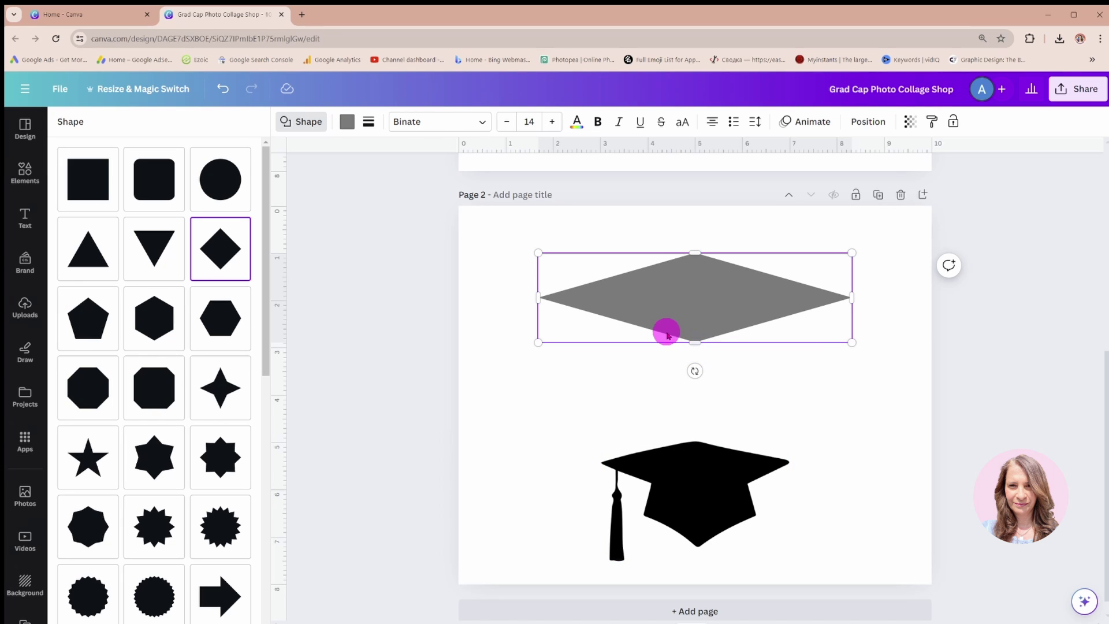
Add another grey square and change it to the banner-arrow shape.
left_click(545, 393)
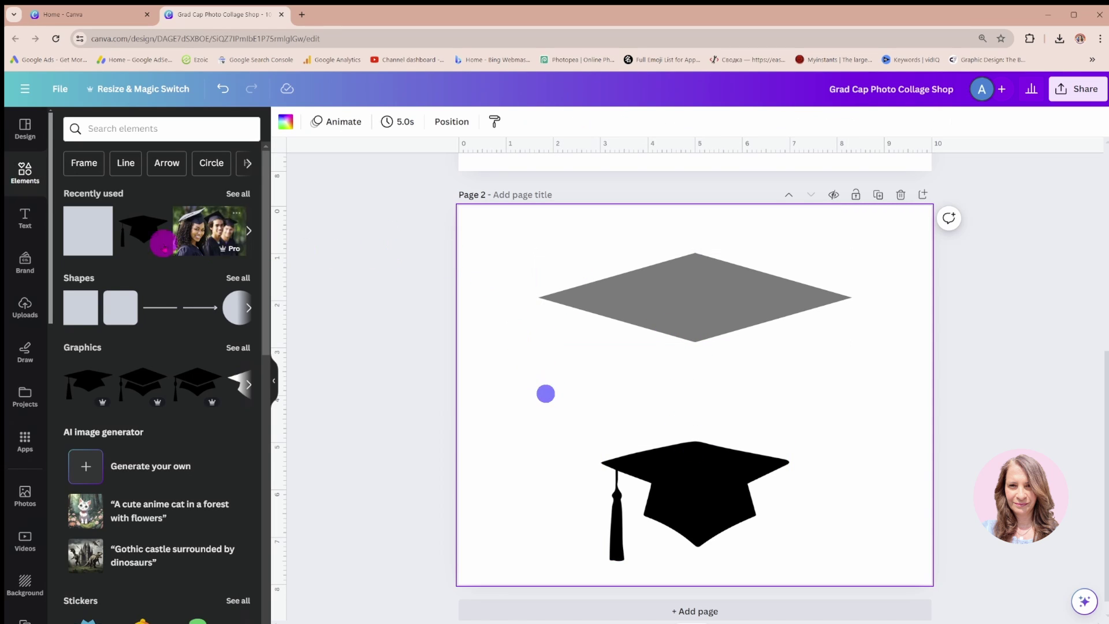
left_click(92, 225)
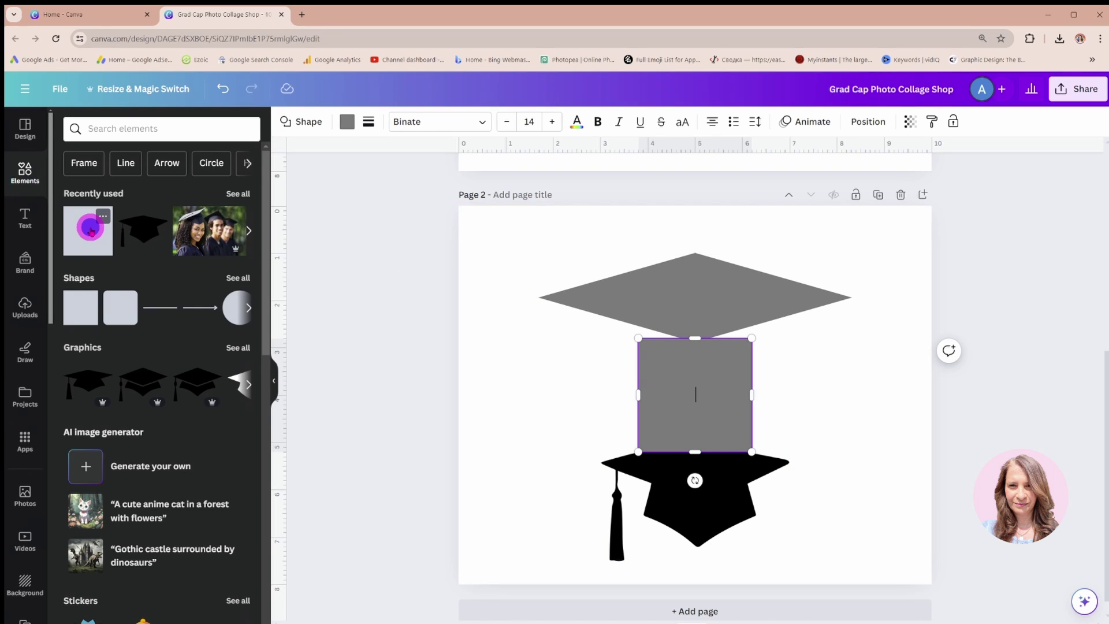
left_click(299, 122)
scroll(242, 347, "down", 3)
scroll(226, 409, "down", 2)
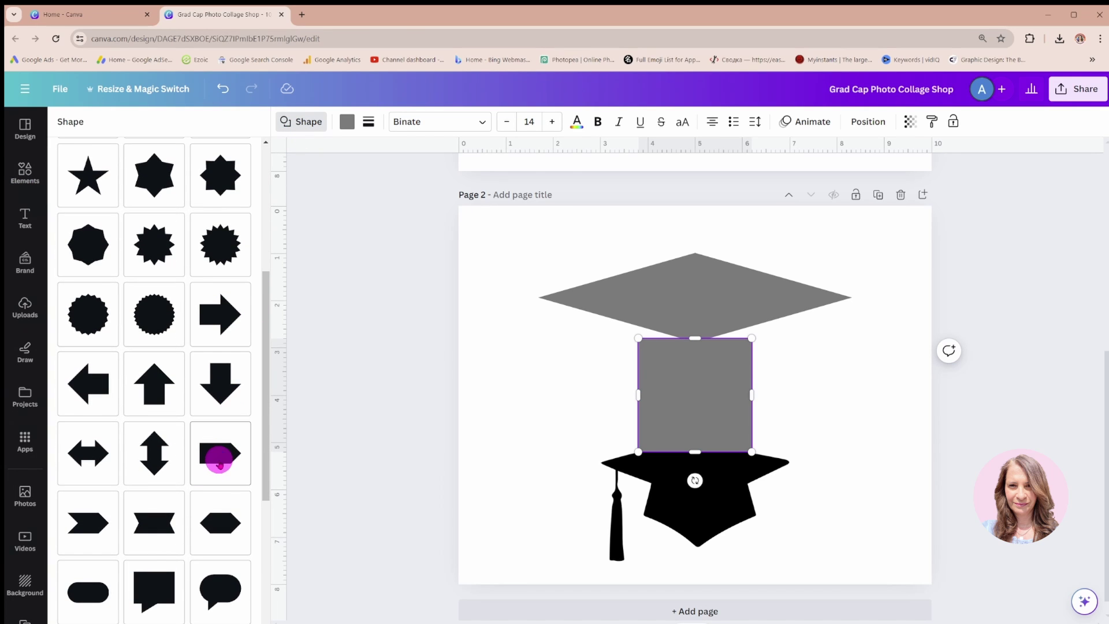
left_click(220, 462)
Rotate the banner arrow to point down, resize it, and place it under the diamond.
left_click_drag(695, 421, 610, 367)
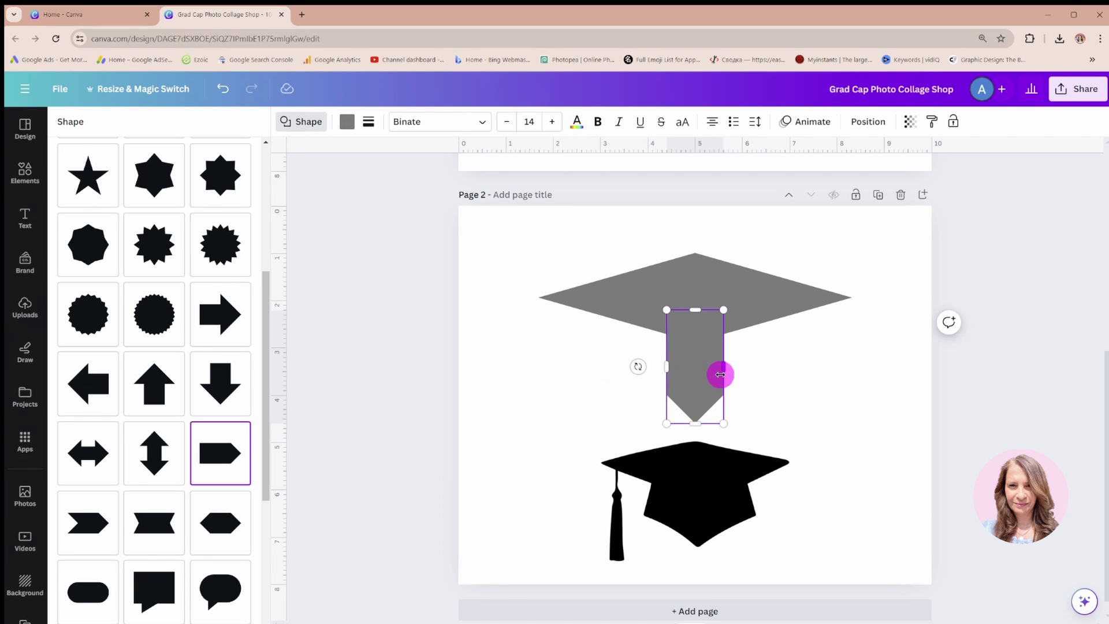
mouse_move(723, 366)
left_mouse_down()
mouse_move(839, 366)
mouse_move(755, 376)
mouse_move(721, 366)
left_mouse_up()
left_click_drag(694, 297, 695, 321)
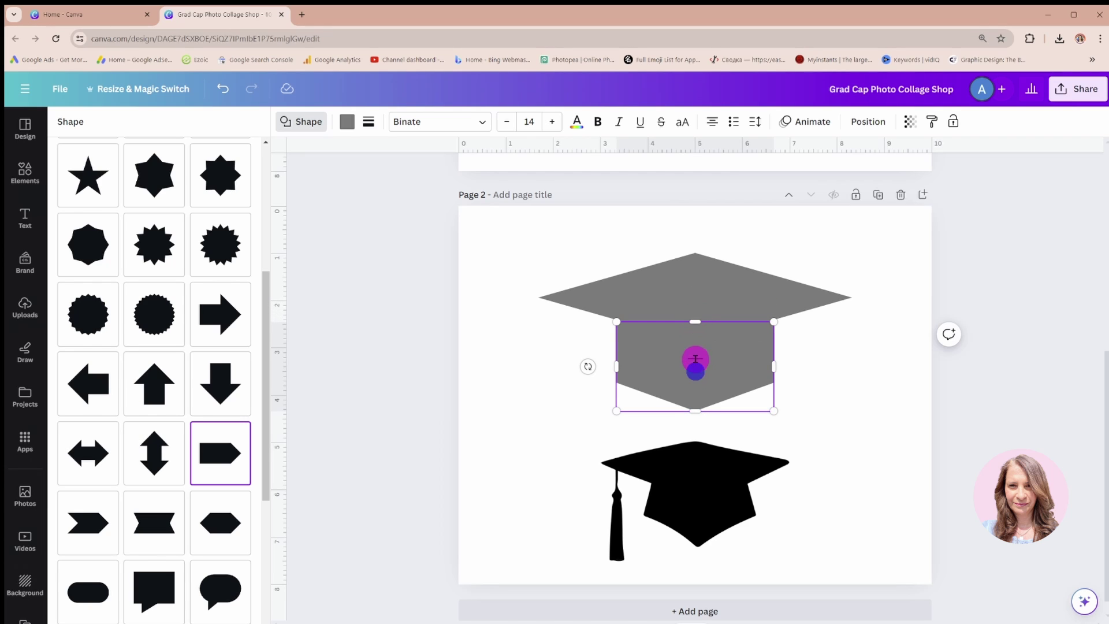
left_click(805, 384)
left_click_drag(695, 381, 695, 350)
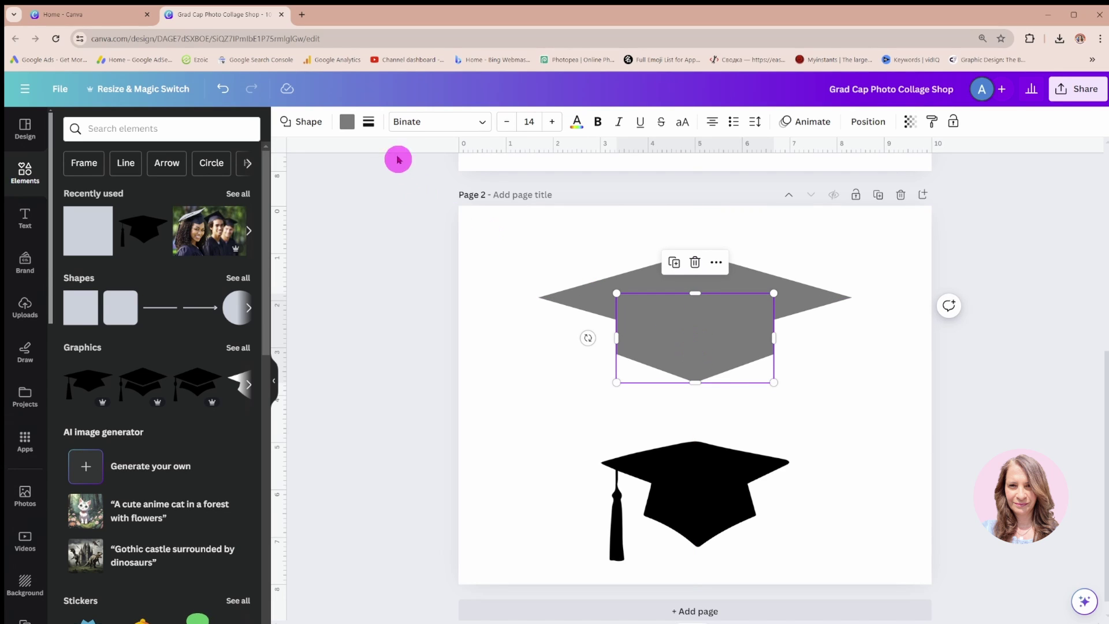
Fill both the crown piece and the diamond black.
left_click(348, 121)
left_click(141, 202)
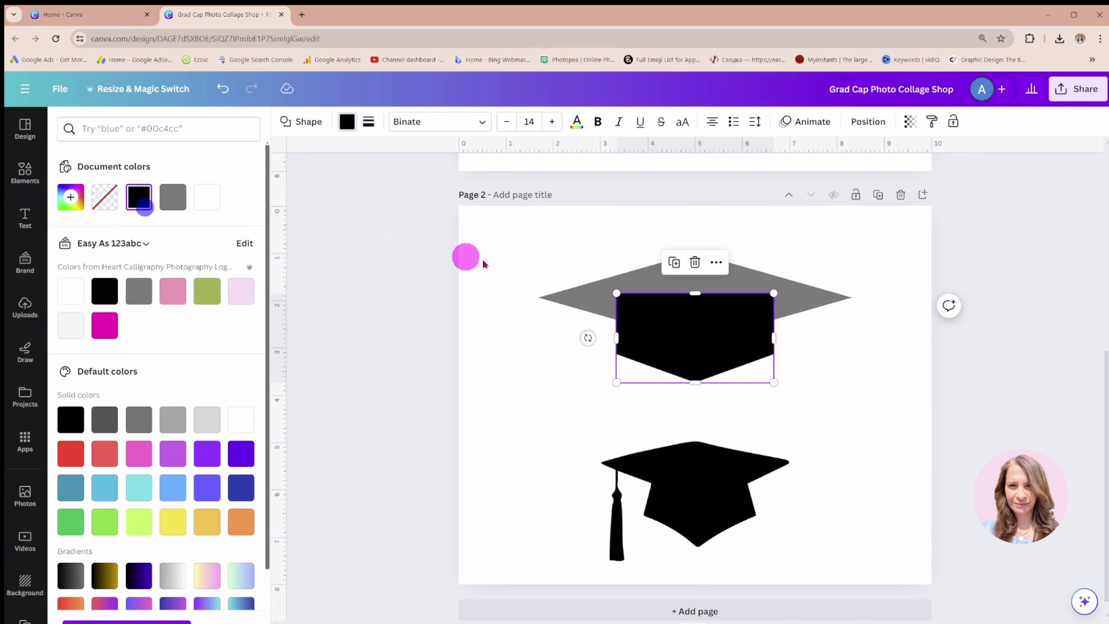
left_click(745, 280)
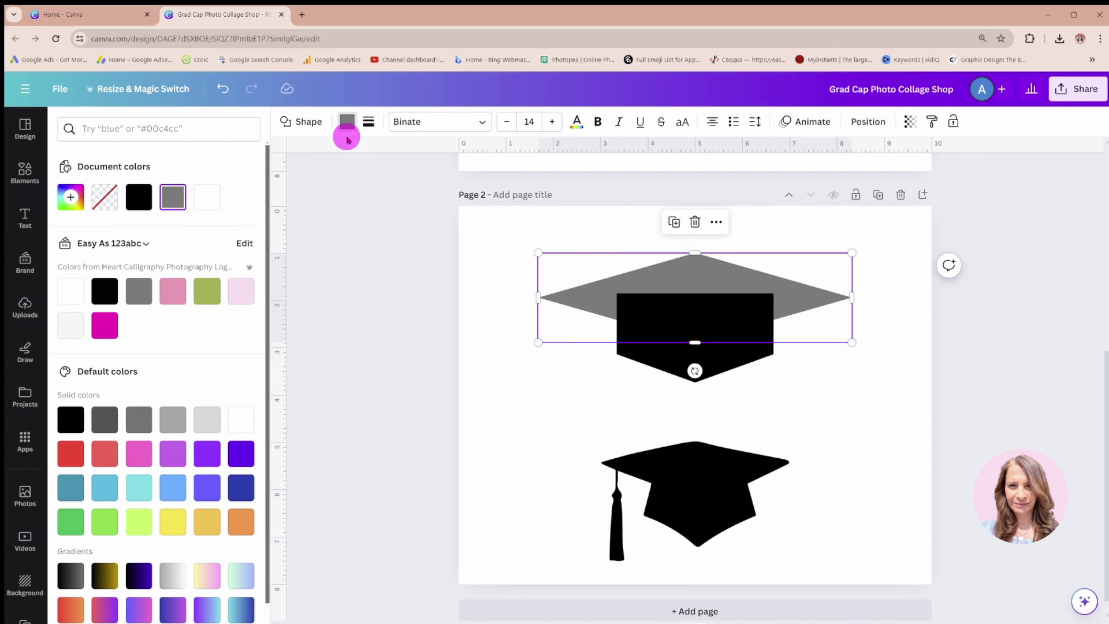
left_click(138, 197)
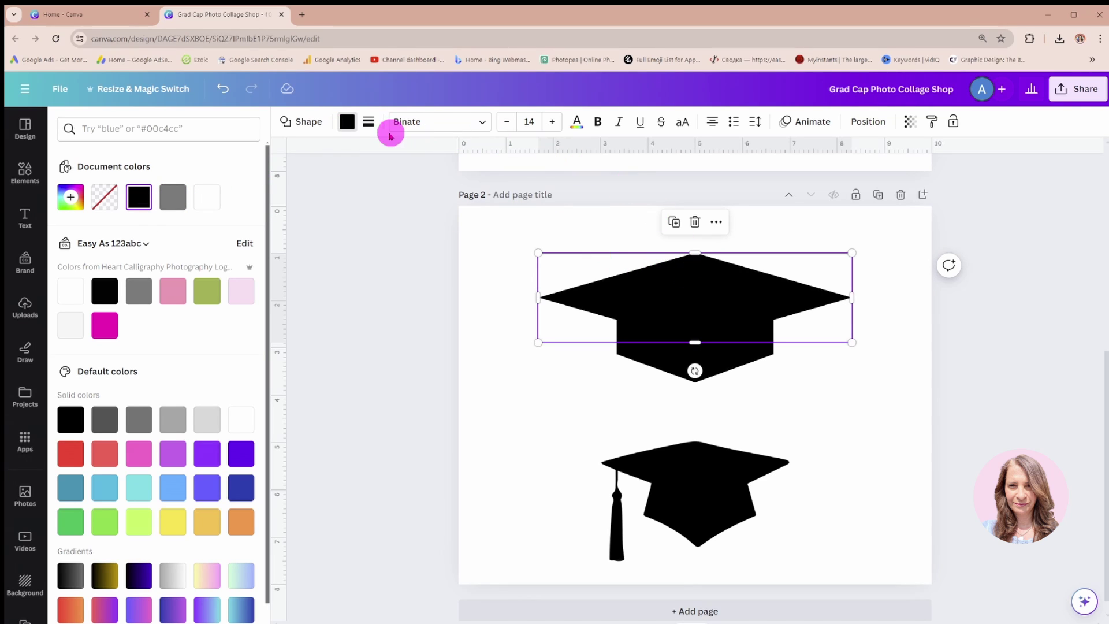
Give the diamond a solid white border of weight 4.
left_click(369, 123)
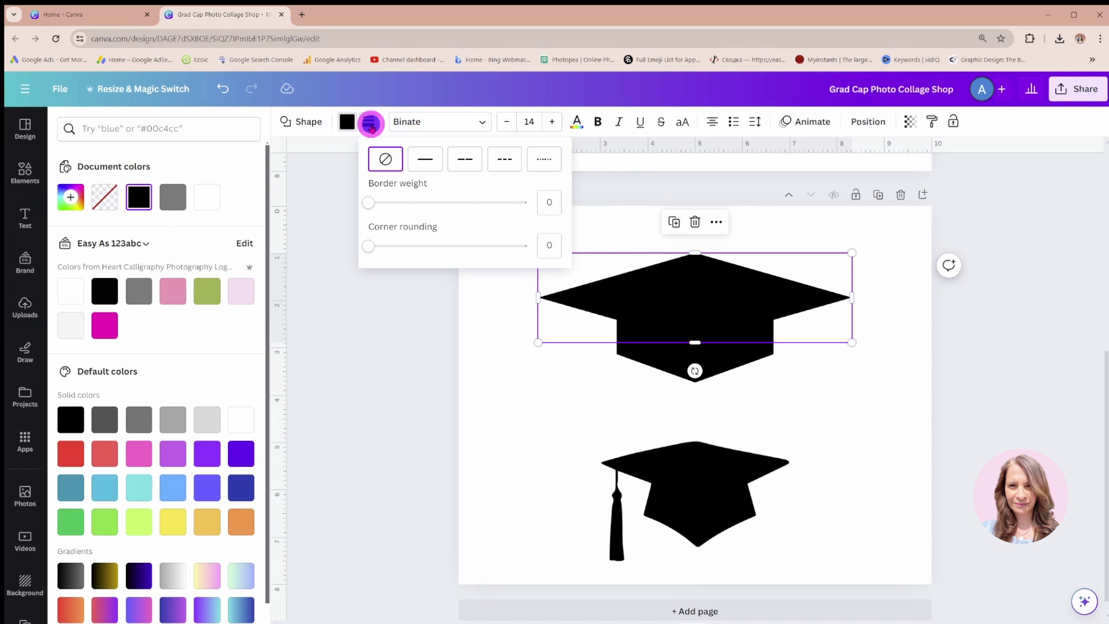
left_click(425, 159)
left_click(369, 123)
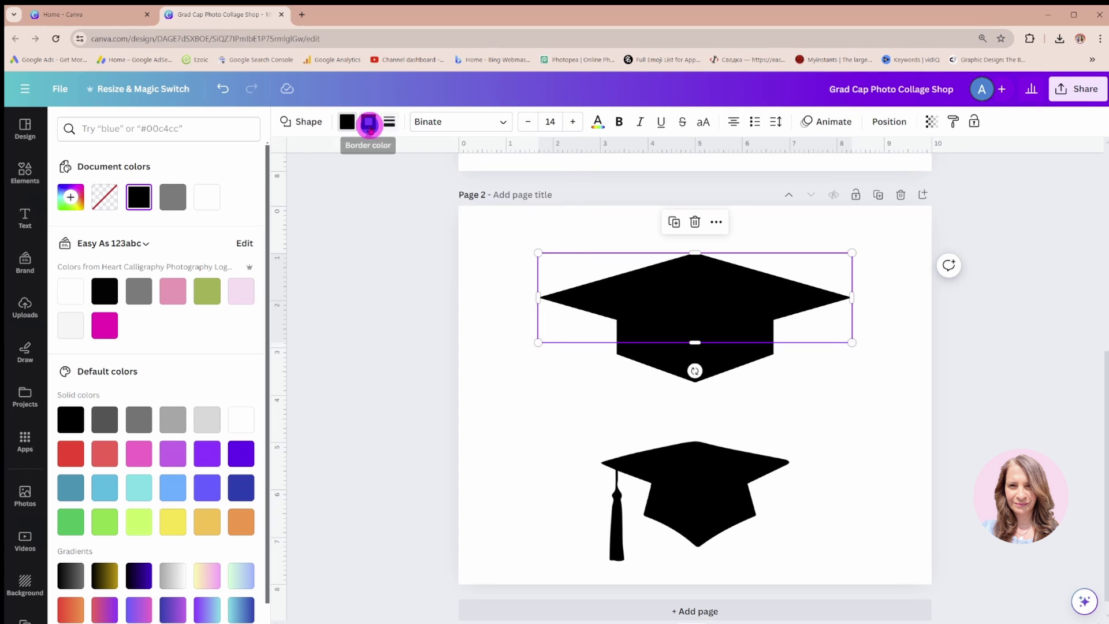
left_click(138, 197)
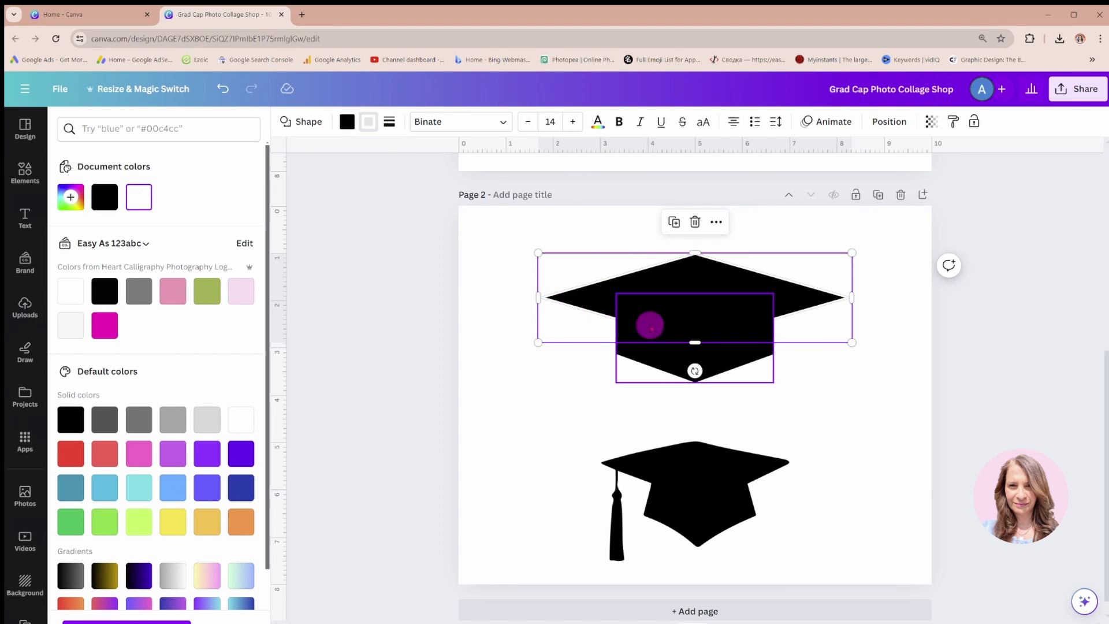
left_click(391, 122)
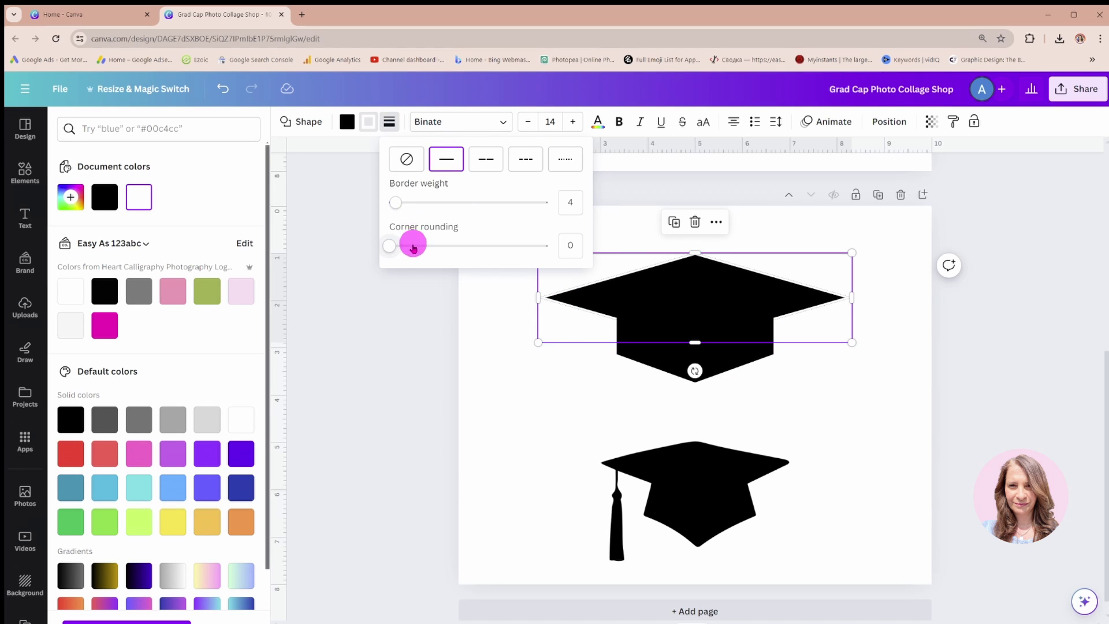
left_click(668, 366)
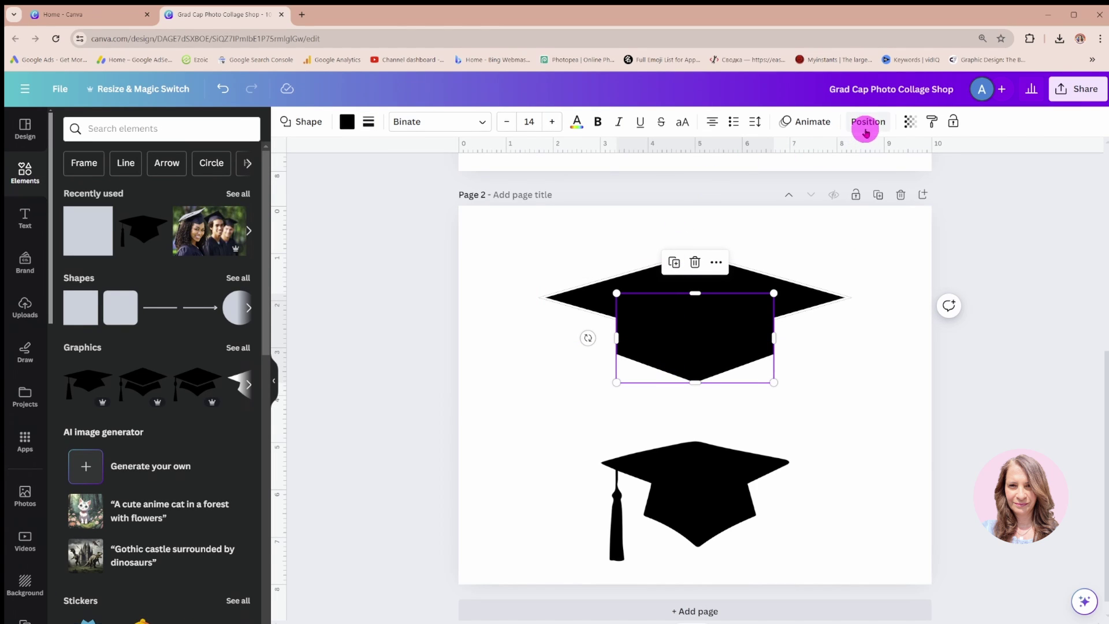
Layer the crown behind the brim, thicken the brim's white border to 9, and lower the crown slightly.
left_click(866, 121)
left_click_drag(206, 213, 196, 279)
left_click(582, 293)
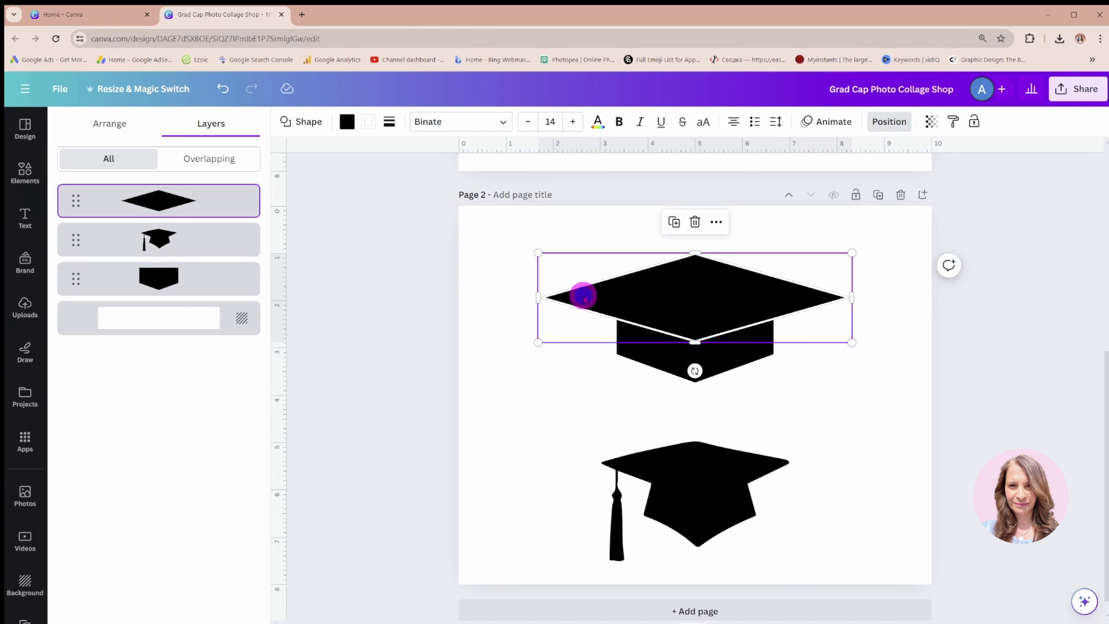
left_click(390, 123)
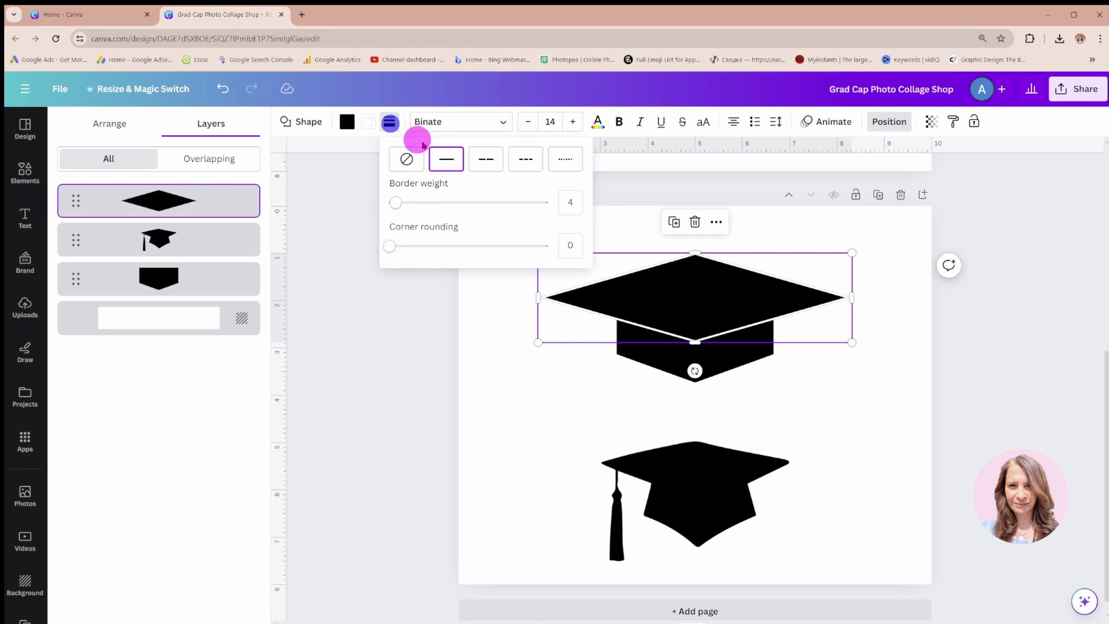
left_click_drag(397, 202, 403, 202)
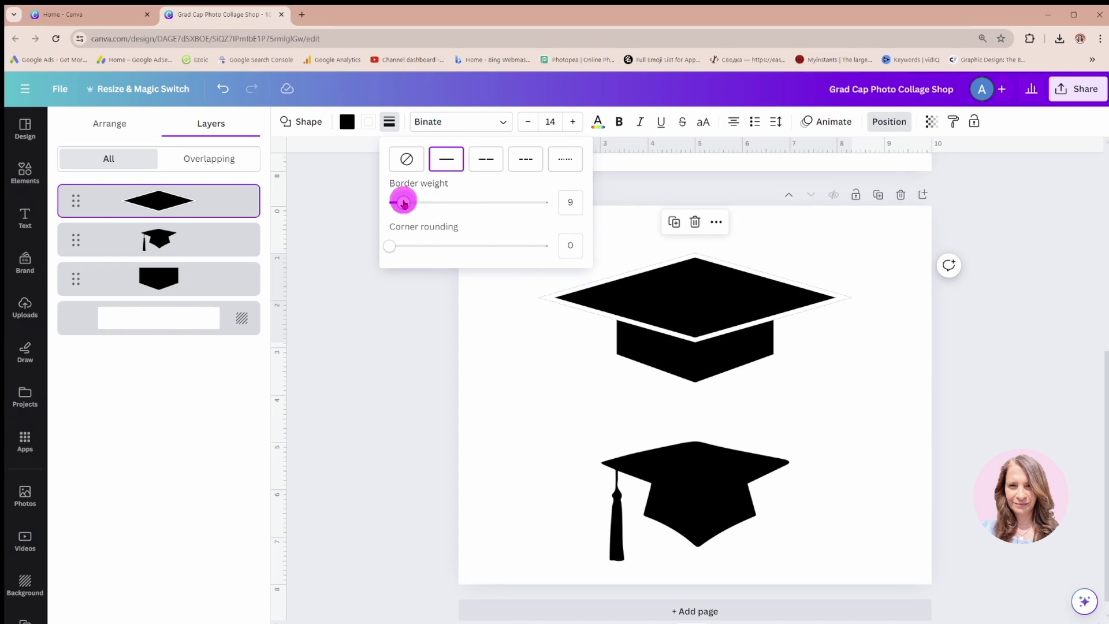
left_click(542, 371)
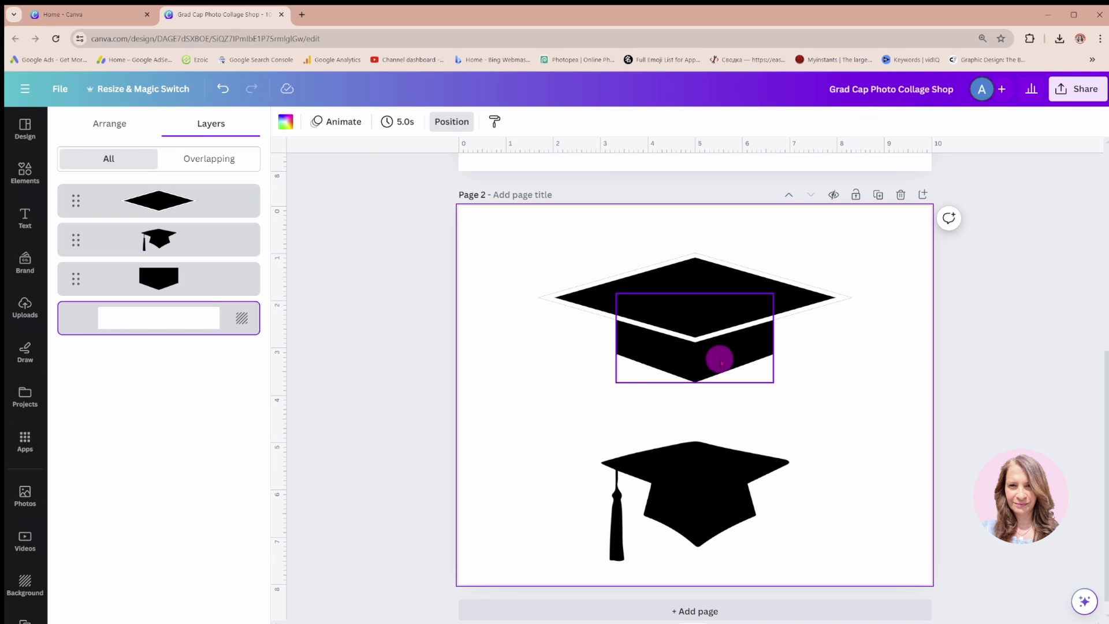
mouse_move(719, 361)
left_mouse_down()
mouse_move(718, 387)
mouse_move(718, 367)
left_mouse_up()
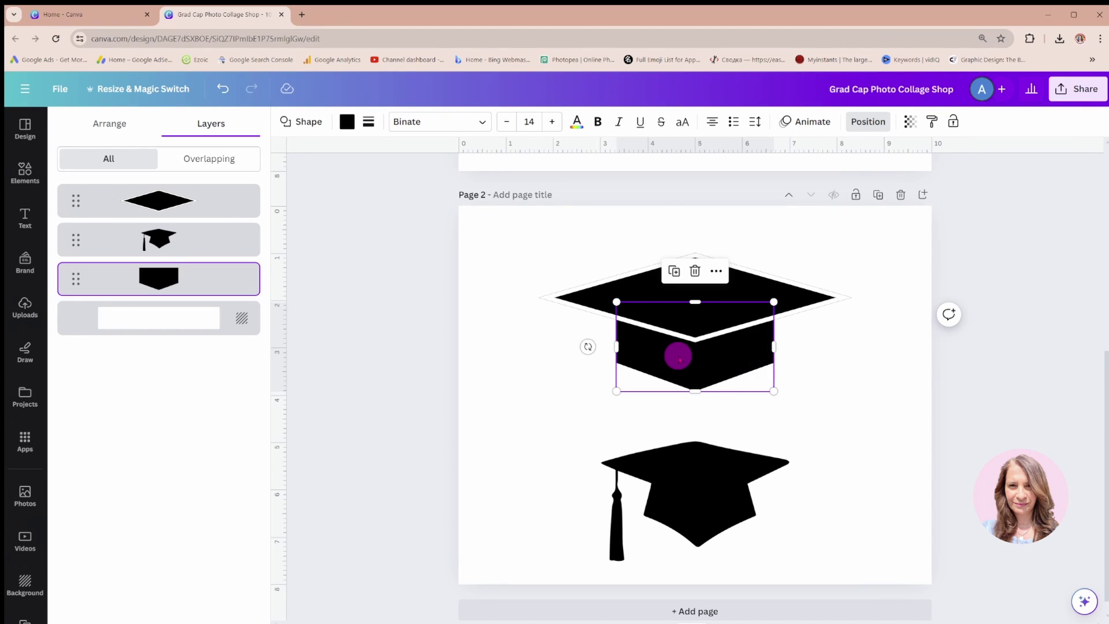
Add a line as a short vertical cord under the brim's left tip, with line weight 7.
left_click(864, 393)
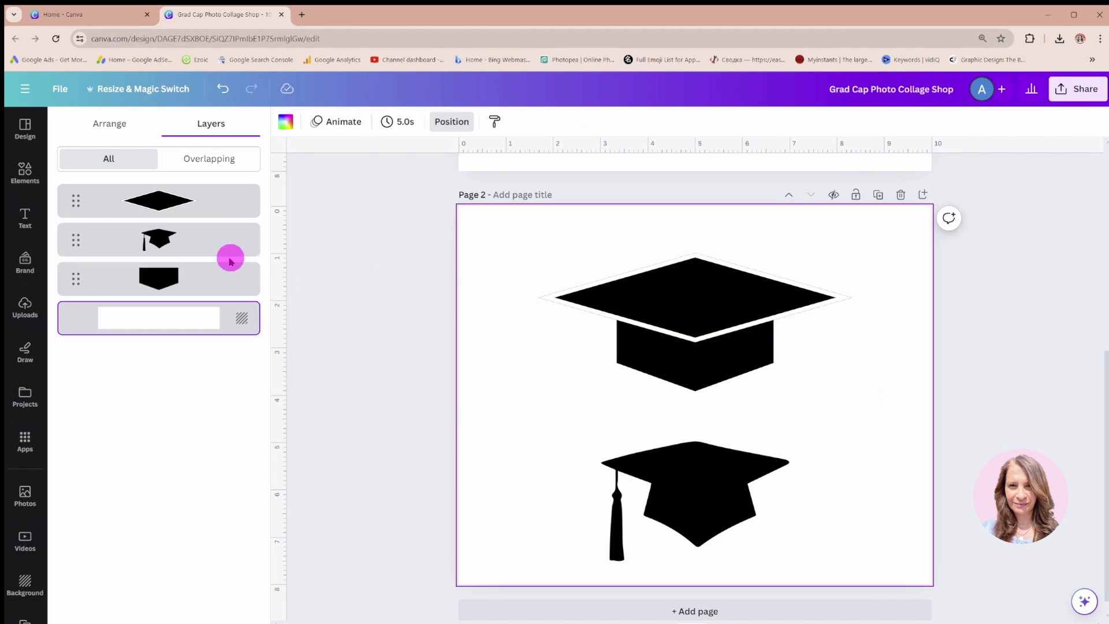
left_click(25, 172)
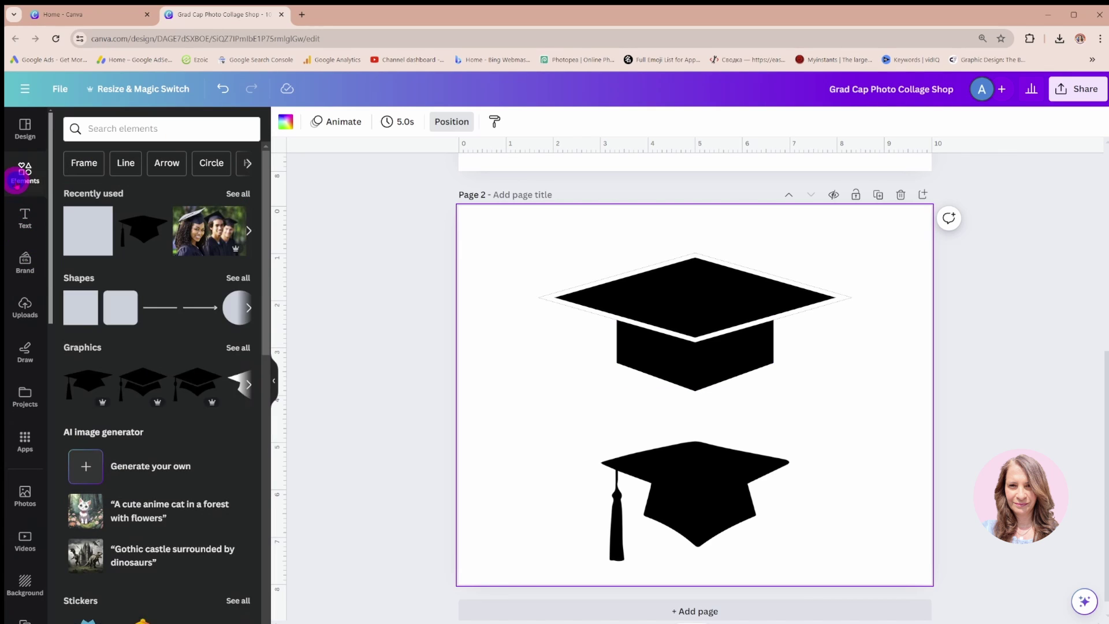
left_click(156, 308)
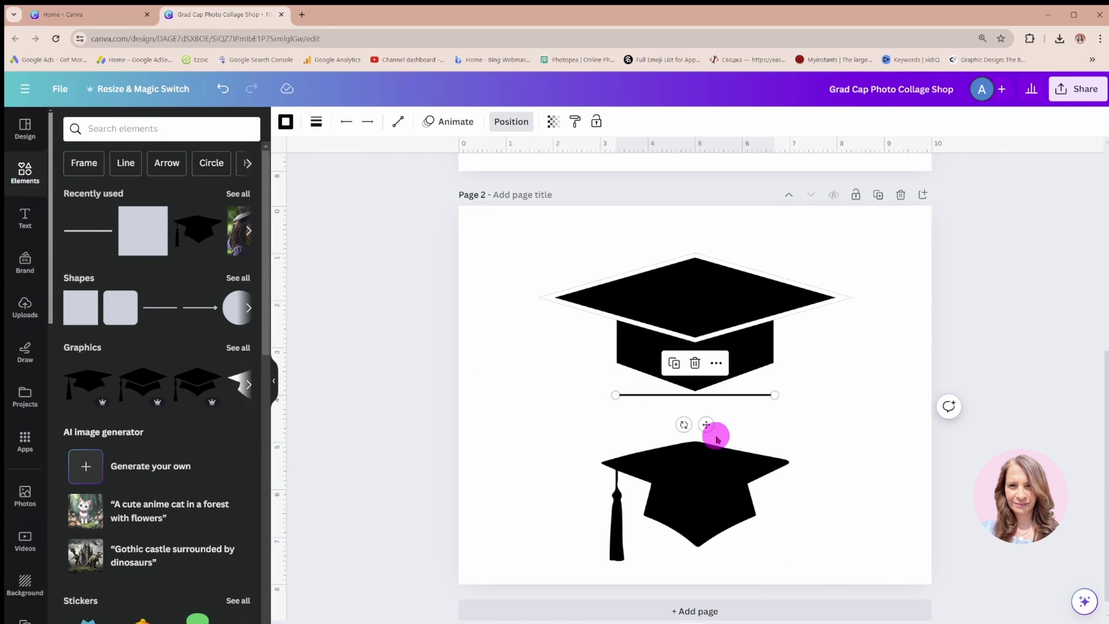
left_click_drag(708, 424, 566, 422)
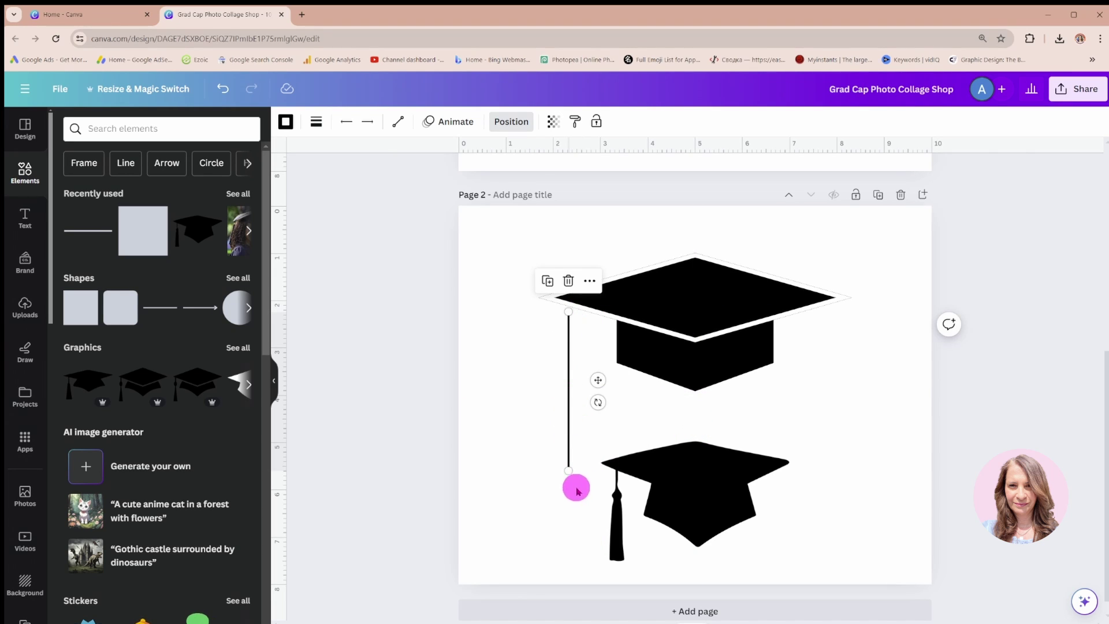
left_click_drag(569, 470, 568, 391)
left_click_drag(594, 339, 594, 334)
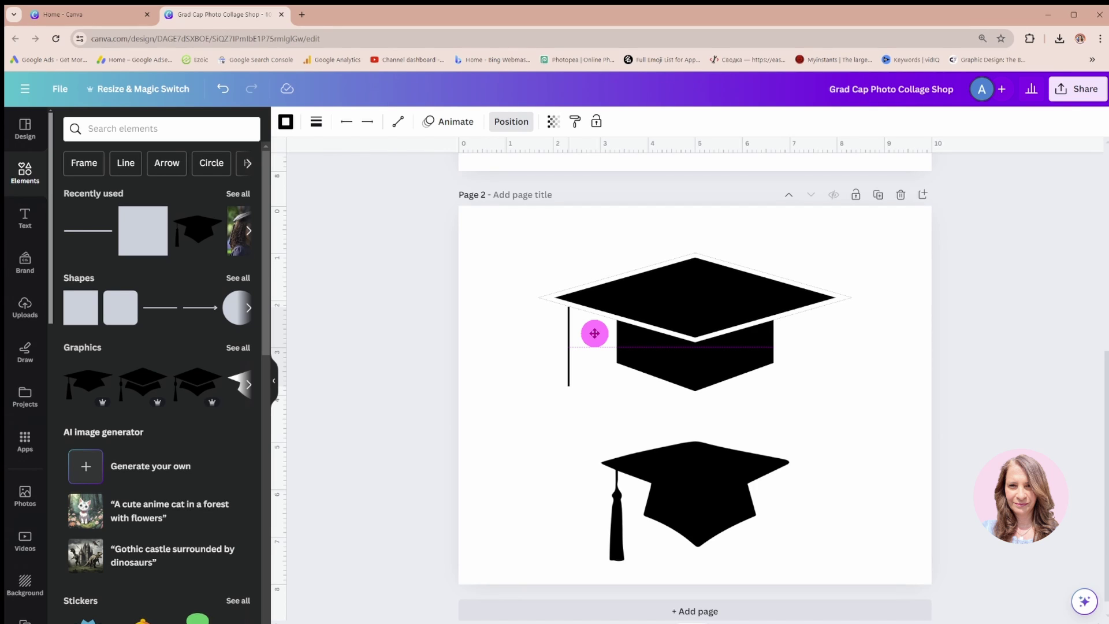
left_click_drag(594, 333, 594, 329)
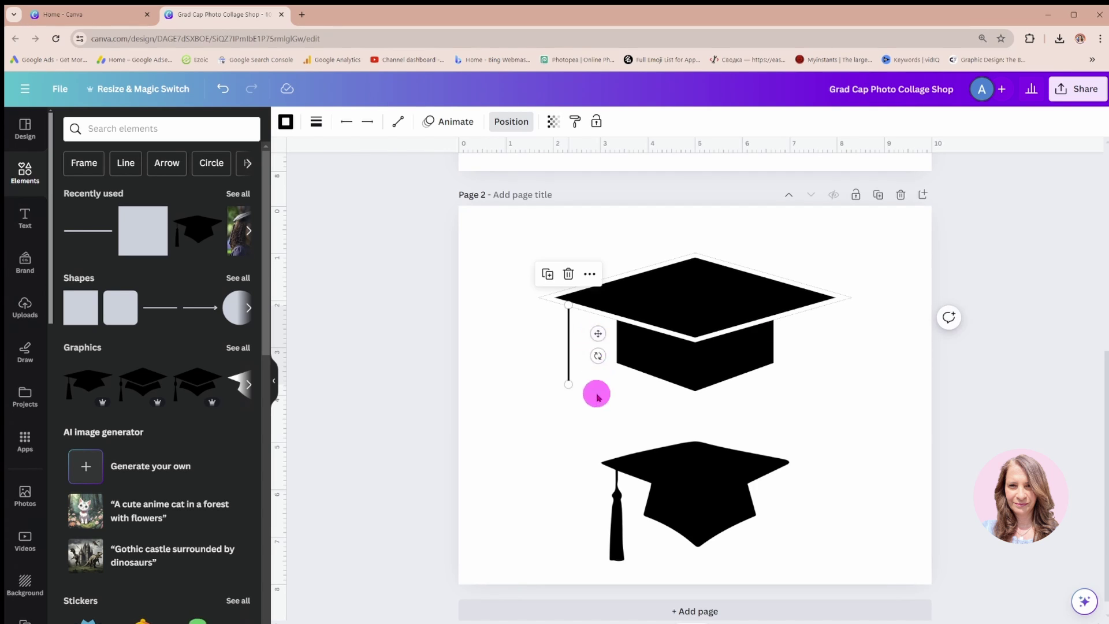
mouse_move(568, 383)
left_mouse_down()
mouse_move(568, 332)
mouse_move(568, 363)
left_mouse_up()
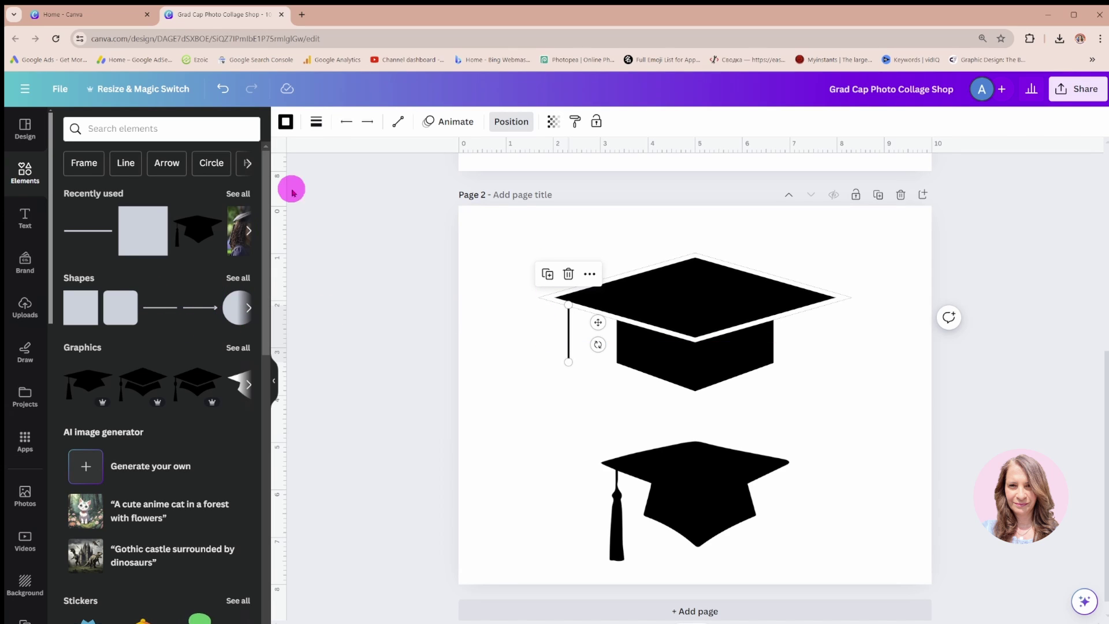
left_click(316, 121)
left_click_drag(328, 230, 324, 238)
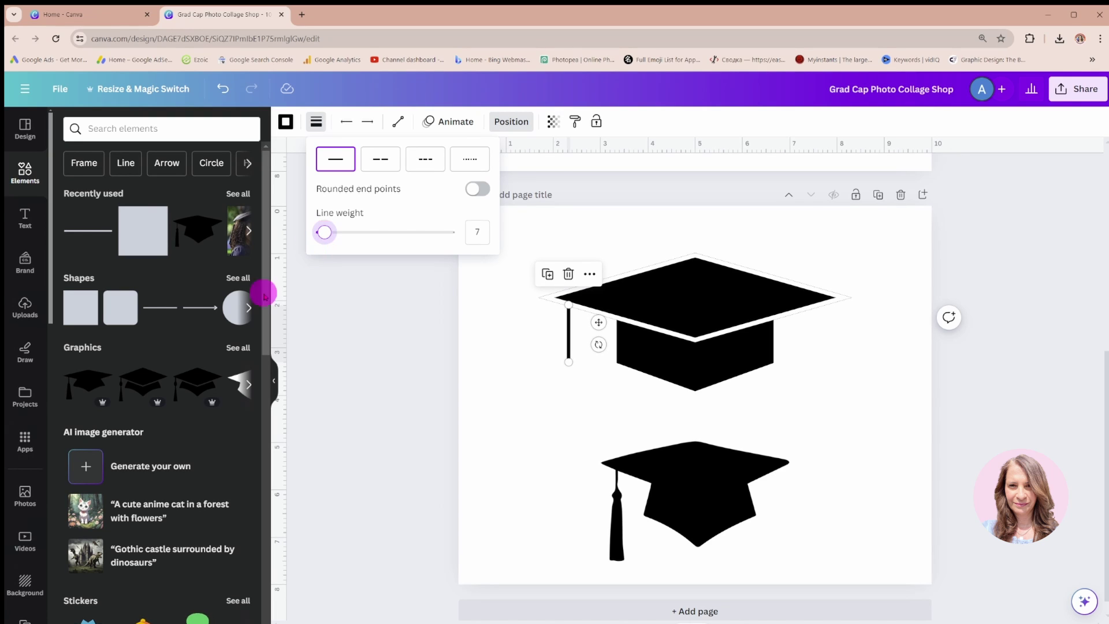
Add a small black circle on the cord as the knob and delete the reference grad cap graphic.
left_click(231, 312)
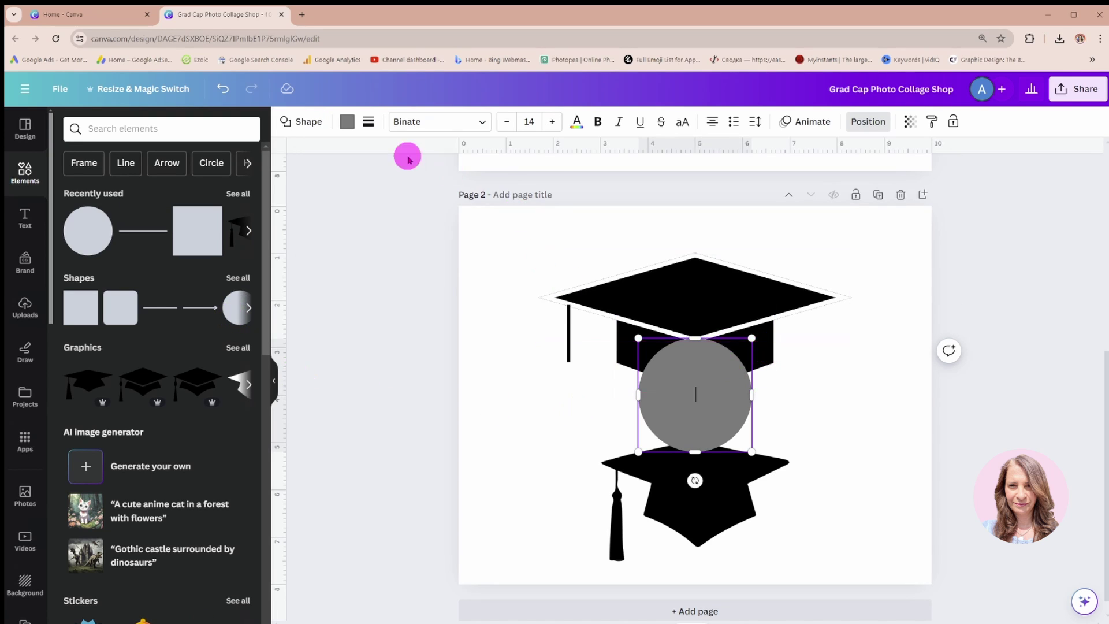
left_click(346, 122)
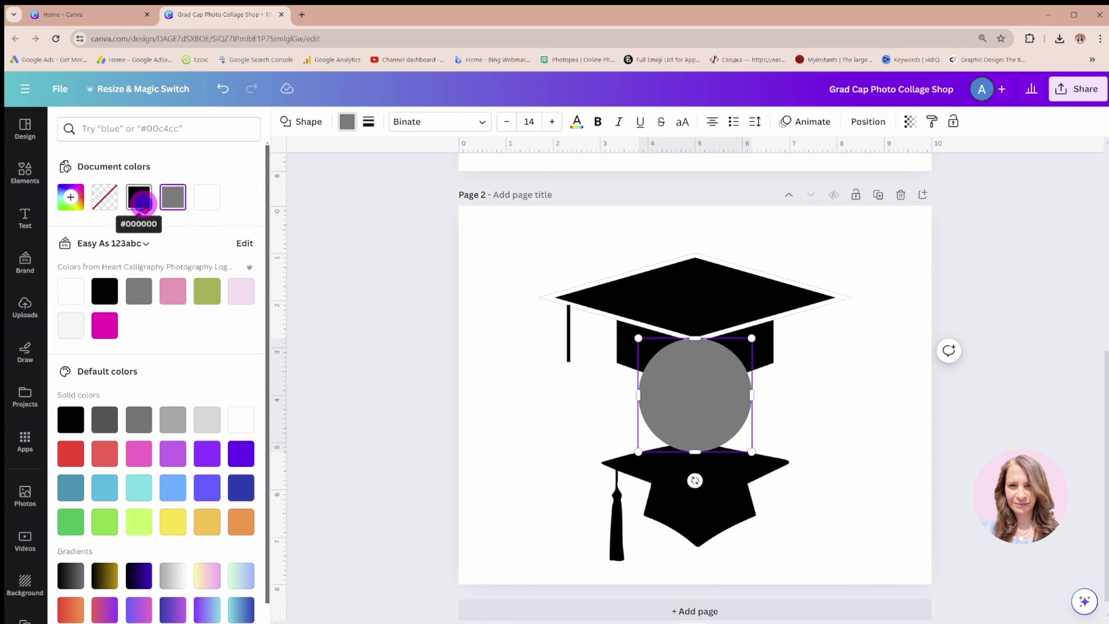
left_click(138, 197)
left_click_drag(751, 344, 574, 334)
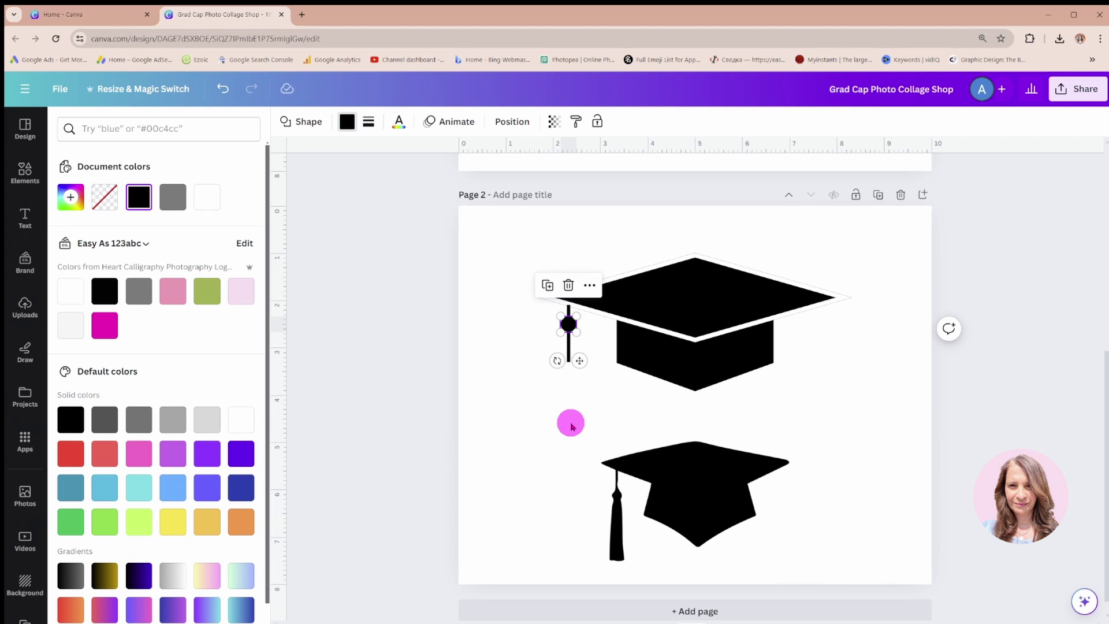
left_click(680, 480)
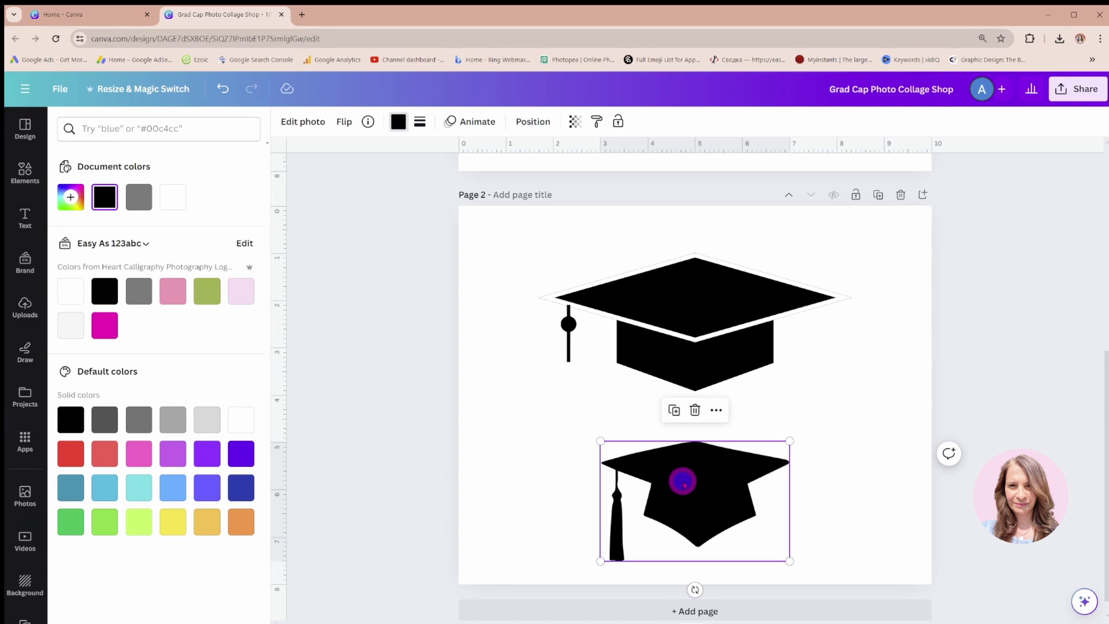
key("Delete")
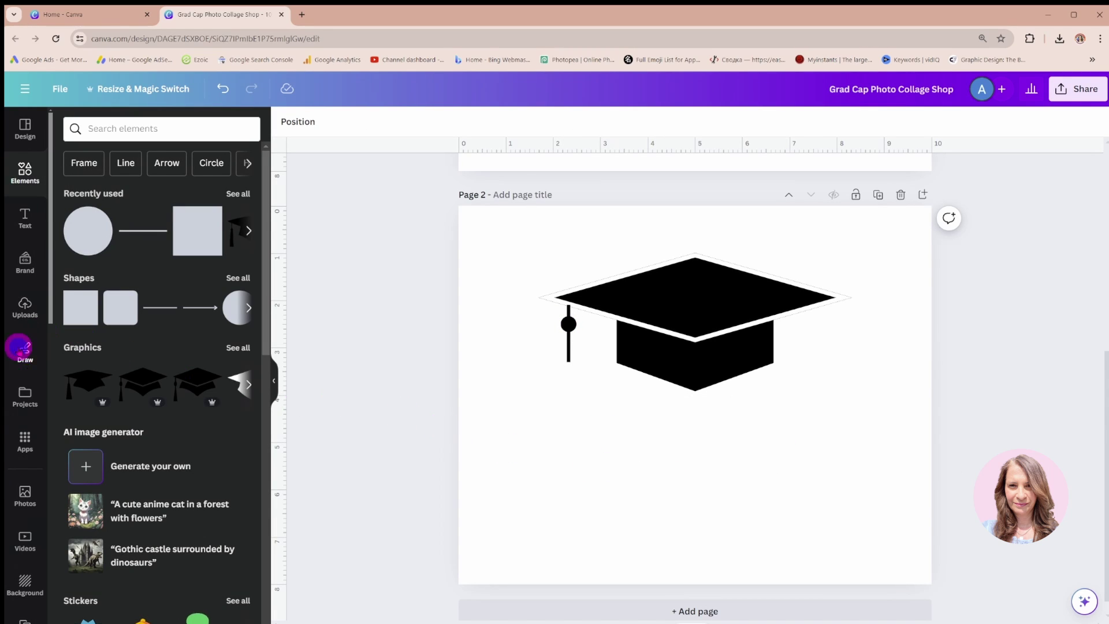
Draw a thick black tassel below the knob using the Marker at weight 13.
left_click(25, 350)
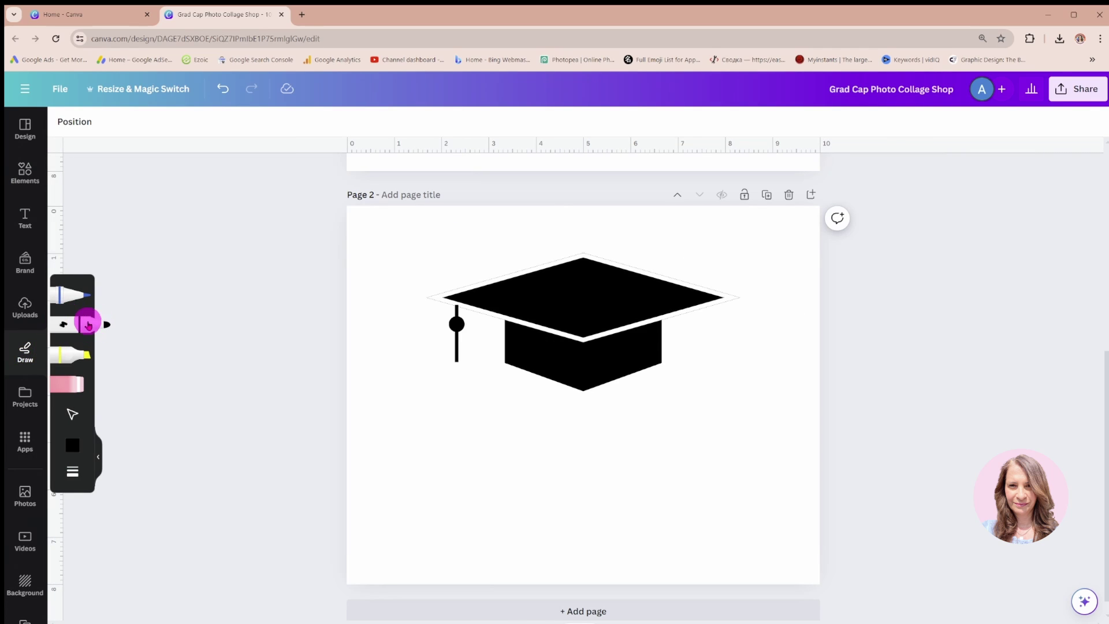
left_click(84, 326)
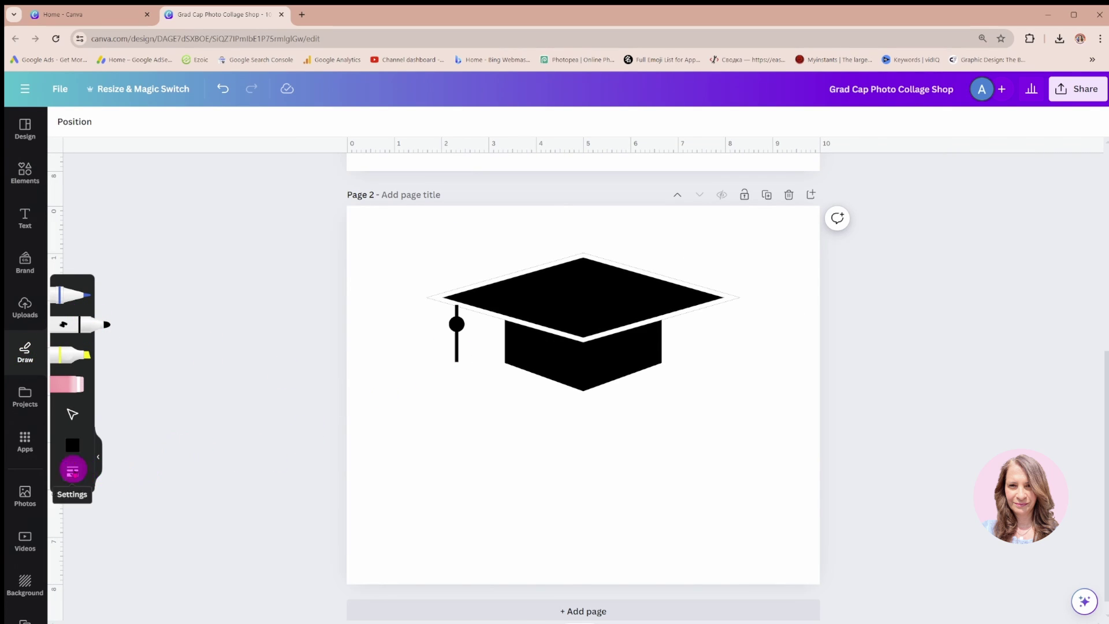
left_click(73, 472)
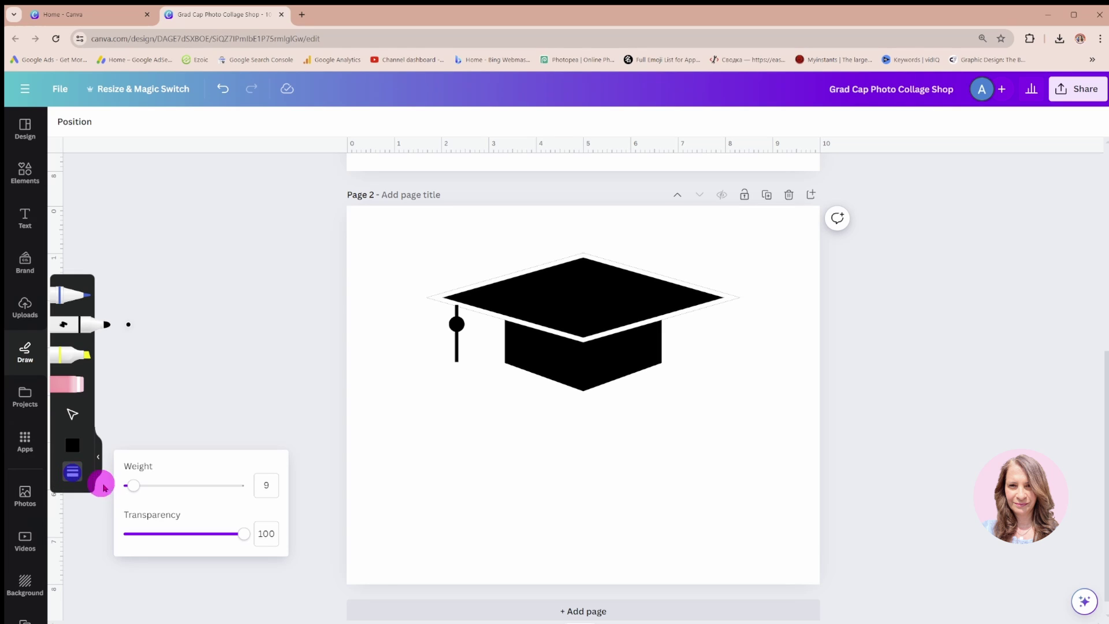
left_click_drag(138, 493, 139, 493)
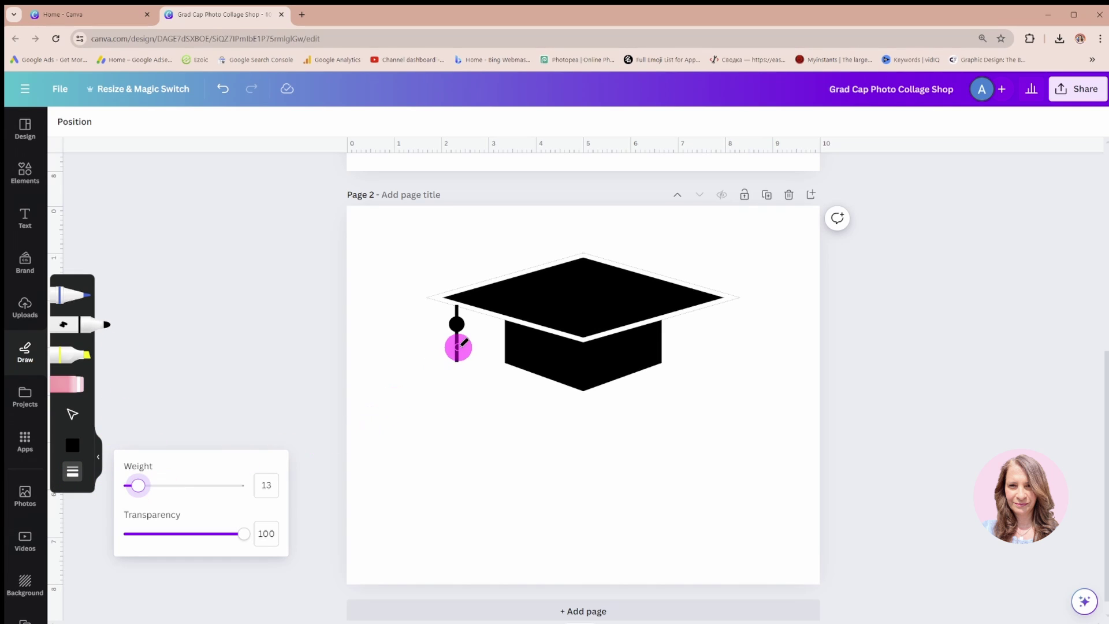
mouse_move(462, 334)
left_mouse_down()
mouse_move(459, 390)
mouse_move(455, 350)
left_mouse_up()
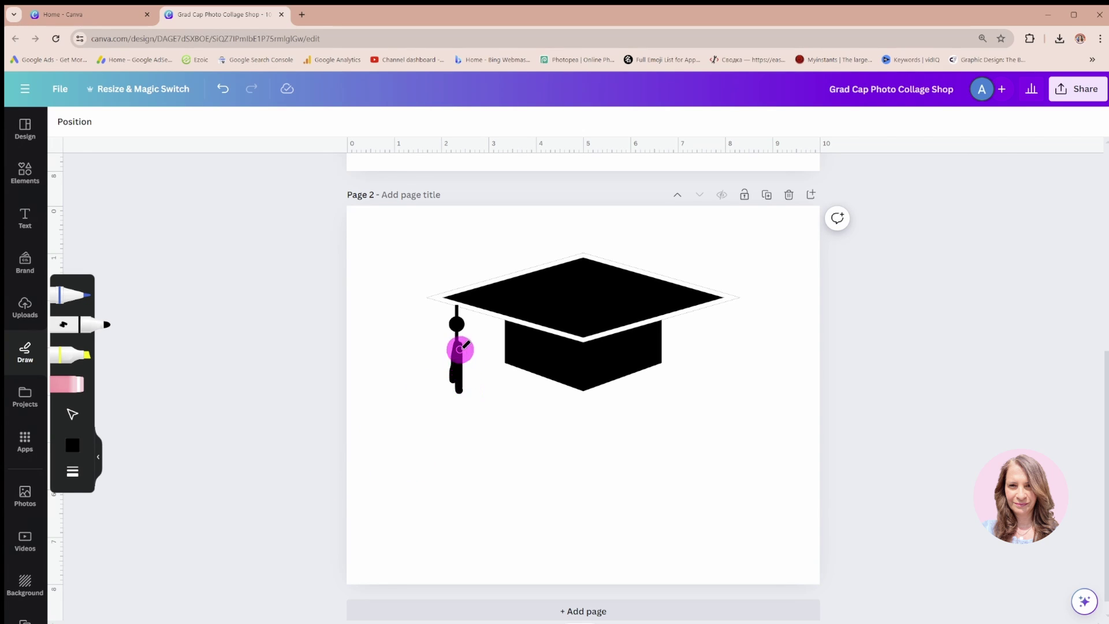
left_click_drag(460, 348, 455, 352)
left_click_drag(455, 352, 457, 344)
mouse_move(457, 345)
left_mouse_down()
mouse_move(464, 391)
mouse_move(465, 314)
mouse_move(448, 363)
mouse_move(460, 368)
left_mouse_up()
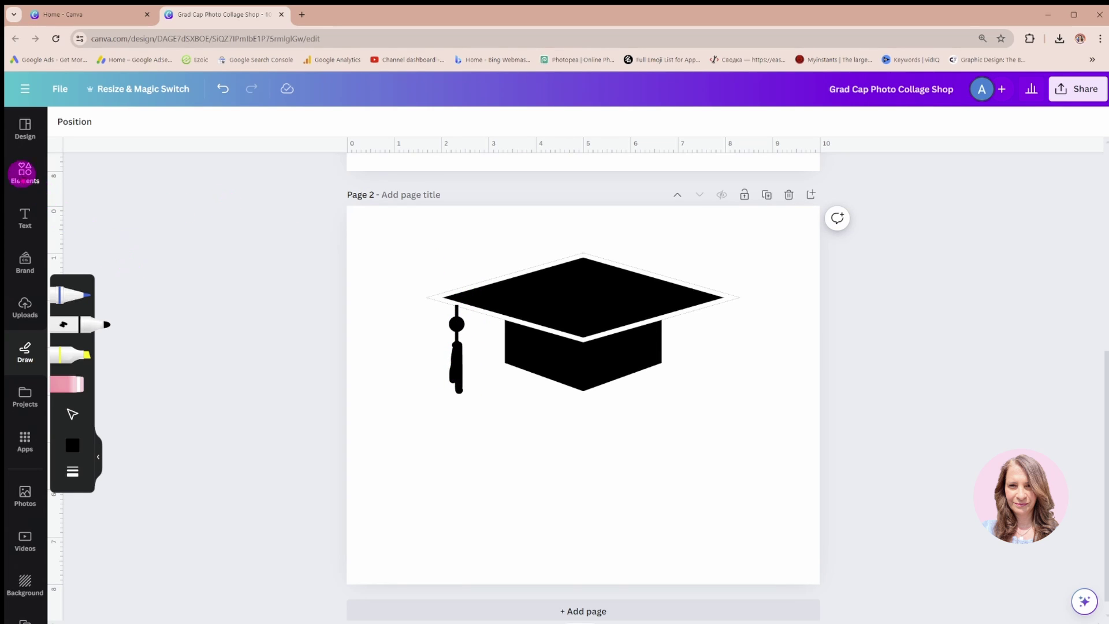
Add a table from Elements and move it below the grad cap.
left_click(24, 172)
scroll(143, 398, "down", 8)
scroll(146, 399, "down", 3)
left_click(86, 417)
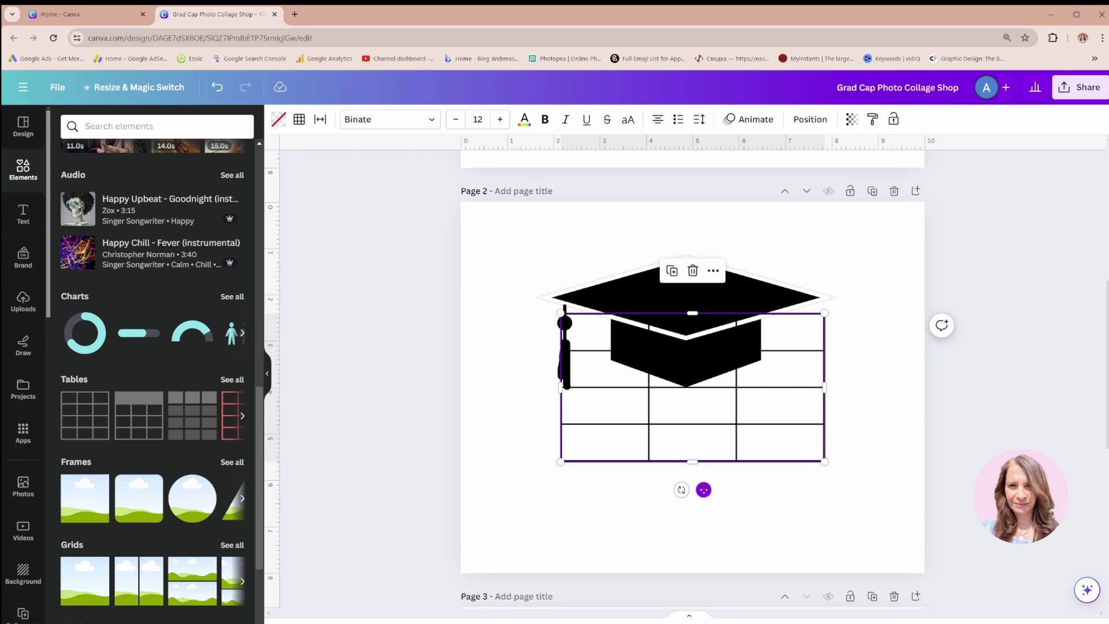
left_click_drag(703, 489, 703, 564)
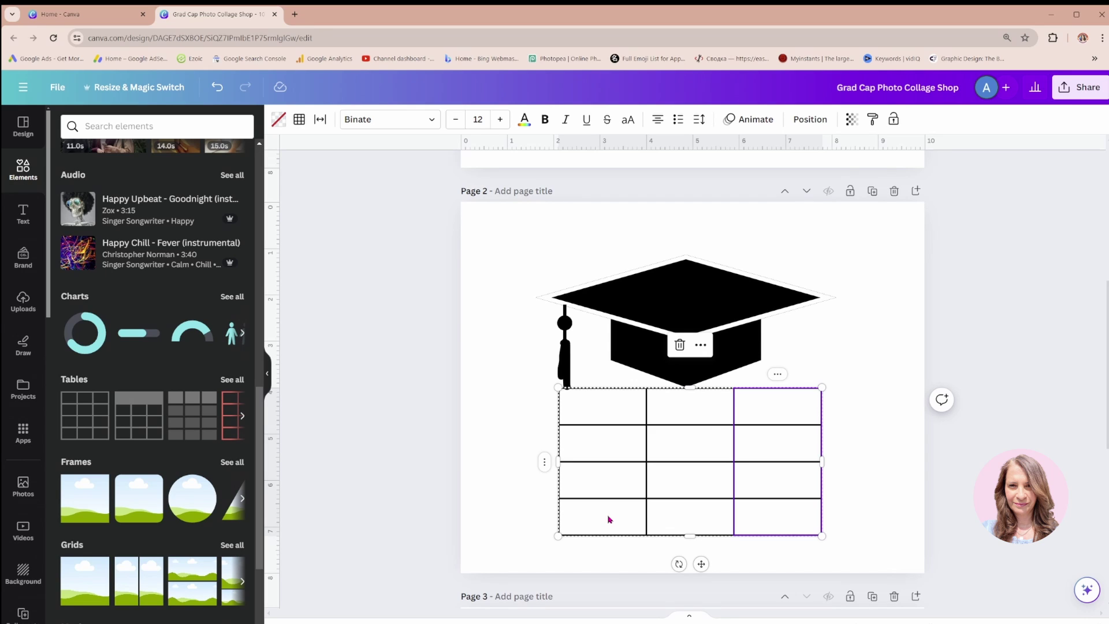
Add two columns so the table has five.
left_click(779, 376)
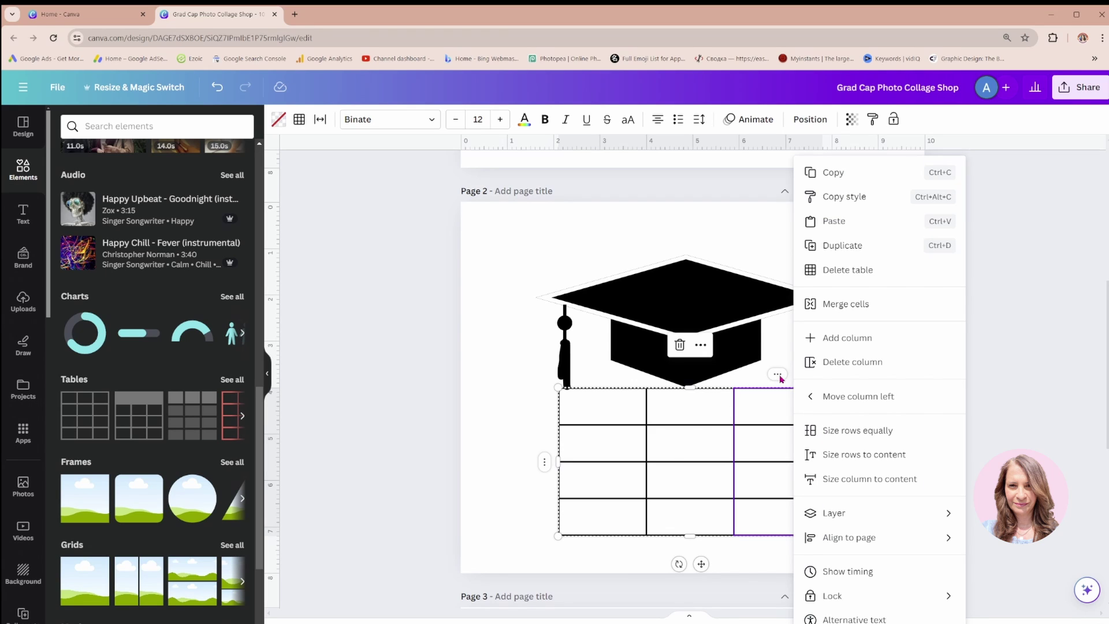
left_click(815, 345)
left_click(722, 374)
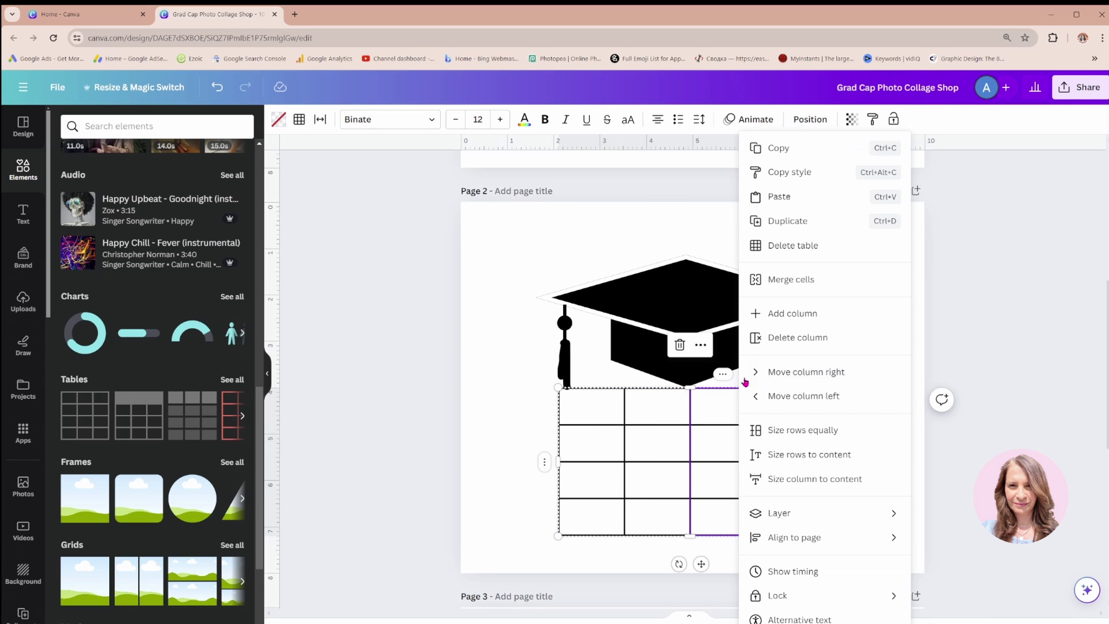
left_click(793, 315)
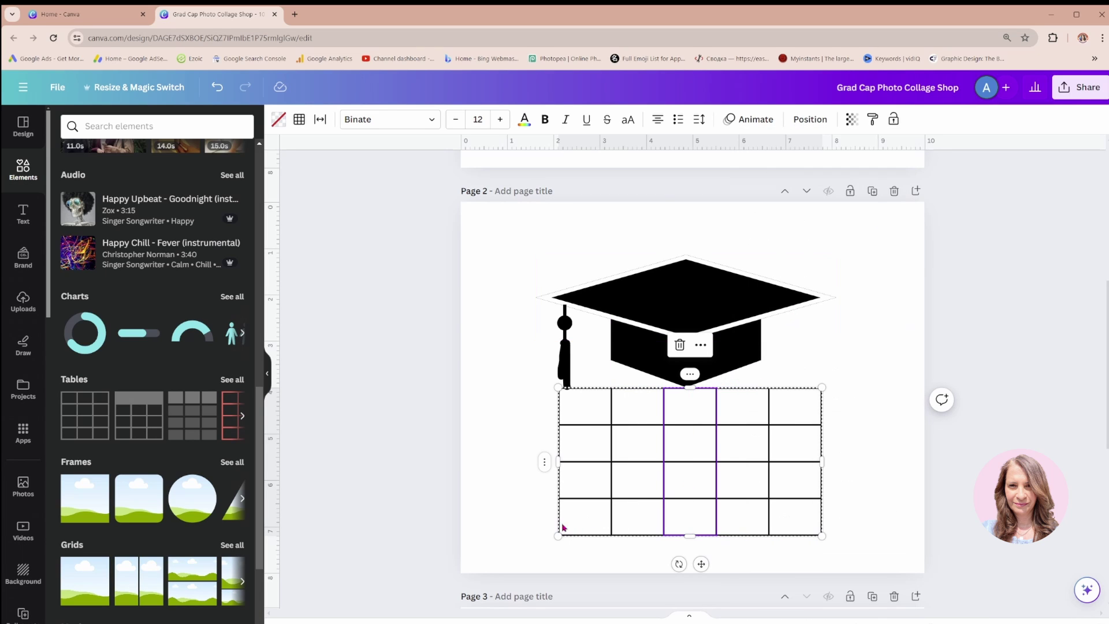
Delete the table's bottom row, leaving two rows of five cells.
left_click(545, 464)
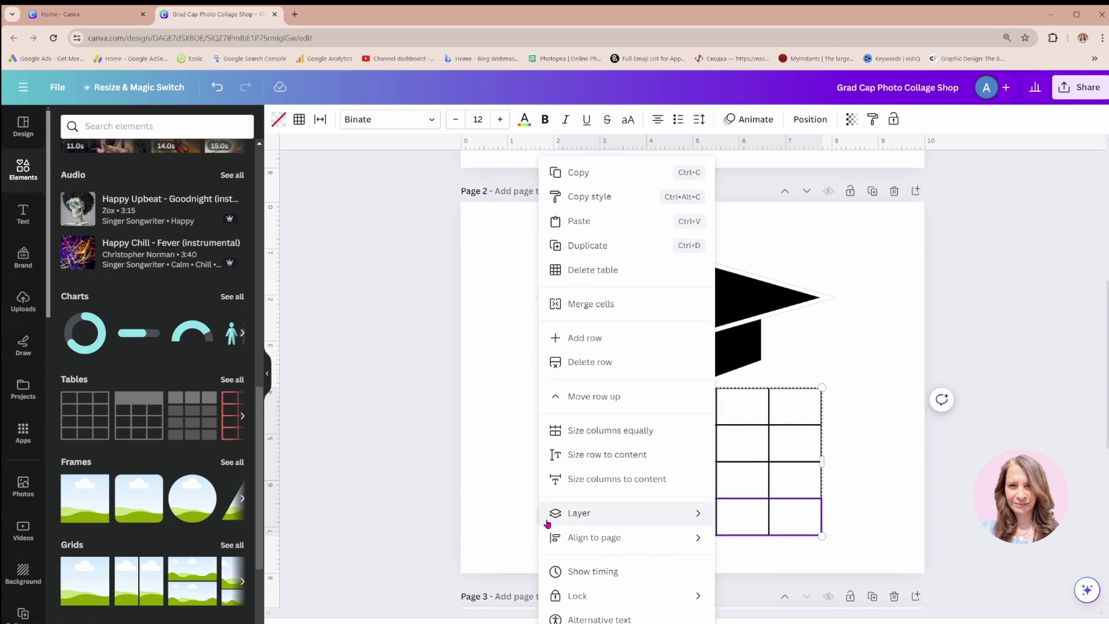
mouse_move(547, 523)
left_click(566, 450)
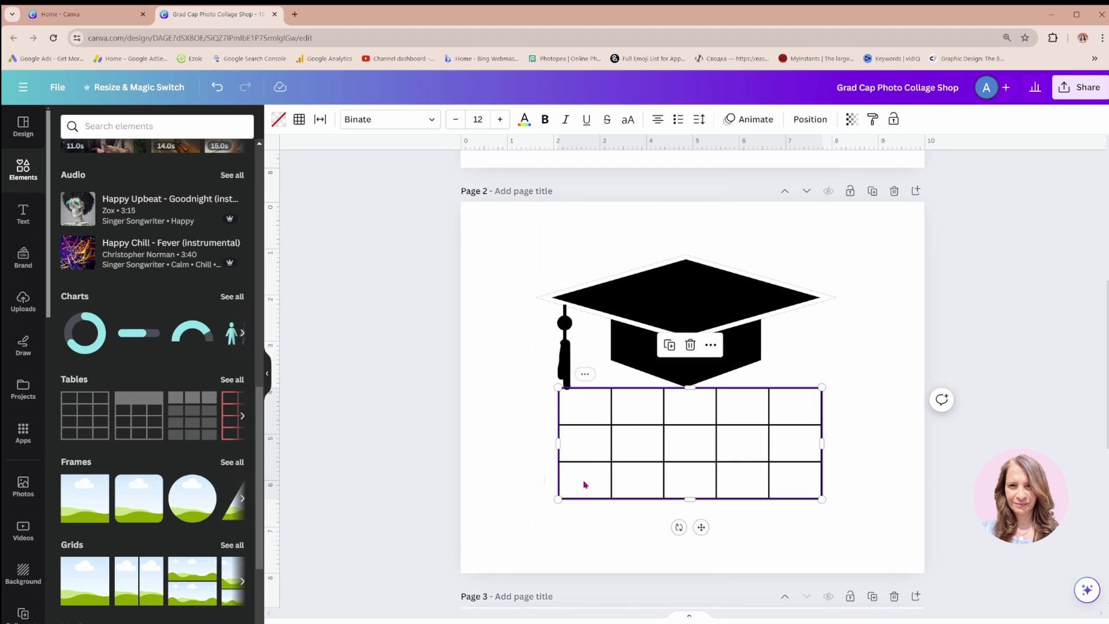
left_click(546, 486)
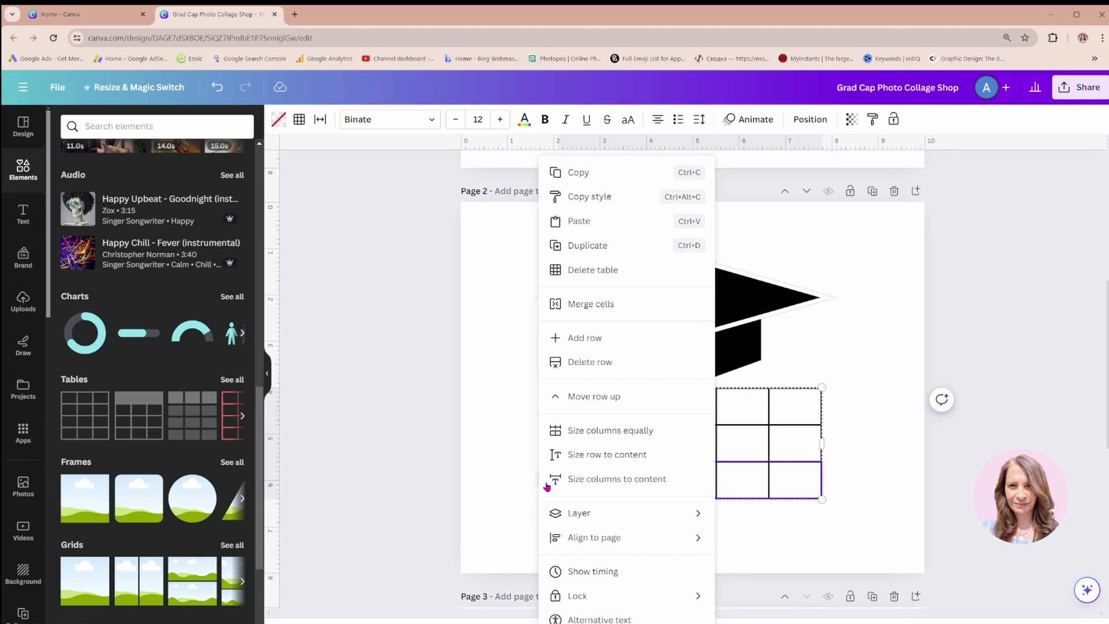
left_click(571, 361)
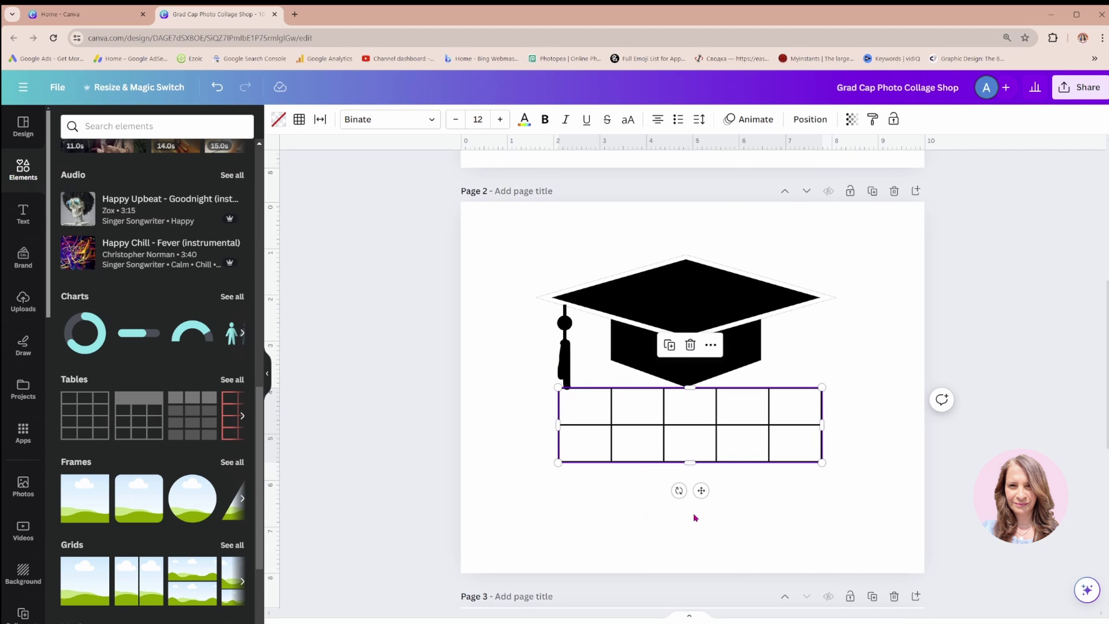
Move the table up onto the grad cap and make its borders white.
left_click_drag(700, 490, 697, 364)
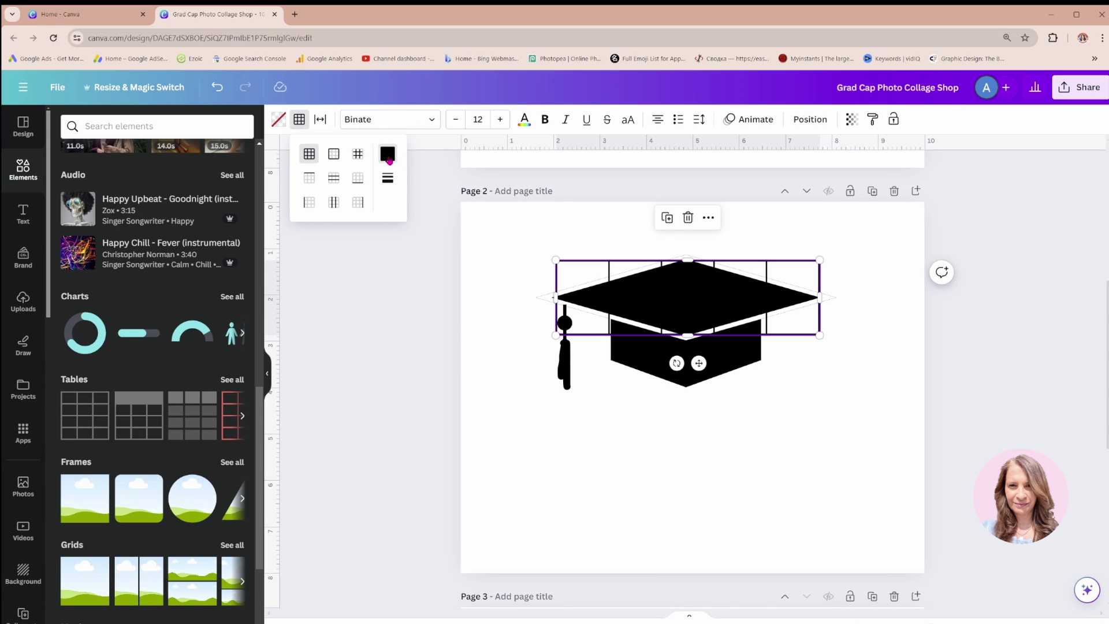
left_click(388, 155)
left_click(480, 198)
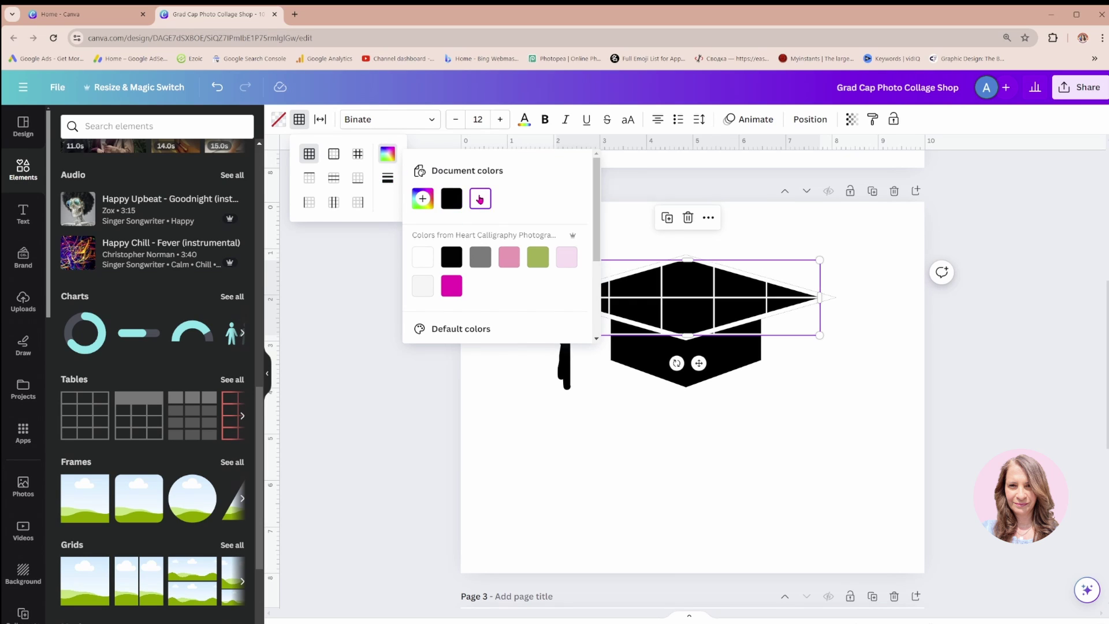
left_click(629, 414)
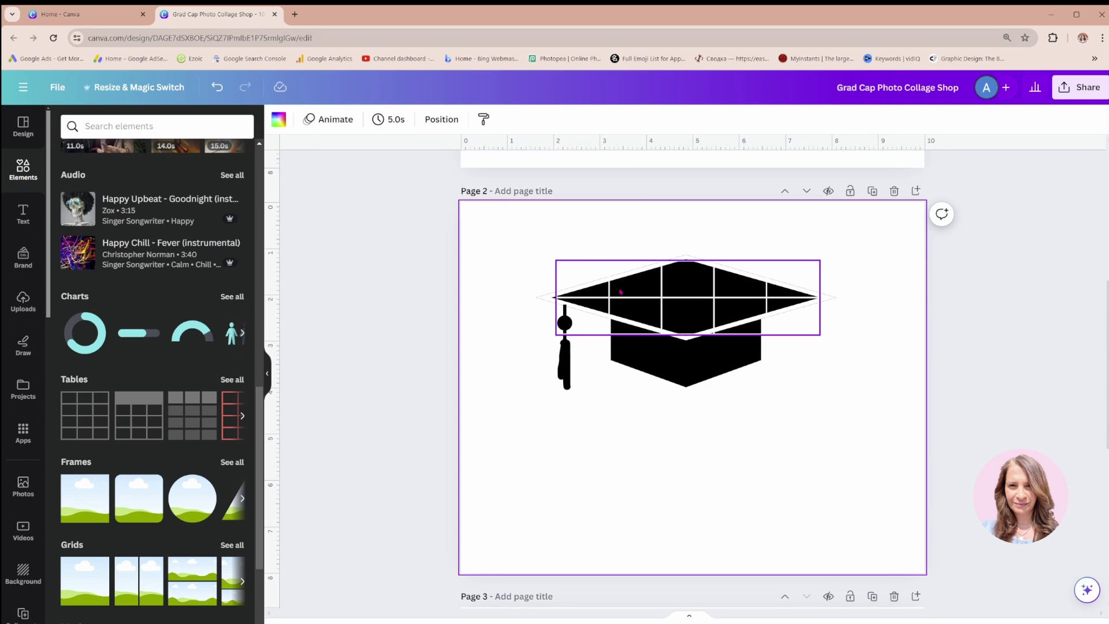
Stretch the table wider and taller so it spans the cap's full width, about 6.6 by 2.7.
left_click(818, 337)
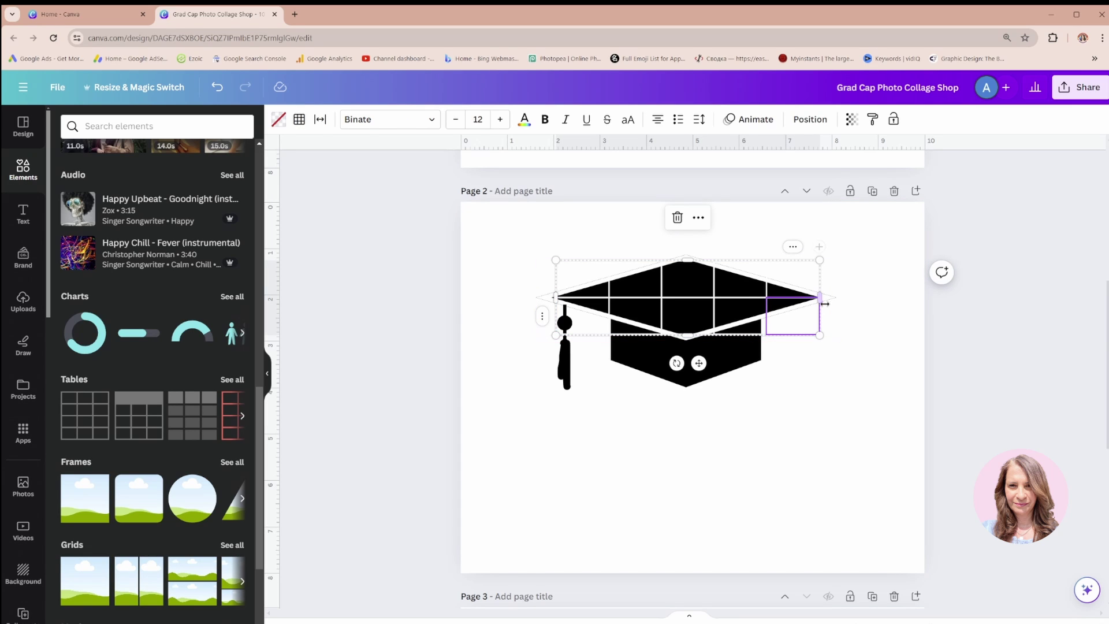
left_click_drag(819, 298, 842, 299)
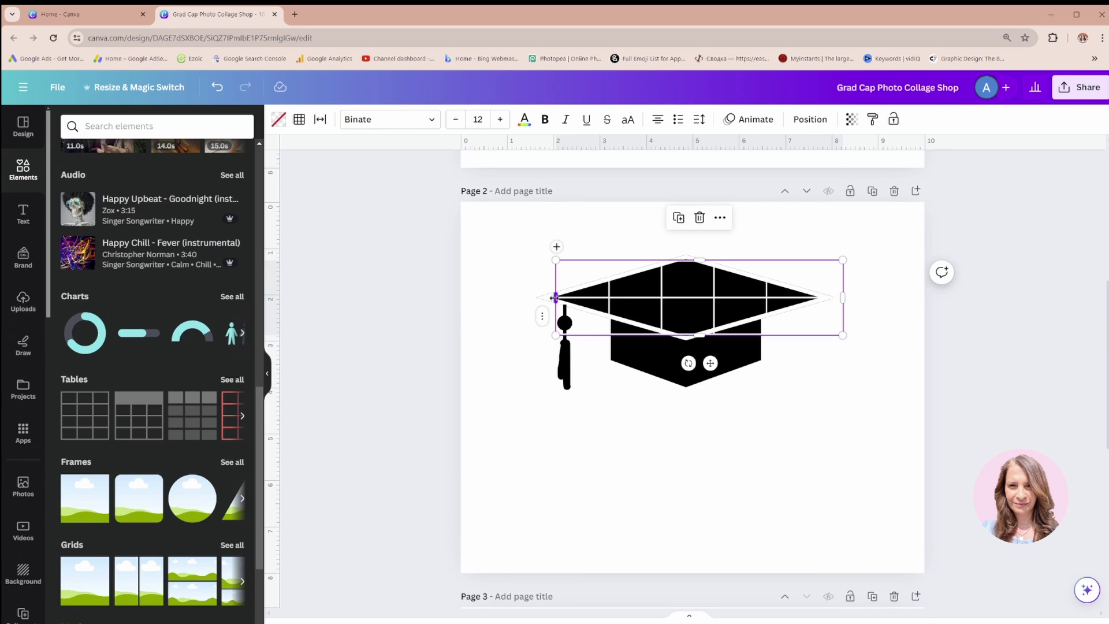
left_click_drag(555, 297, 535, 298)
left_click_drag(691, 259, 690, 251)
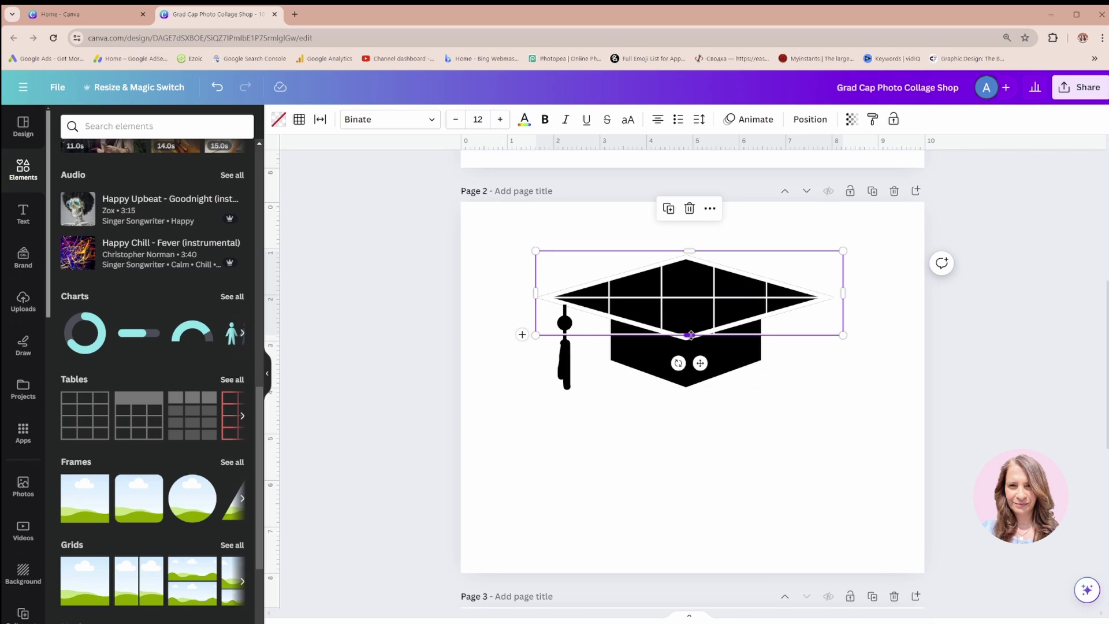
left_click_drag(691, 335, 690, 391)
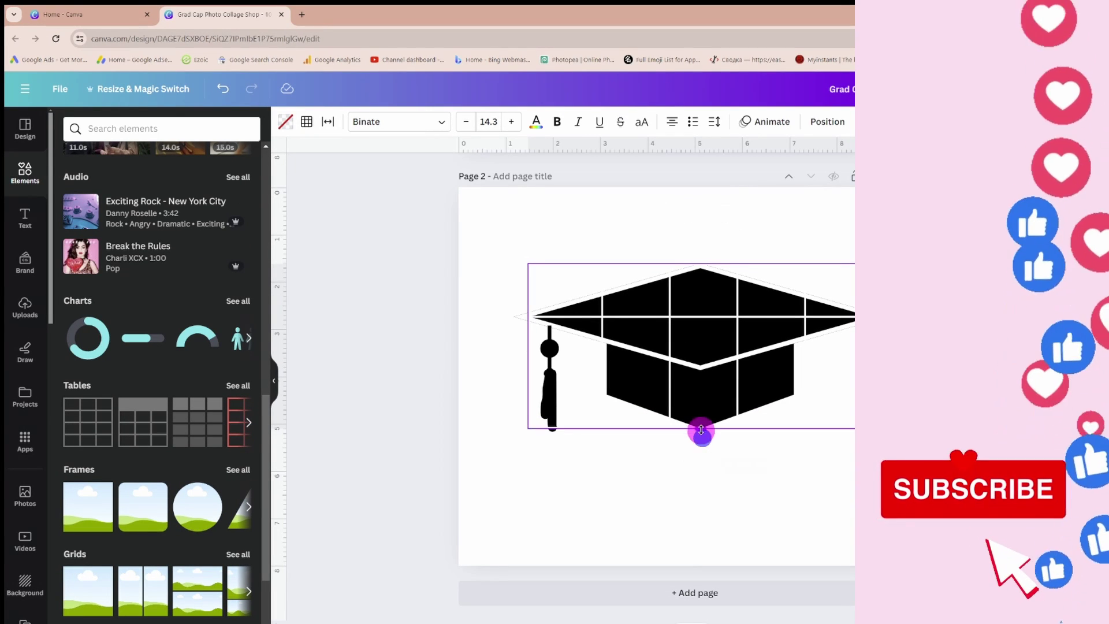
Extend the table's bottom edge past the cap's lower point, to about 7.3 by 3.8.
left_click_drag(701, 429, 700, 421)
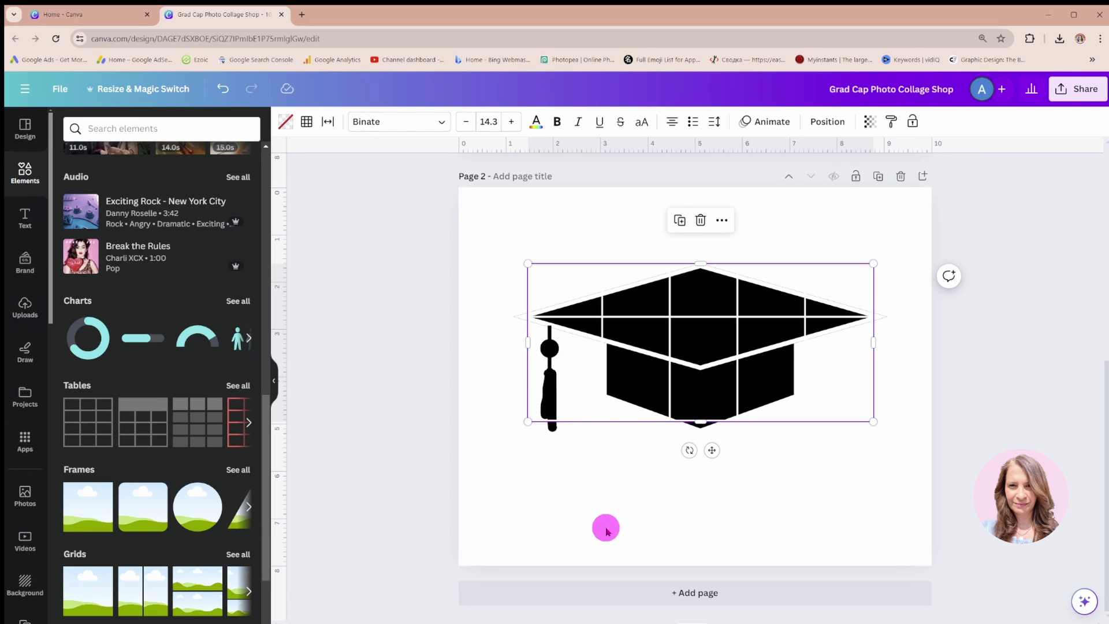
left_click(645, 468)
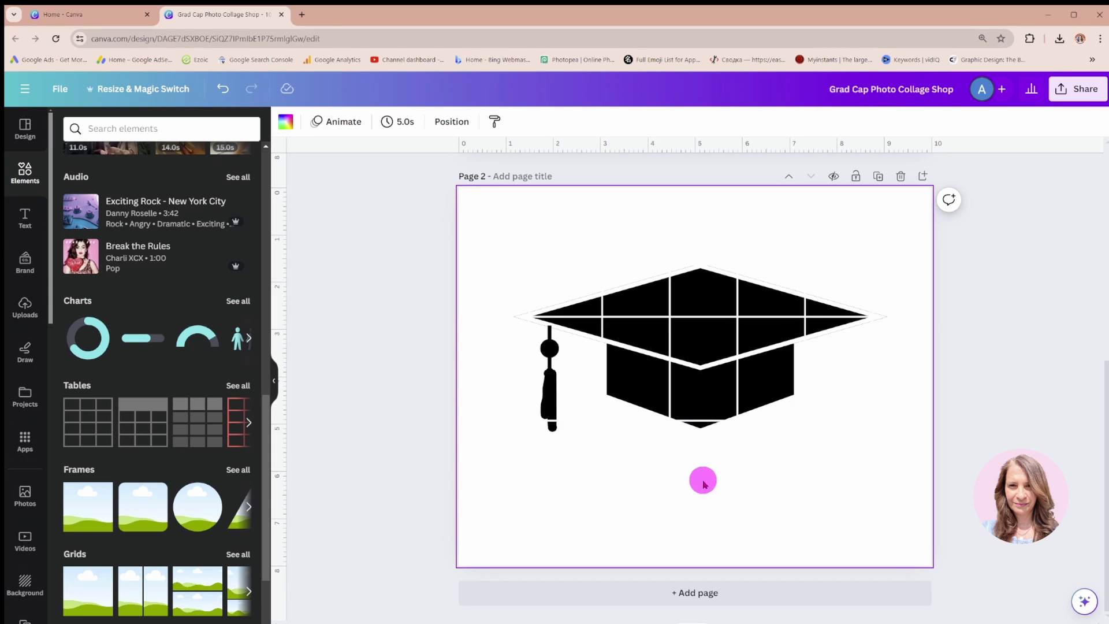
left_click(700, 417)
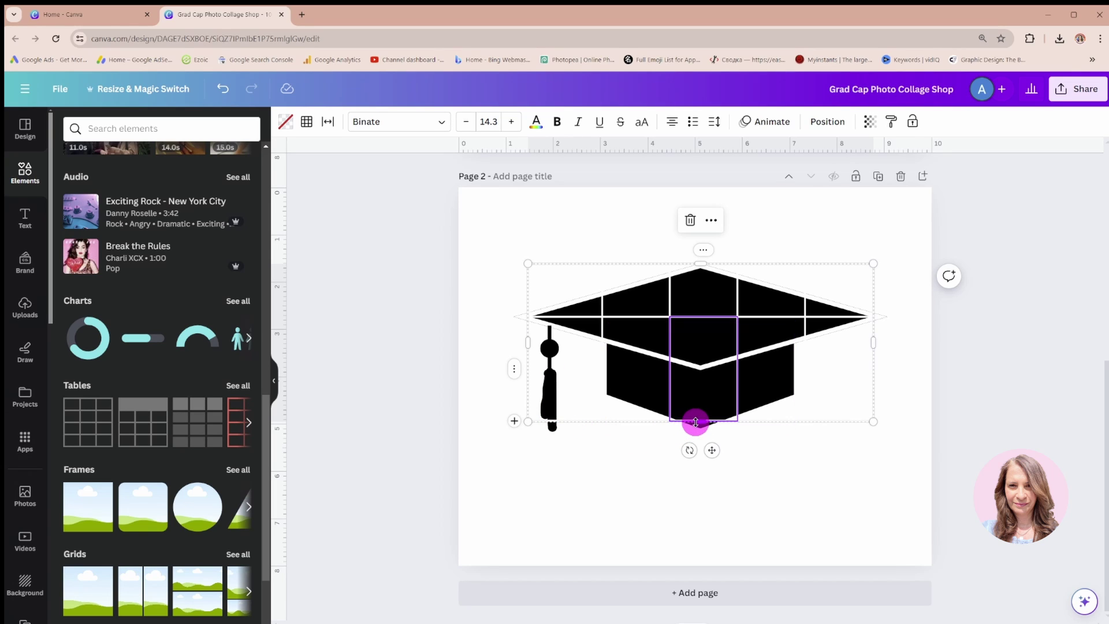
left_click_drag(696, 421, 696, 444)
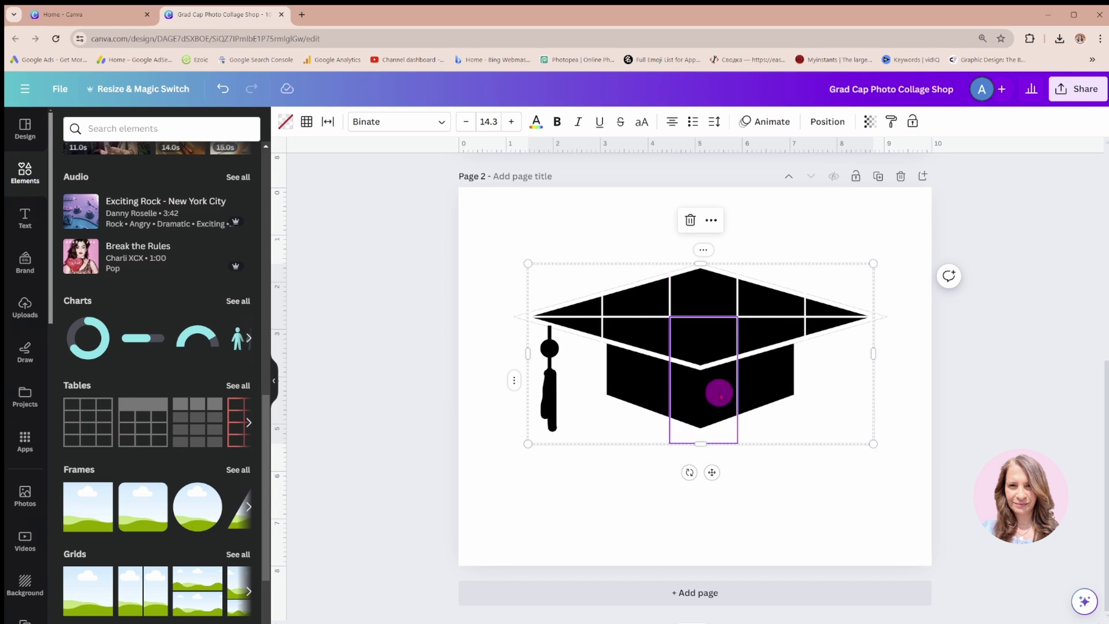
left_click(831, 552)
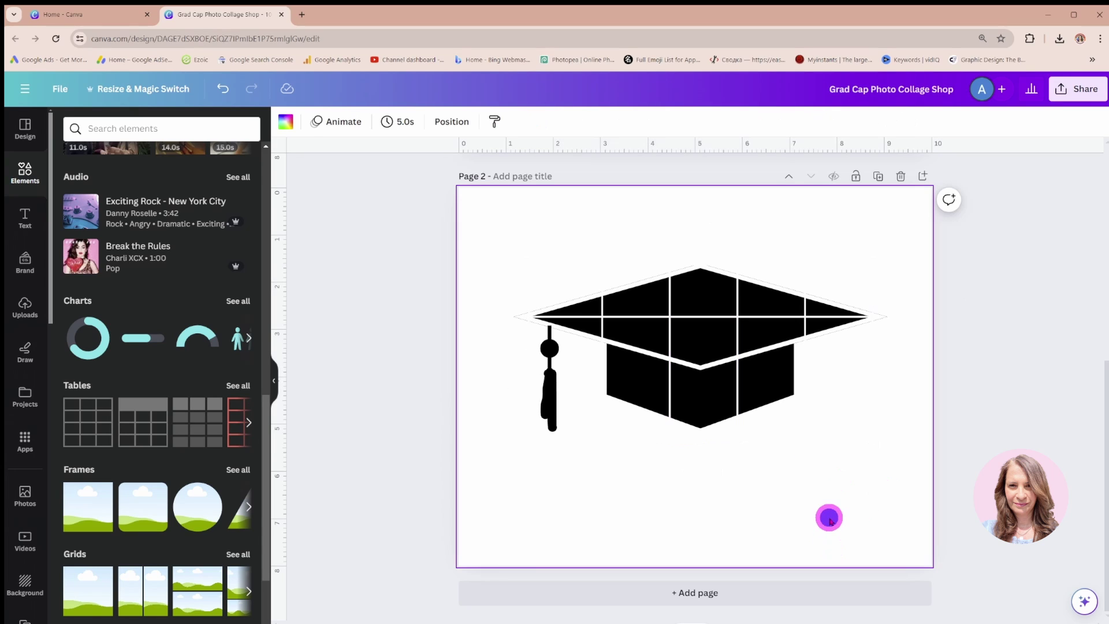
Download only Page 2 of the design as a PNG file.
left_click(1060, 93)
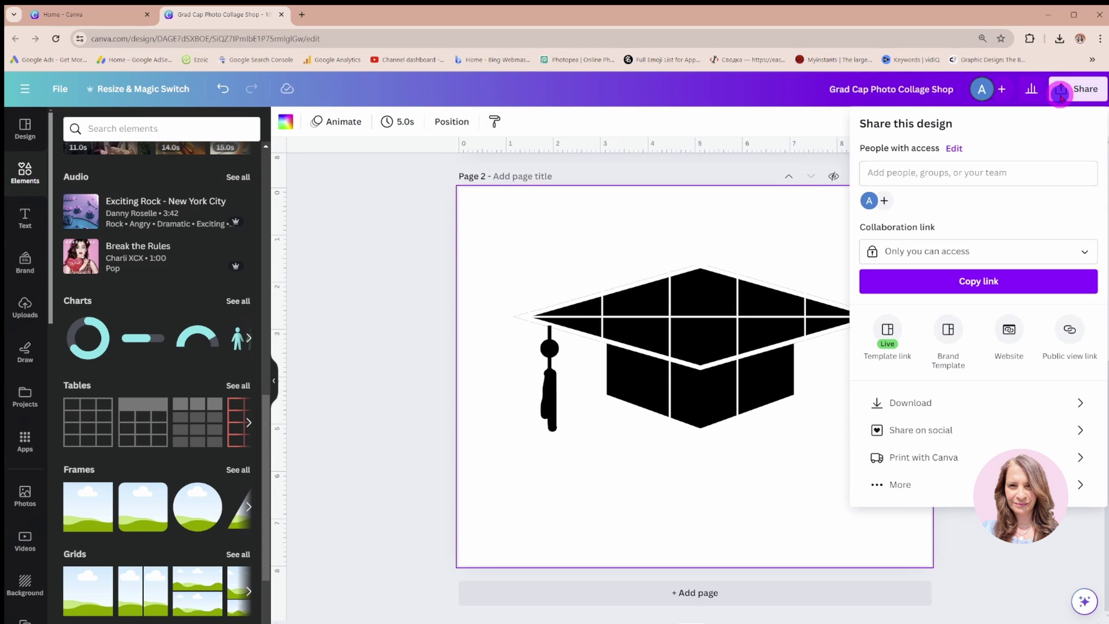
left_click(927, 411)
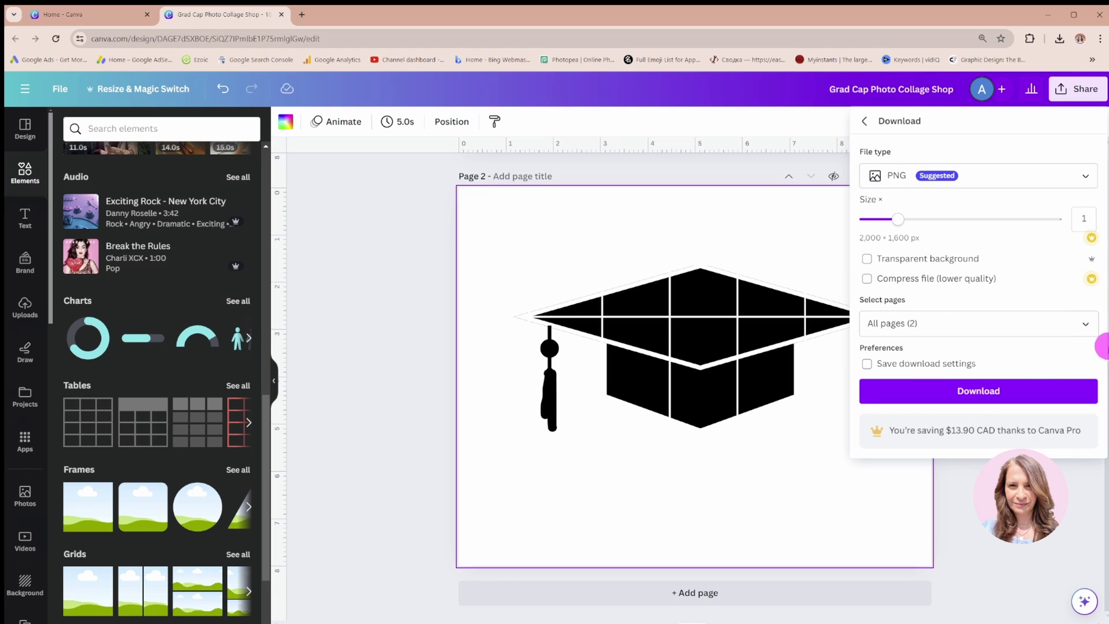
left_click(1086, 325)
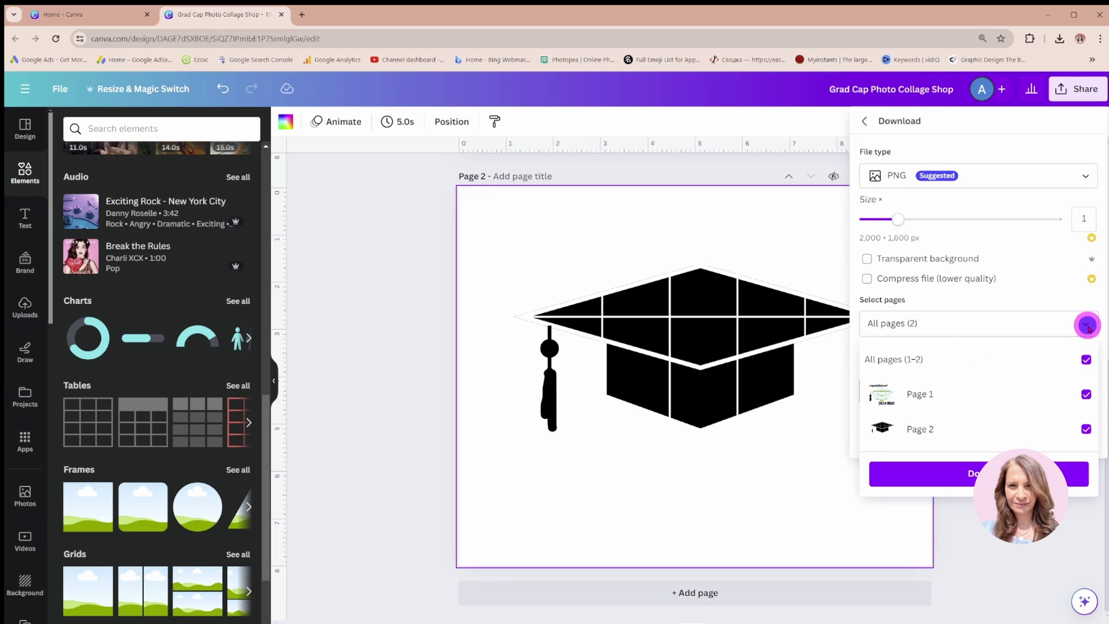
left_click(1085, 359)
left_click(1086, 432)
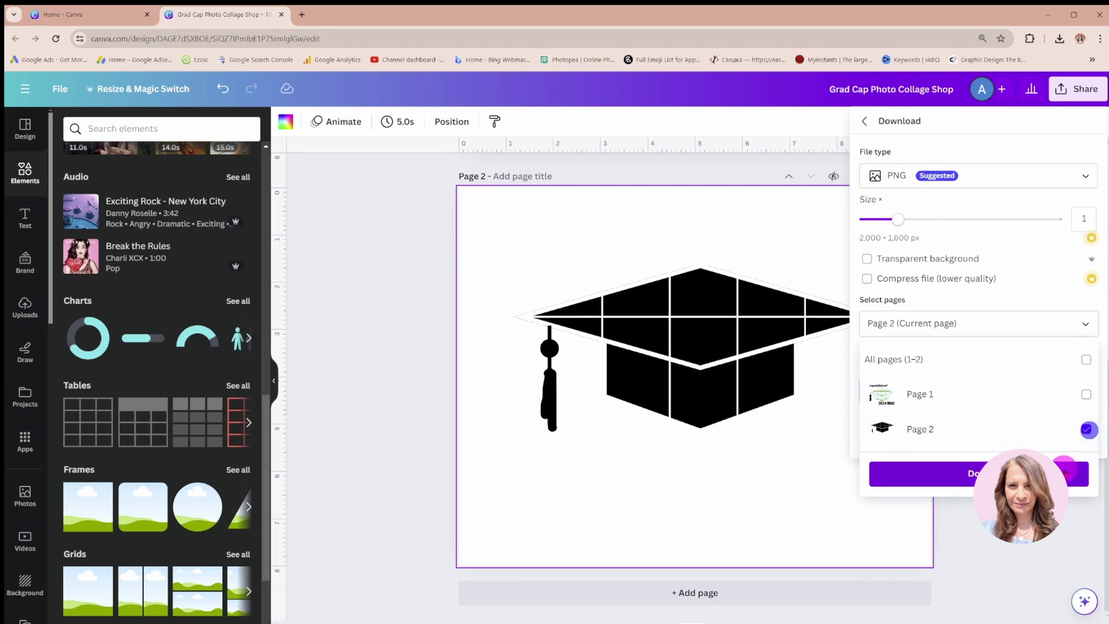
left_click(1006, 396)
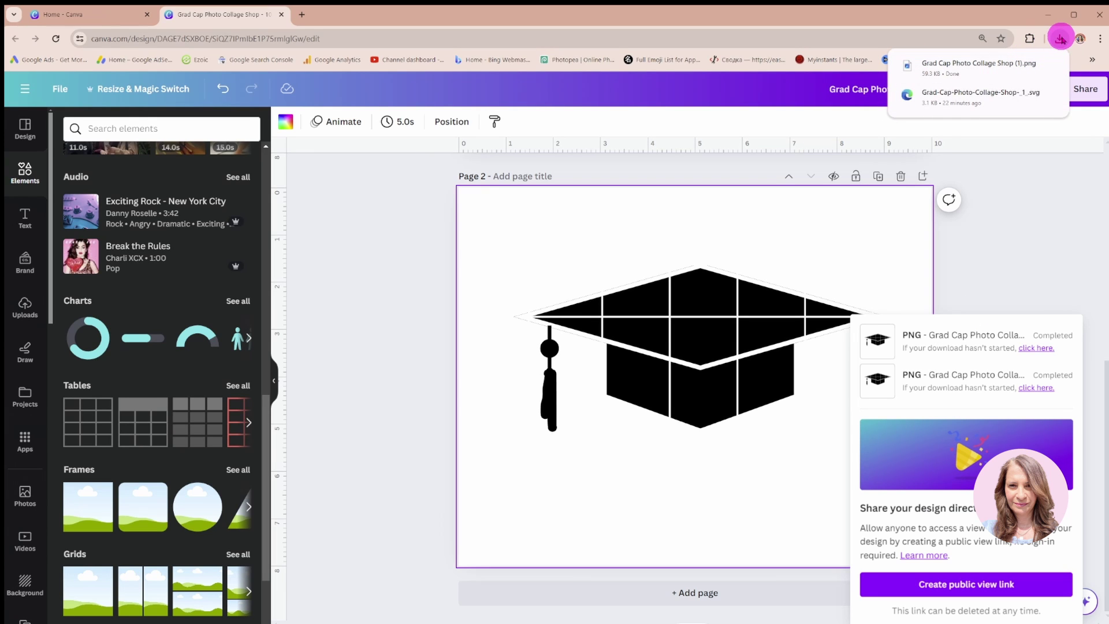
Go to Convertio in a new tab and upload the downloaded grad cap PNG.
left_click(301, 15)
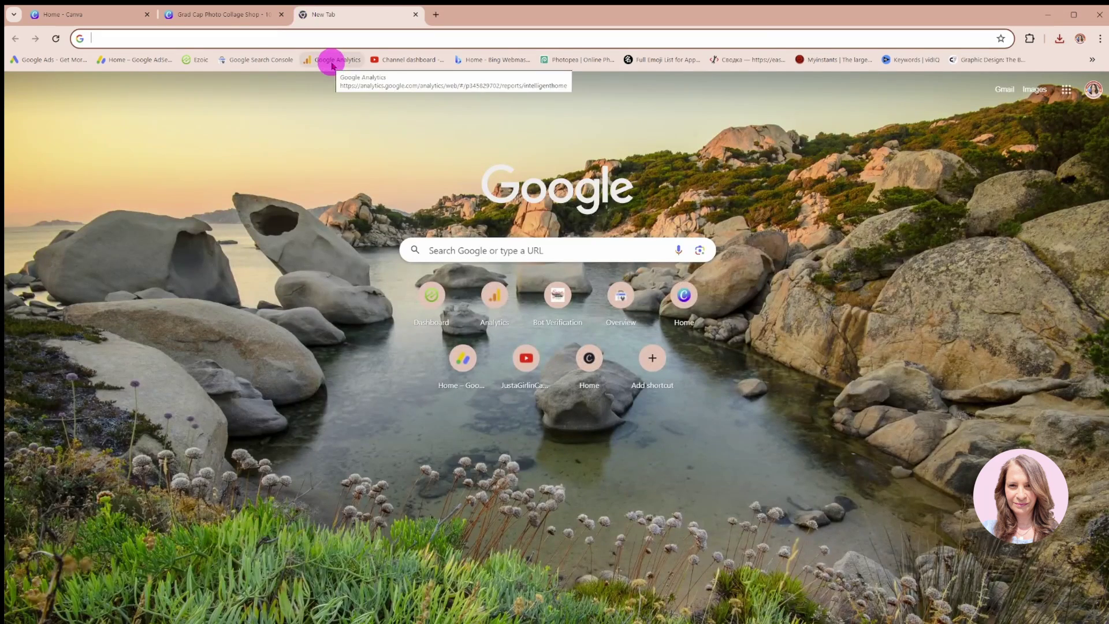
type("convertio.co")
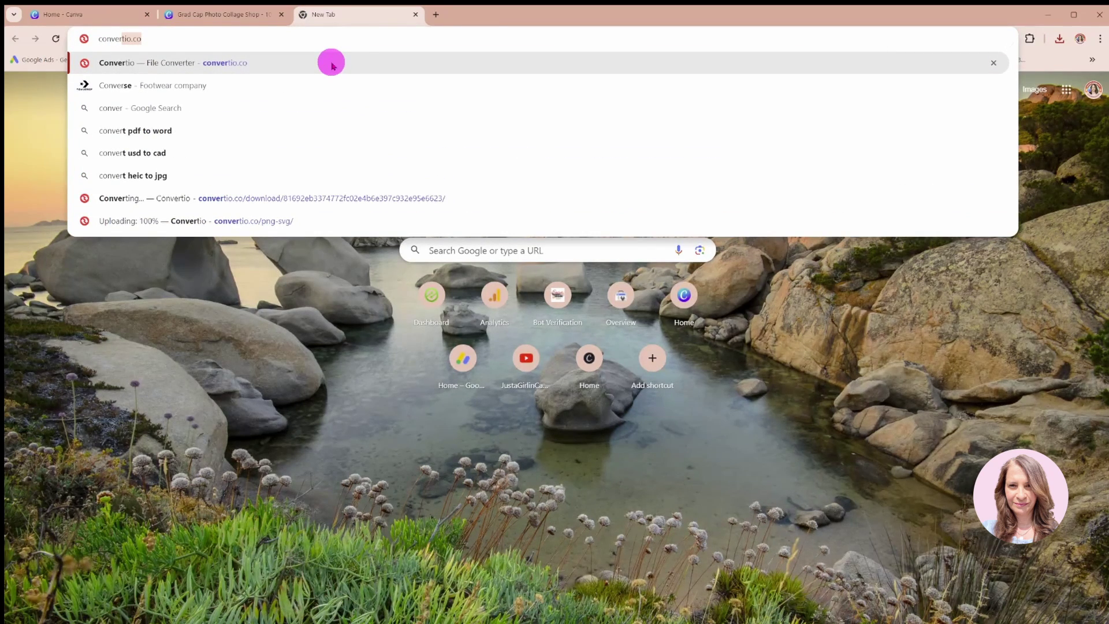
key("Return")
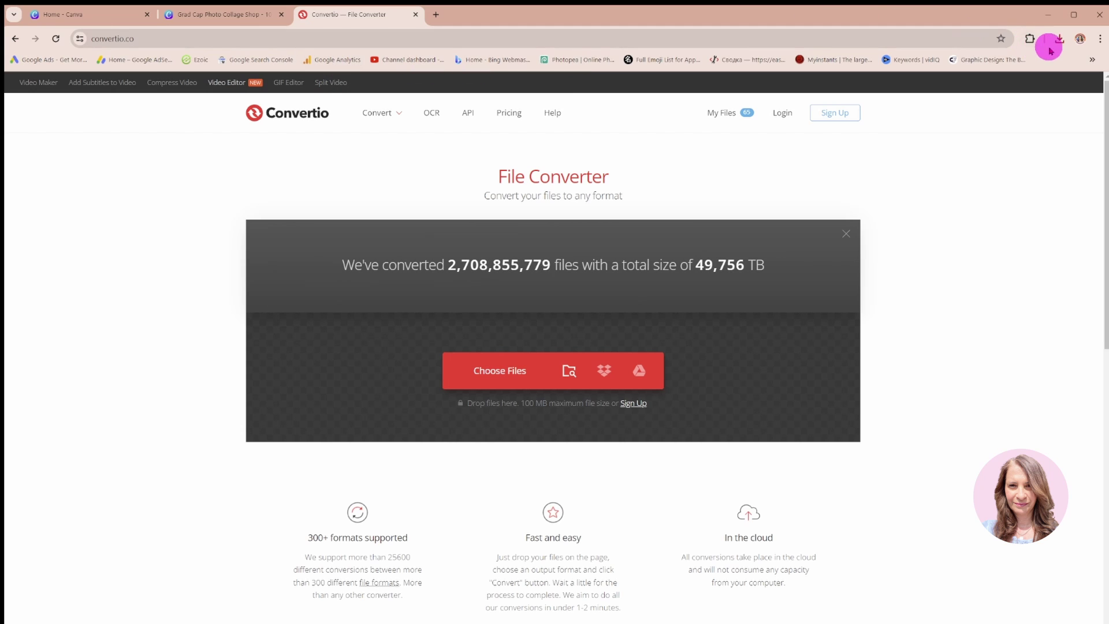
left_click(1057, 40)
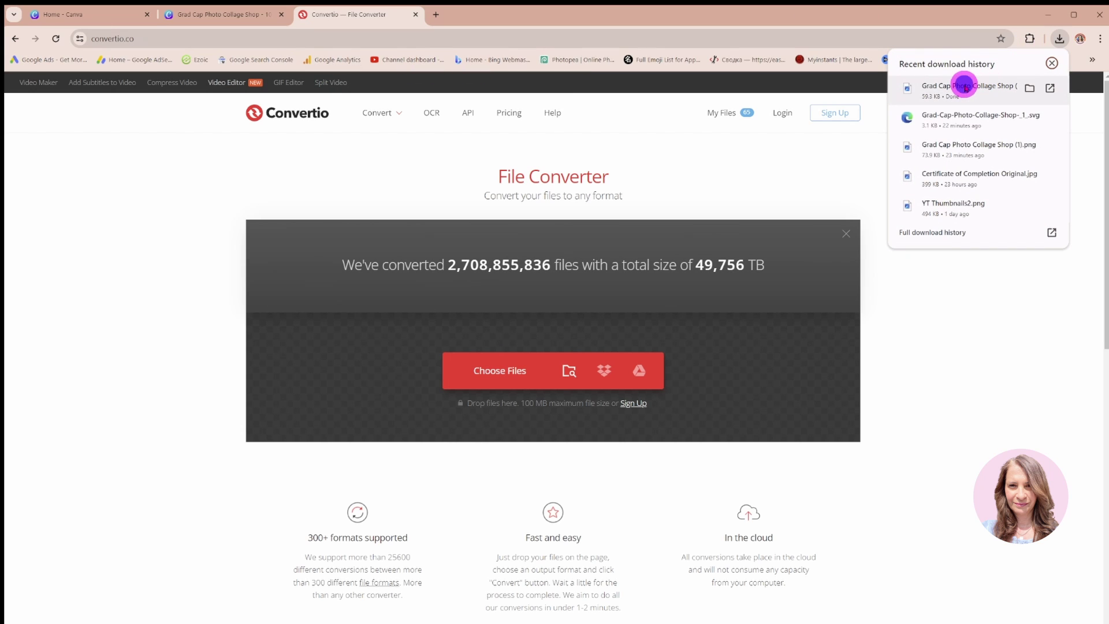
left_click_drag(964, 86, 557, 348)
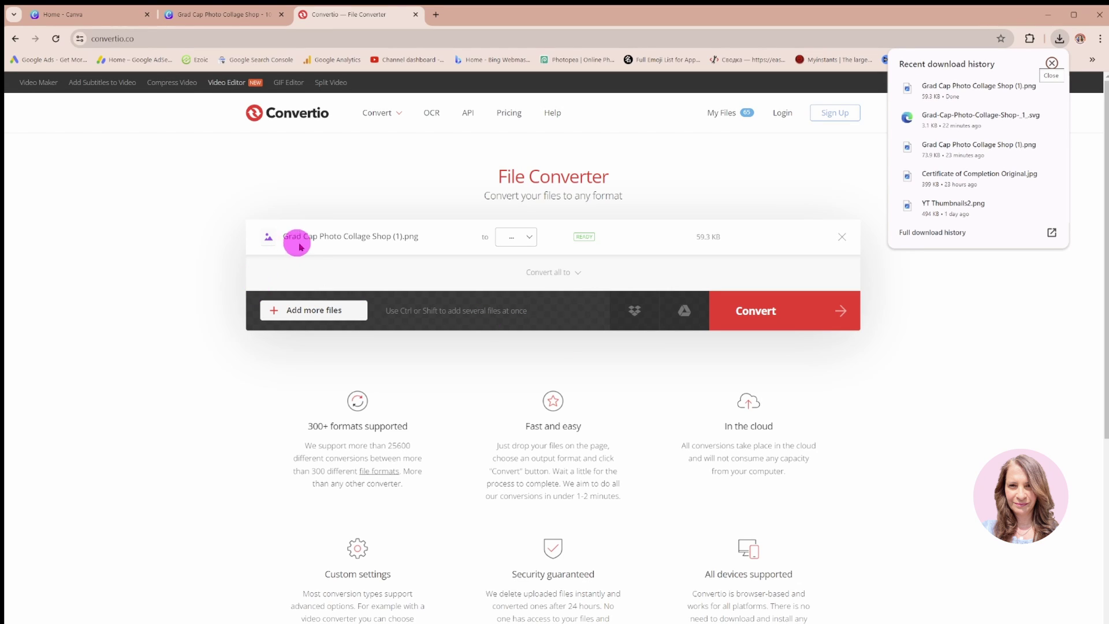
Choose Vector > SVG as the output format.
left_click(530, 237)
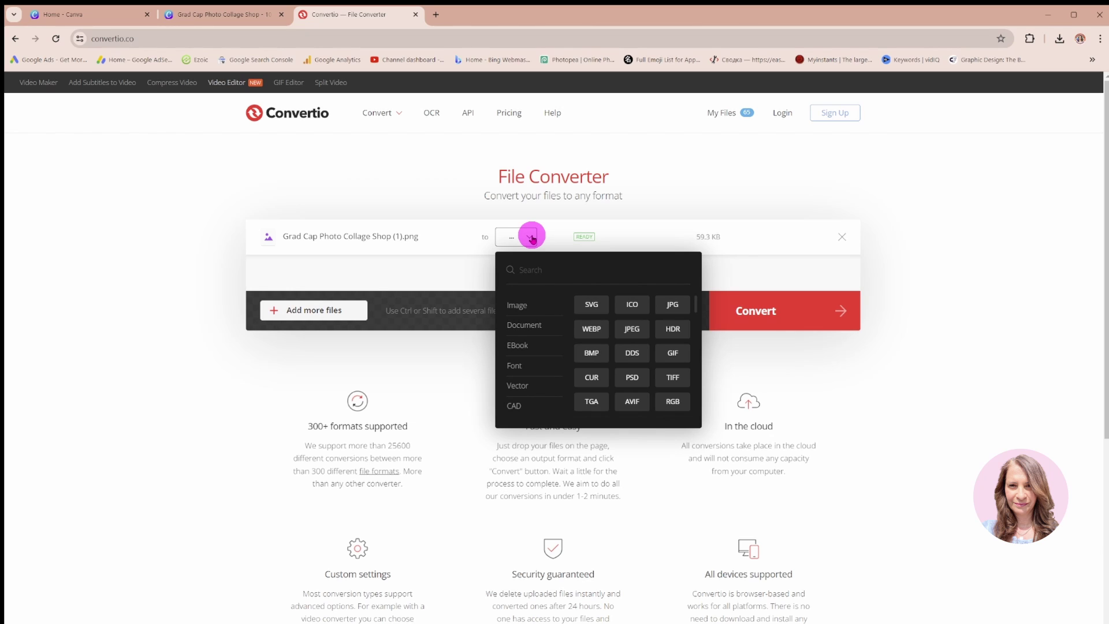
mouse_move(520, 385)
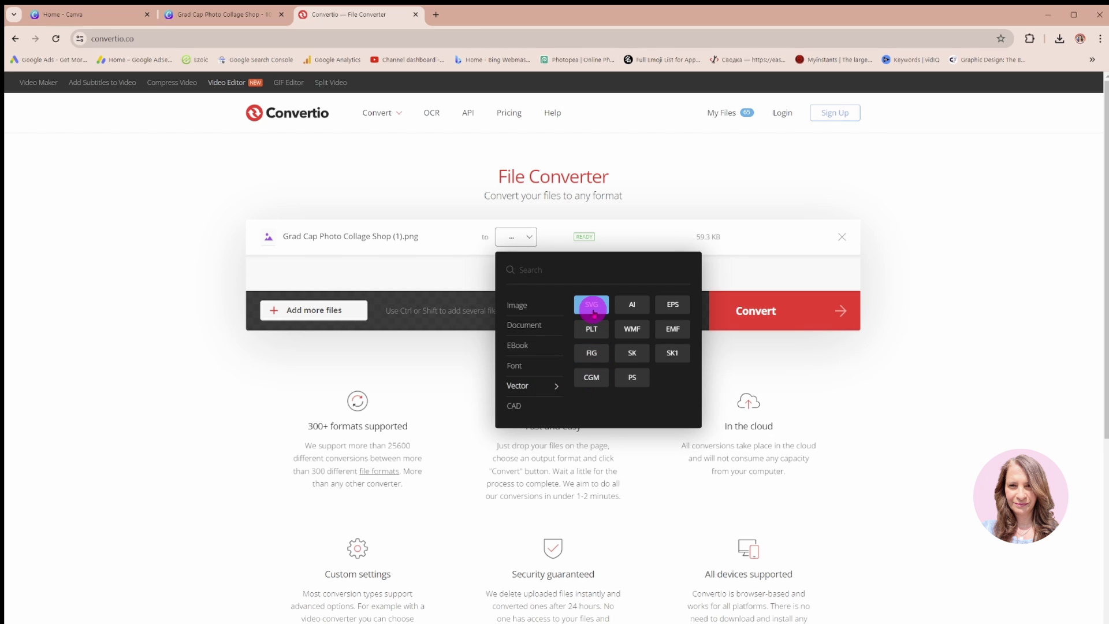
left_click(592, 306)
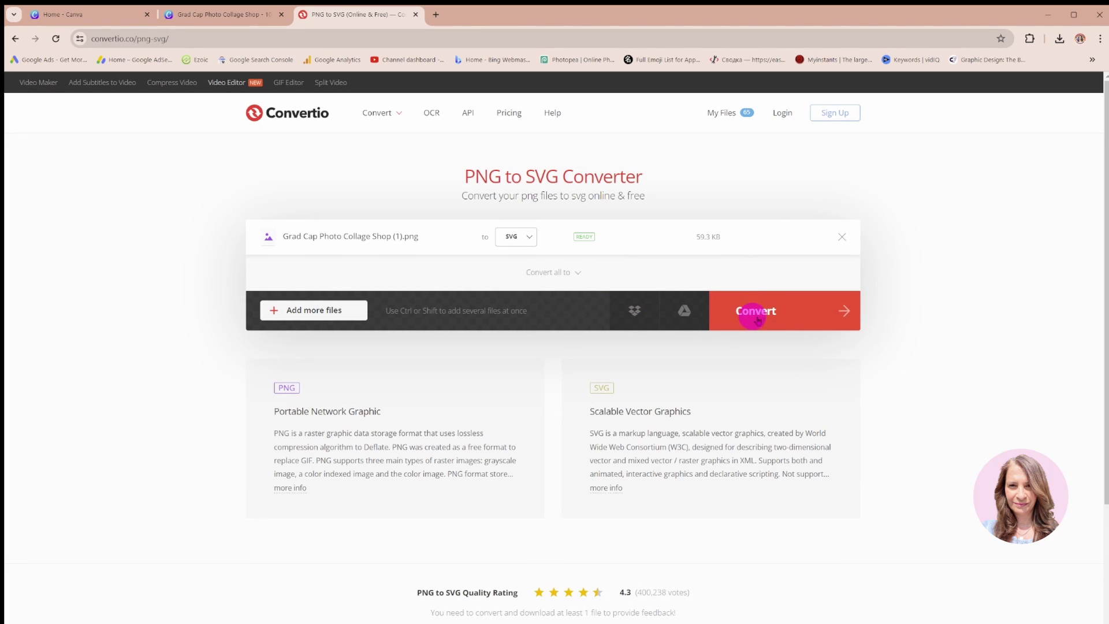
Convert and download Grad-Cap-Photo-Collage-Shop-_1_.svg, then launch Microsoft Word.
left_click(803, 317)
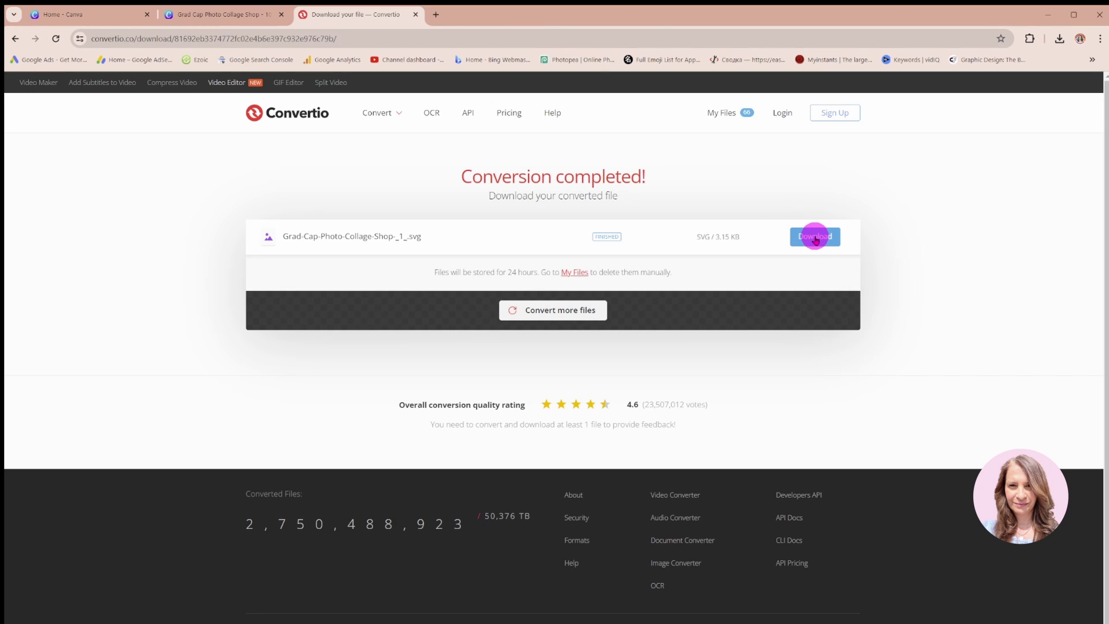
left_click(814, 237)
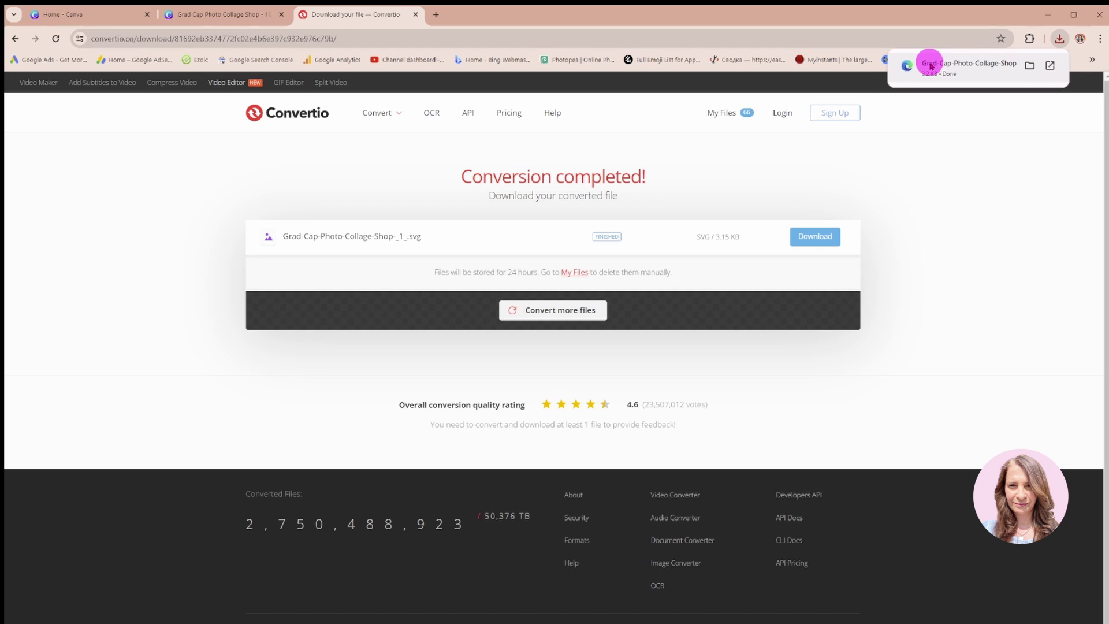
left_click(931, 66)
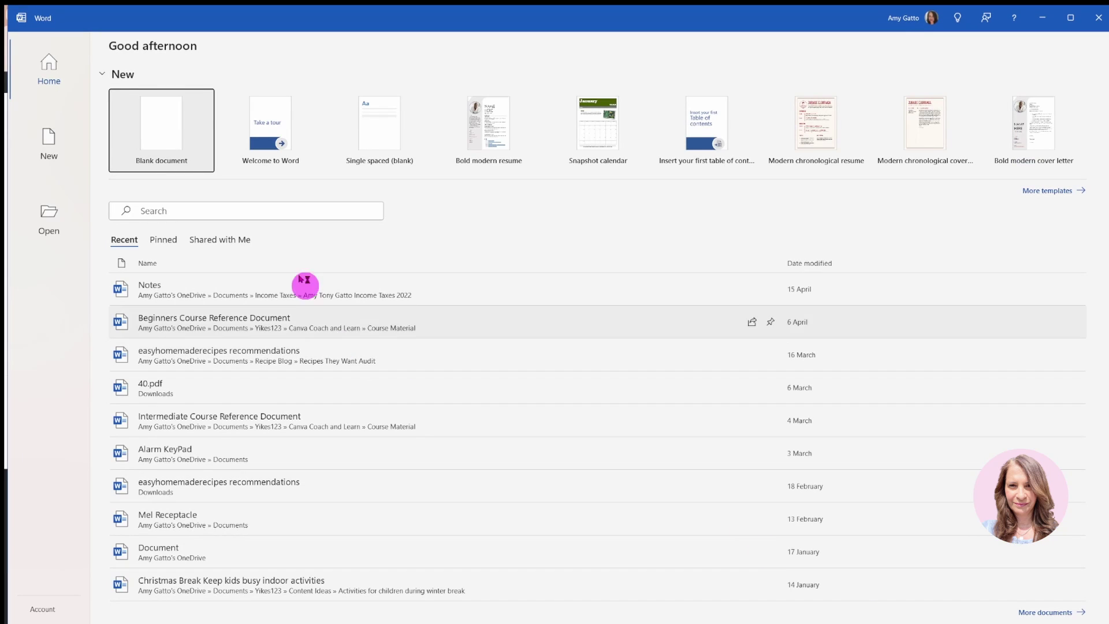
left_click(156, 127)
Start a blank document and insert the grad cap SVG from Downloads via Pictures > This Device.
key("Escape")
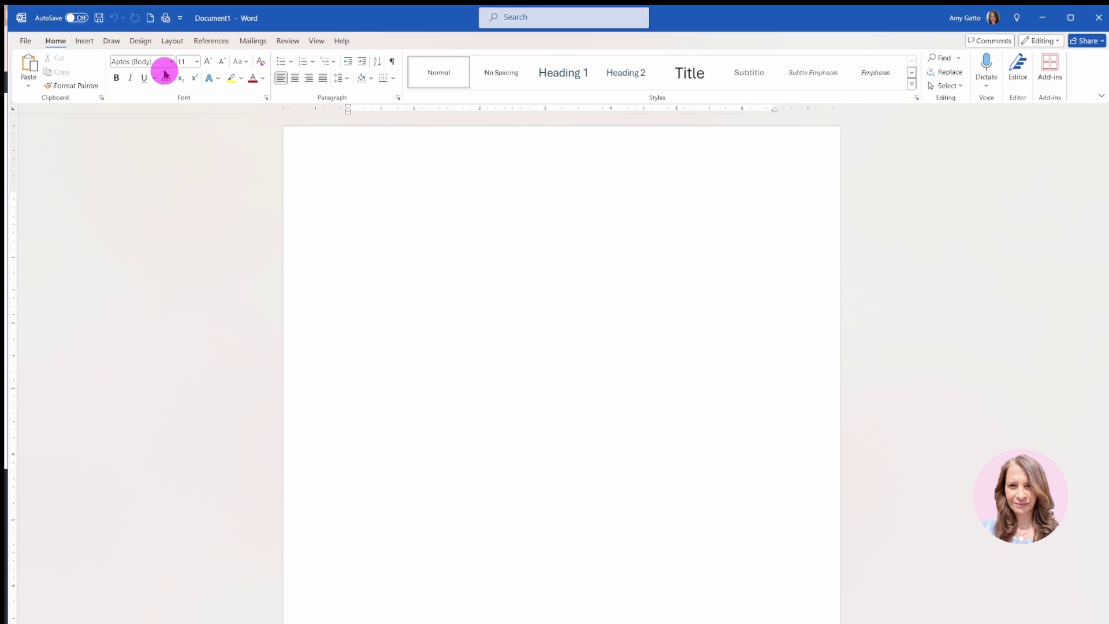
left_click(86, 41)
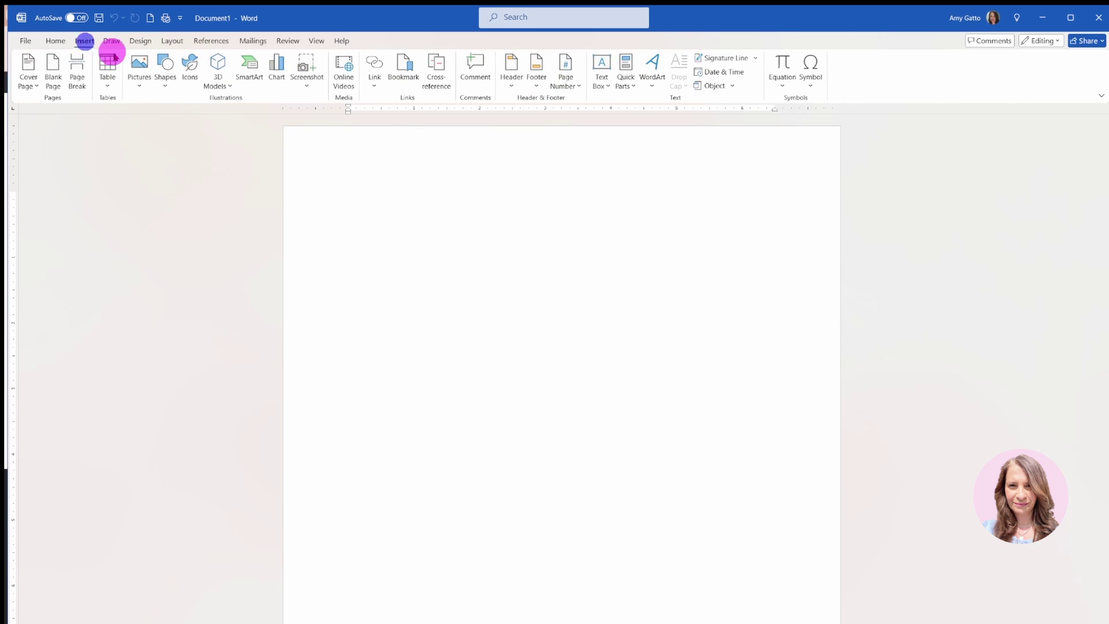
left_click(141, 89)
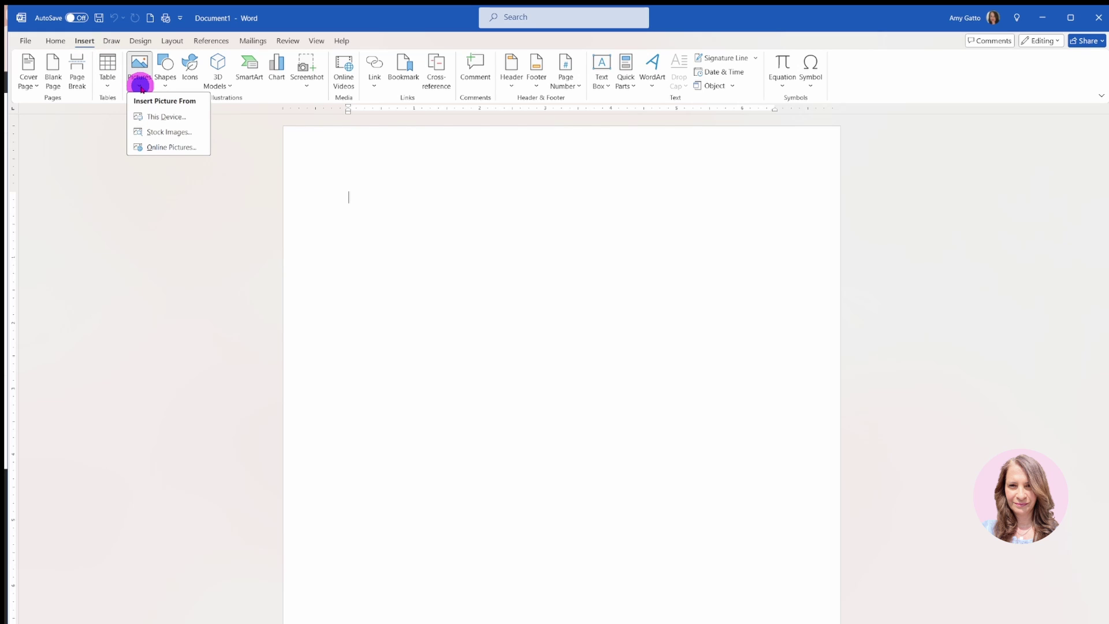
left_click(155, 119)
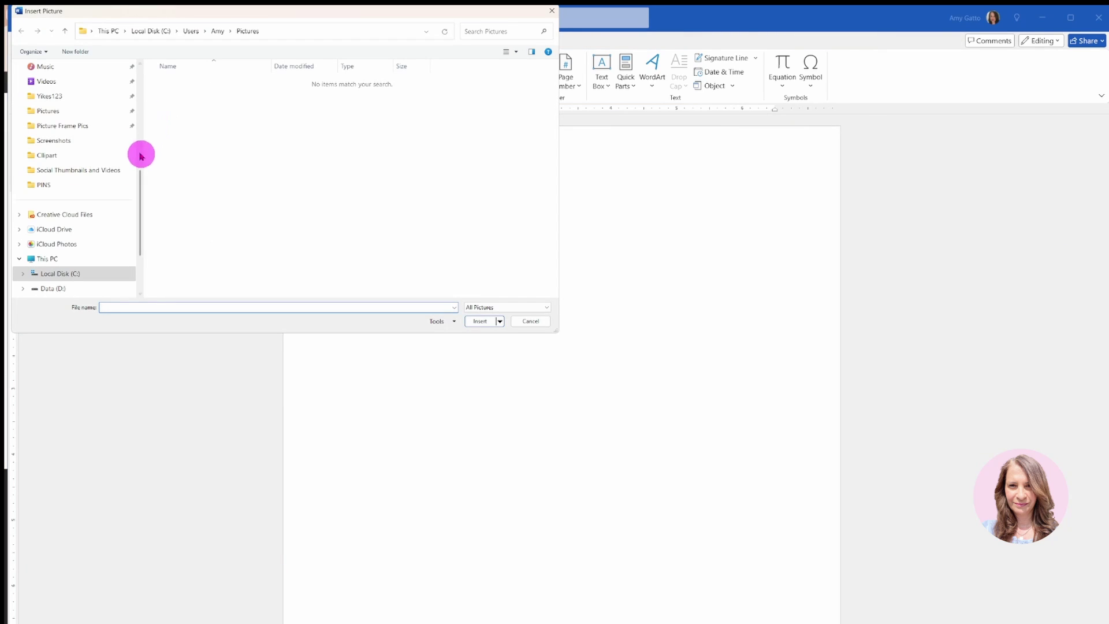
scroll(99, 155, "up", 2)
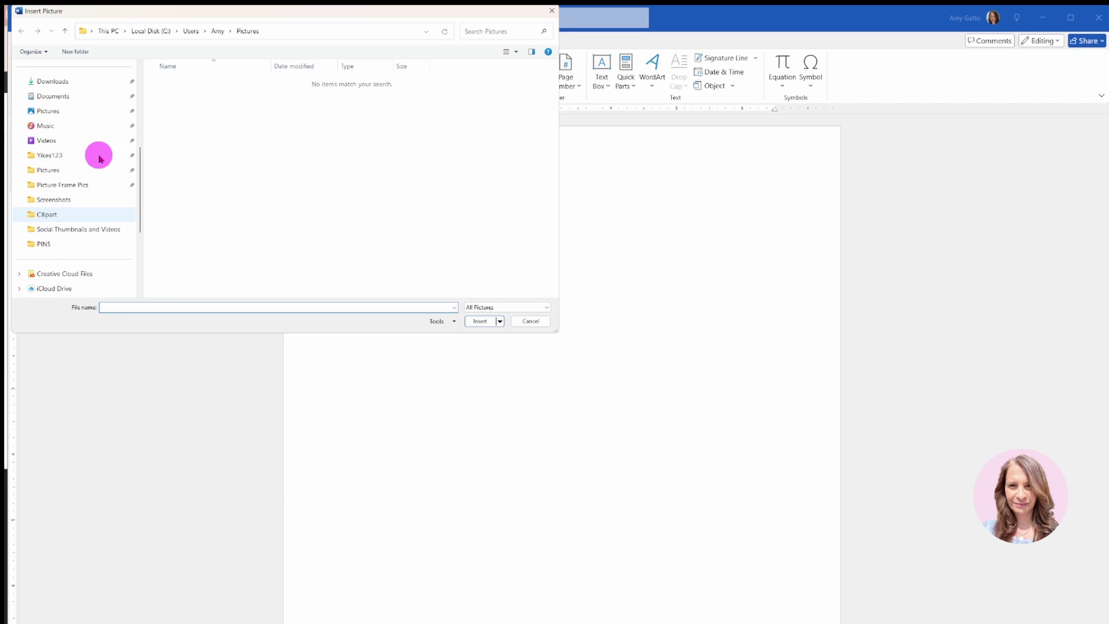
left_click(59, 82)
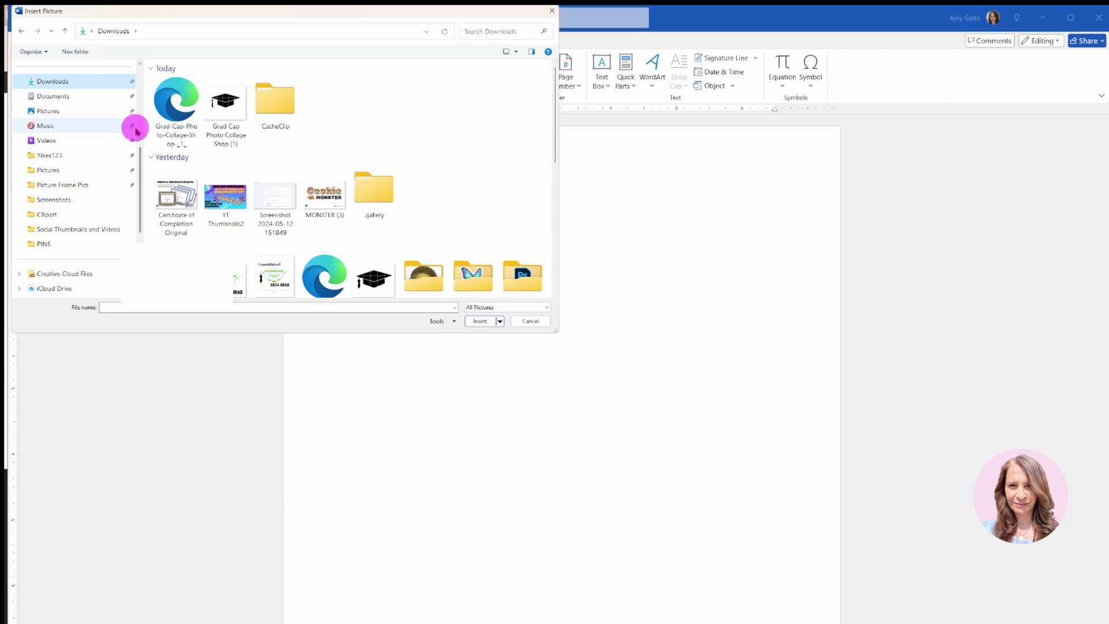
left_click(176, 107)
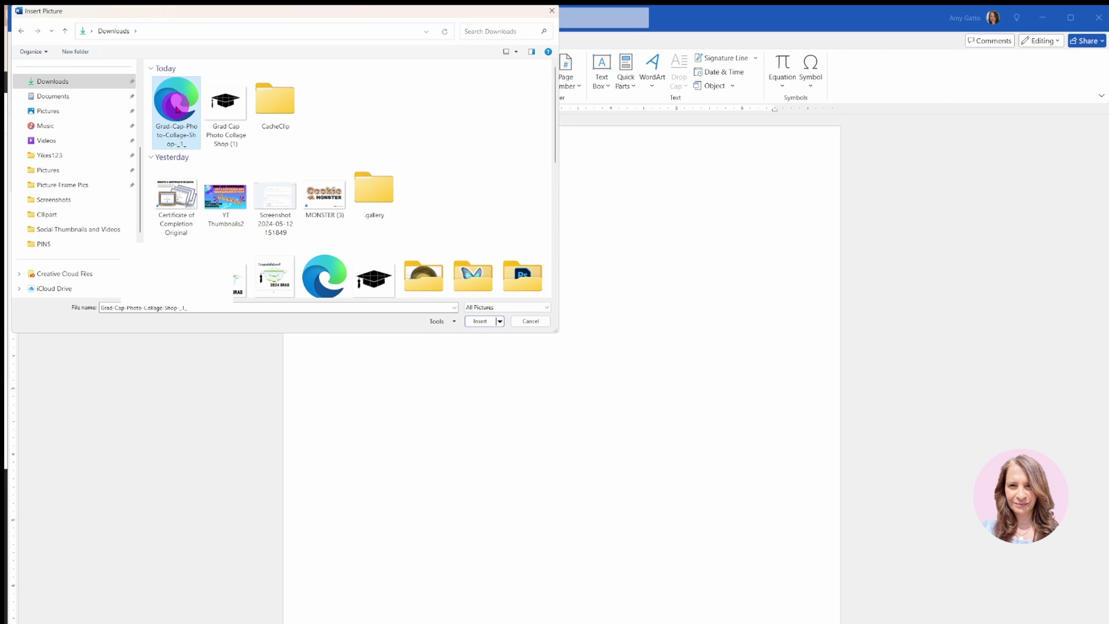
left_click(479, 322)
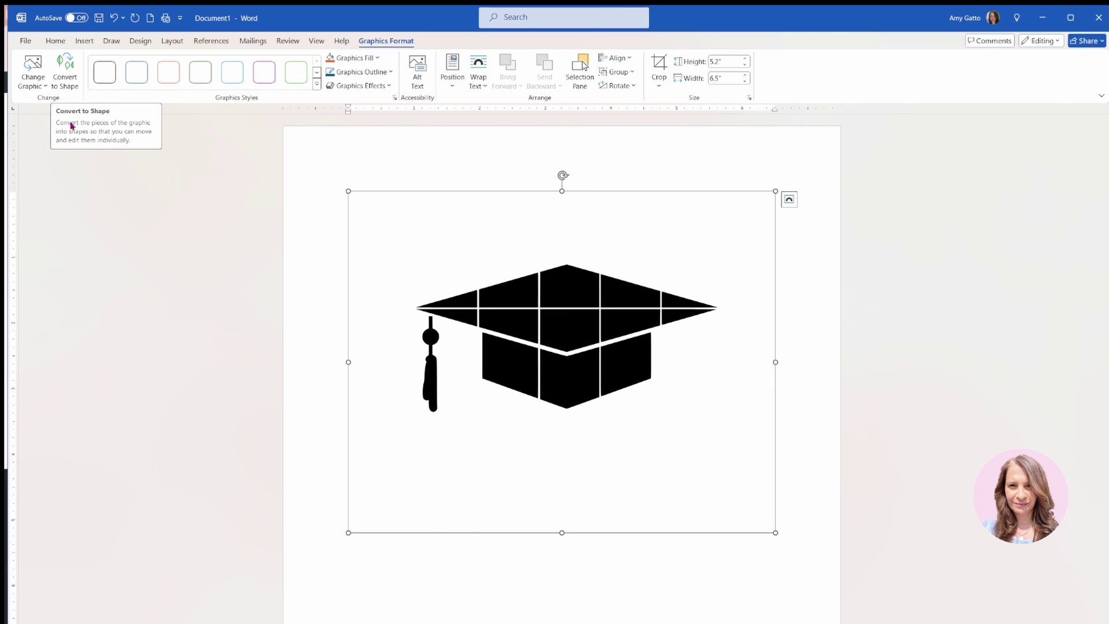
Convert the selected grad cap graphic to shapes.
left_click(65, 75)
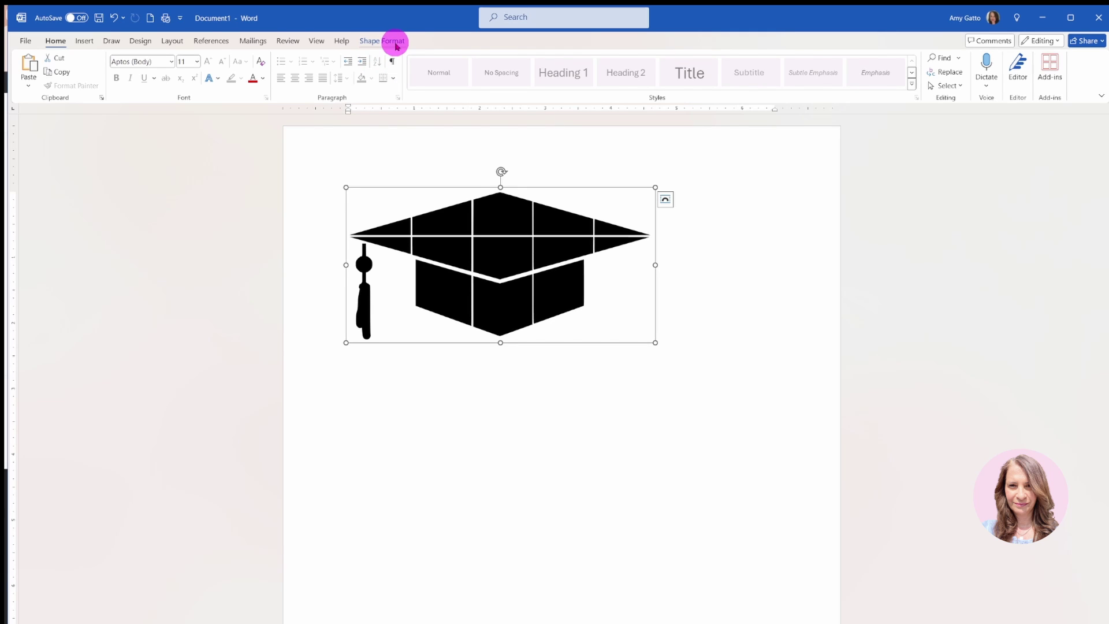
Give the cap shape a pink confetti stock image as its picture fill.
left_click(395, 41)
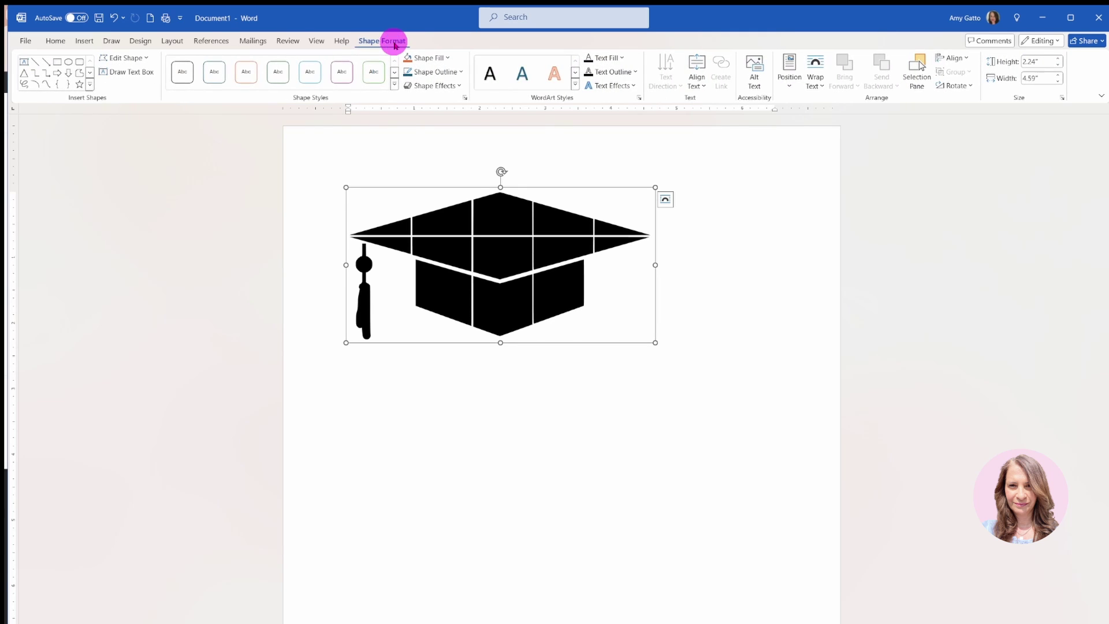
left_click(430, 56)
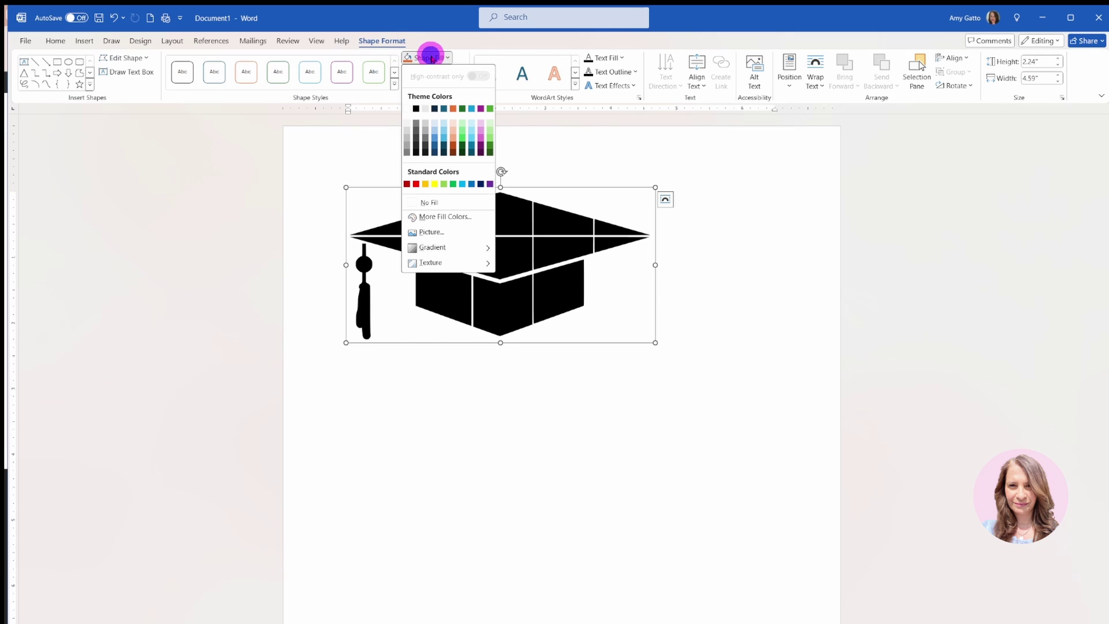
left_click(429, 233)
left_click(522, 329)
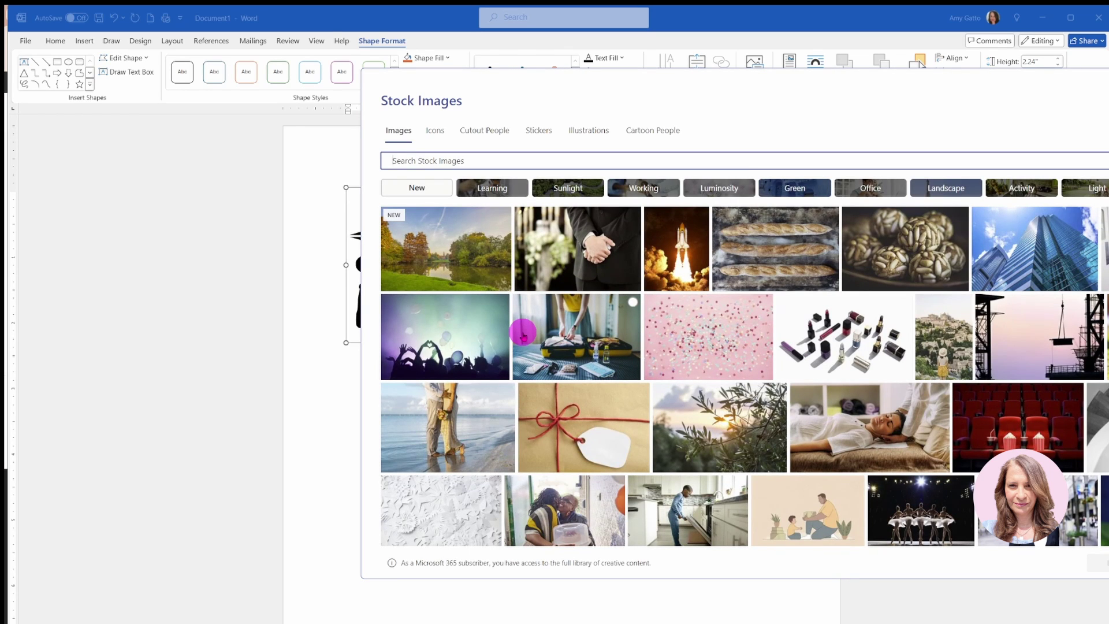
left_click(698, 322)
left_click(1100, 561)
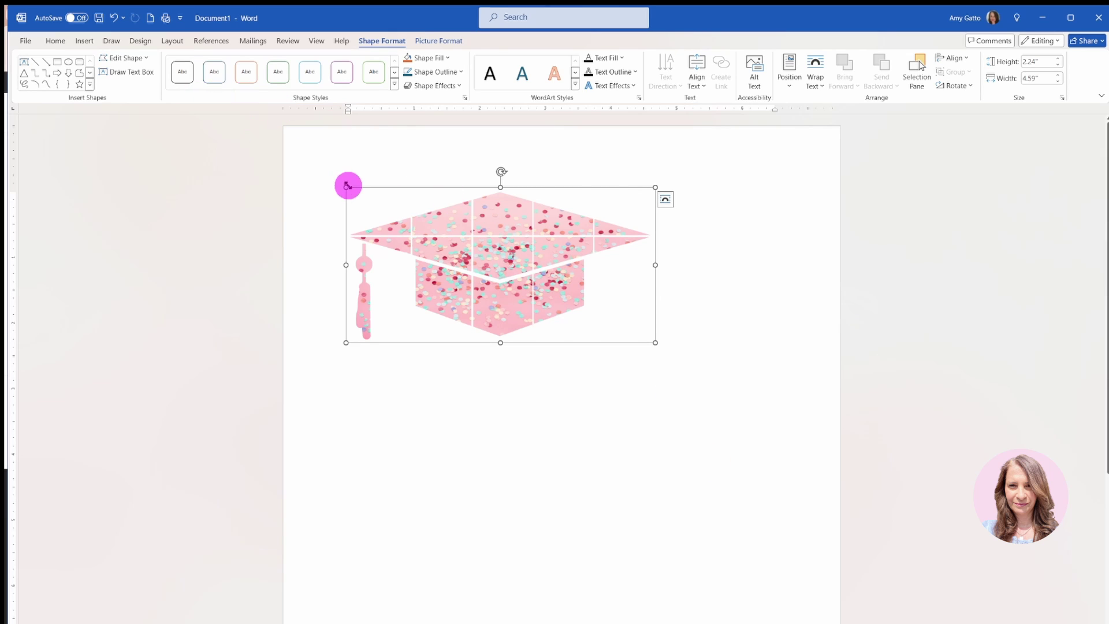
Save the confetti grad cap as PDF 'Grad Cap Photo Collage' in Downloads, then return to Canva.
left_click(25, 40)
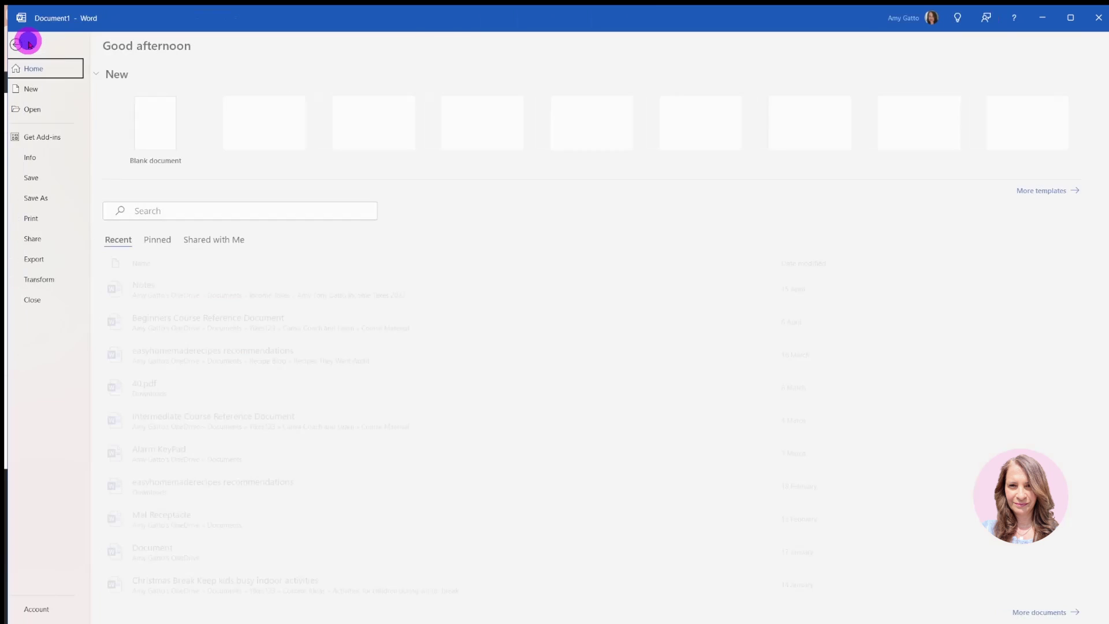
left_click(41, 198)
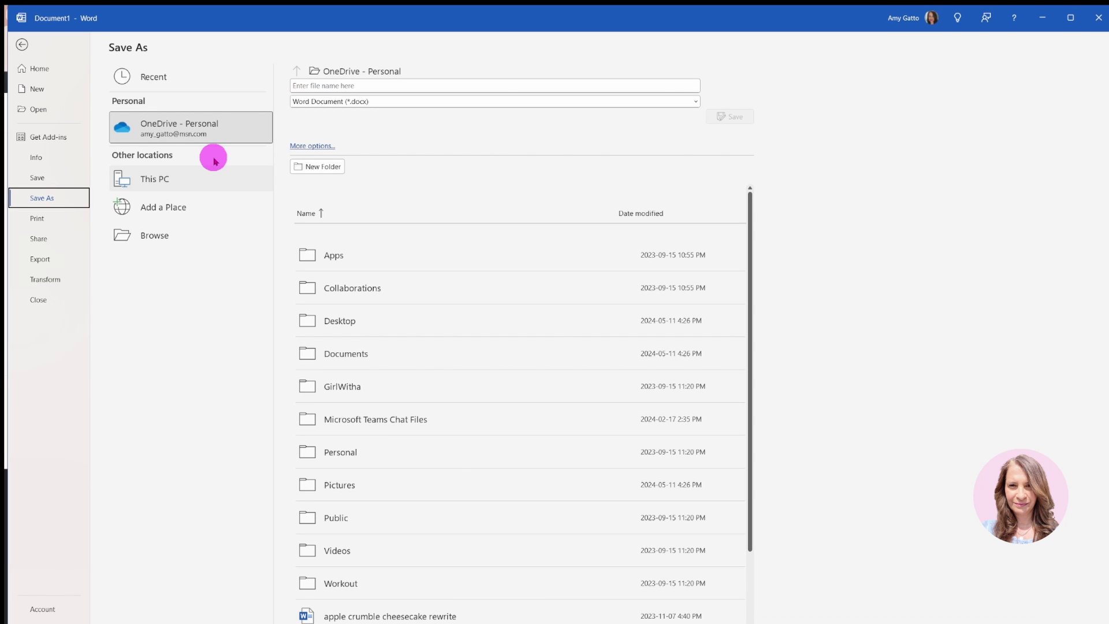
left_click(314, 87)
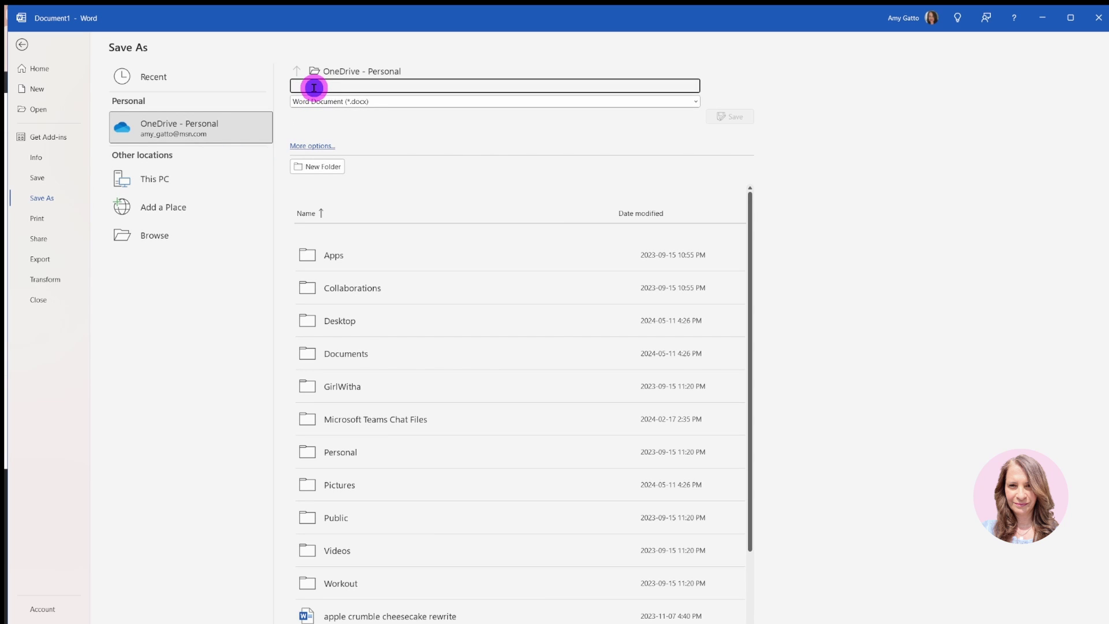
type("Grad Cap Photo Collage")
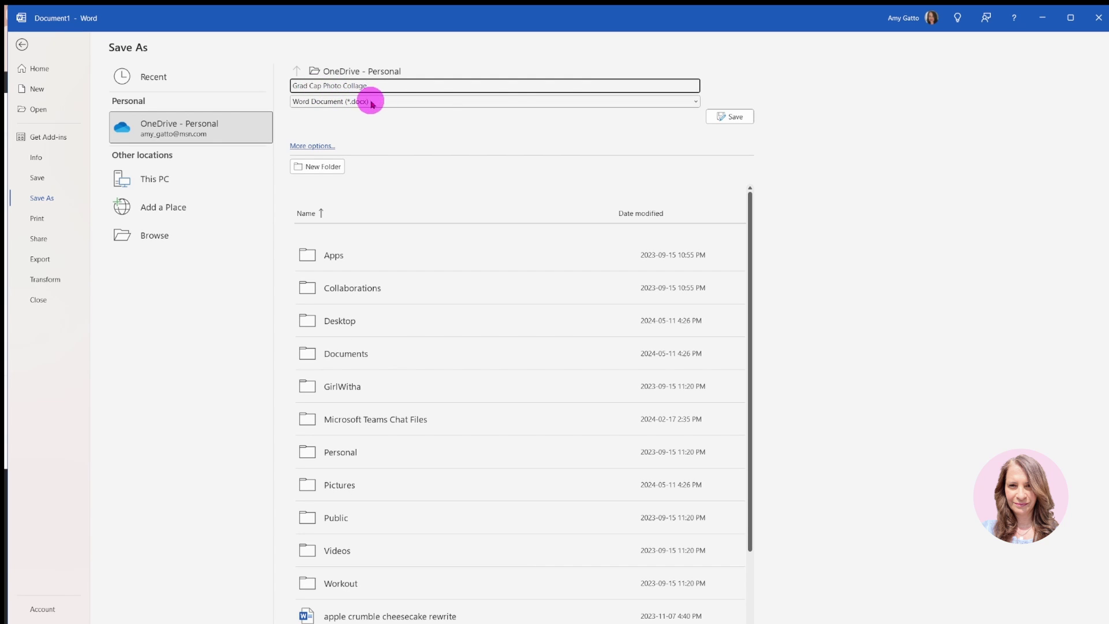
left_click(596, 103)
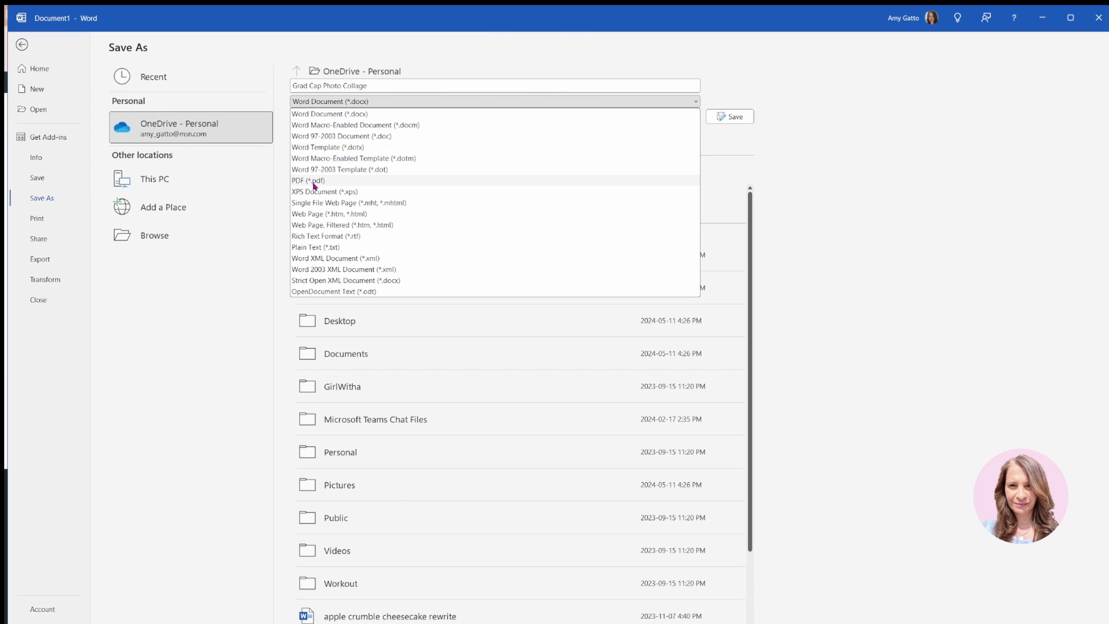
left_click(323, 180)
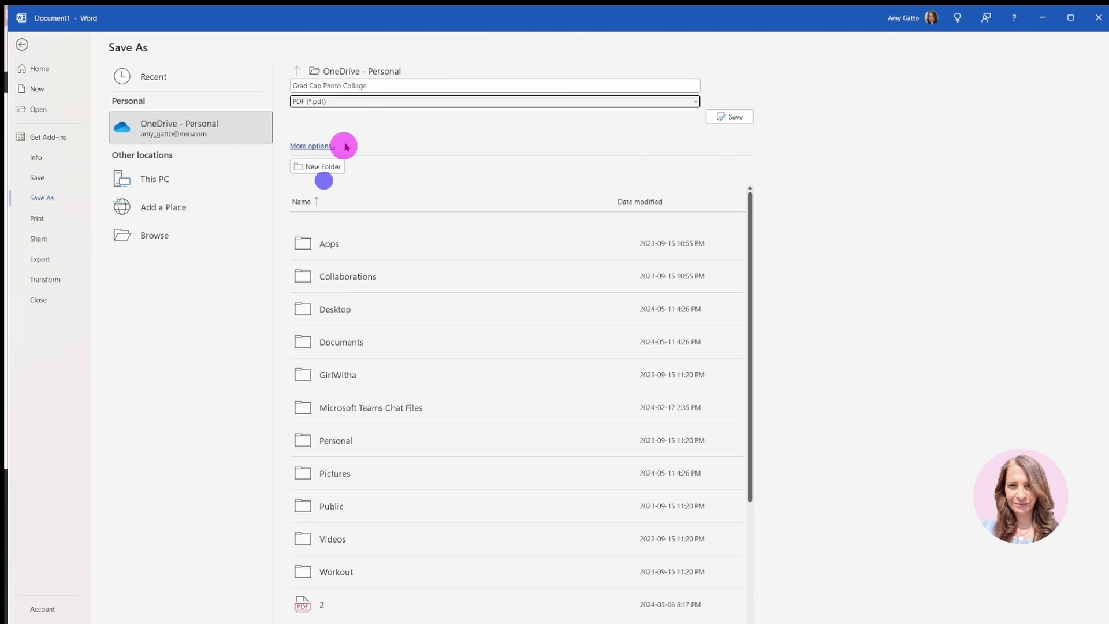
left_click(358, 73)
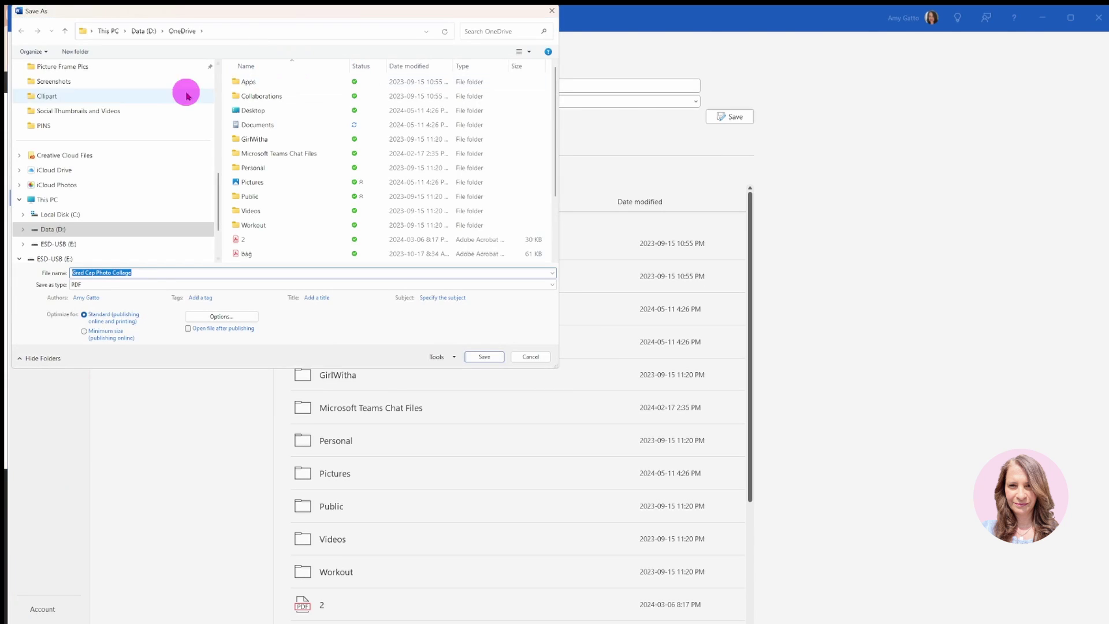
left_click(68, 97)
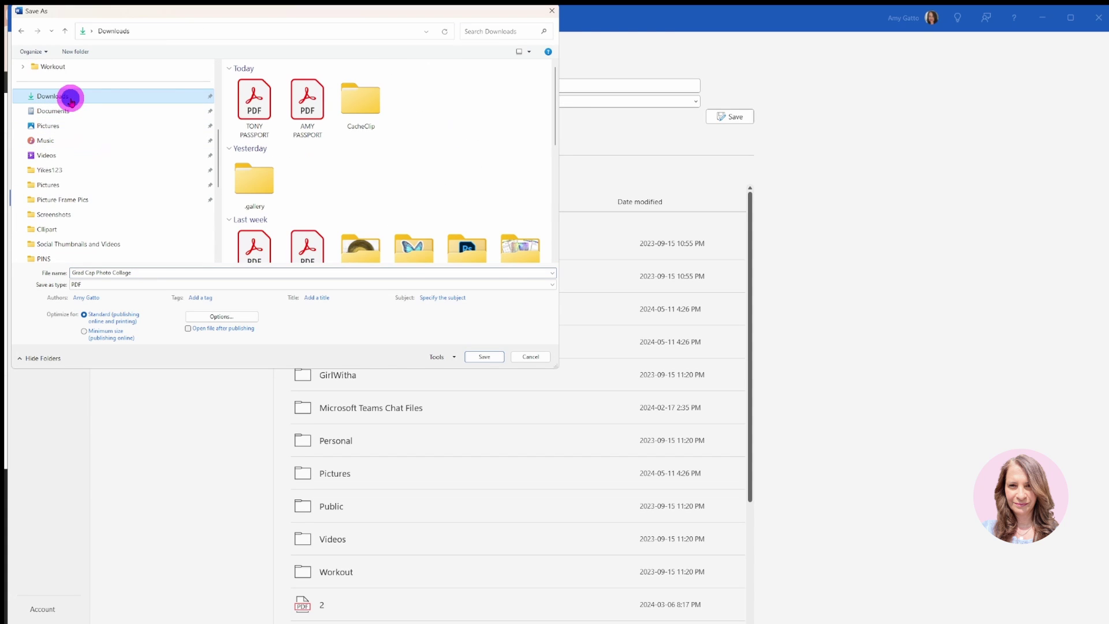
left_click(484, 358)
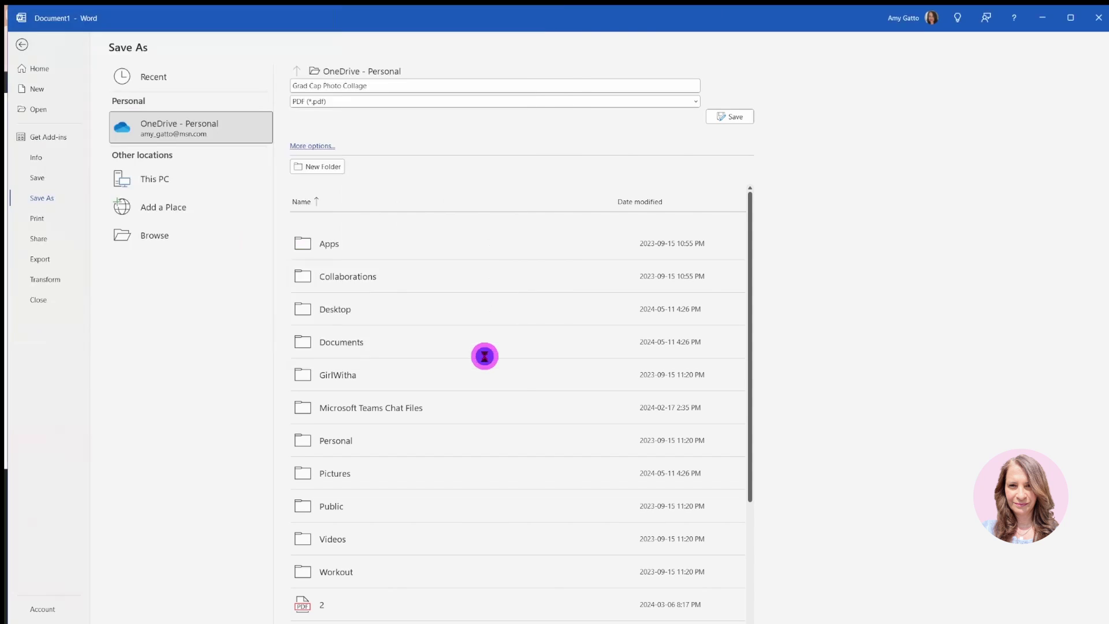
left_click(1046, 24)
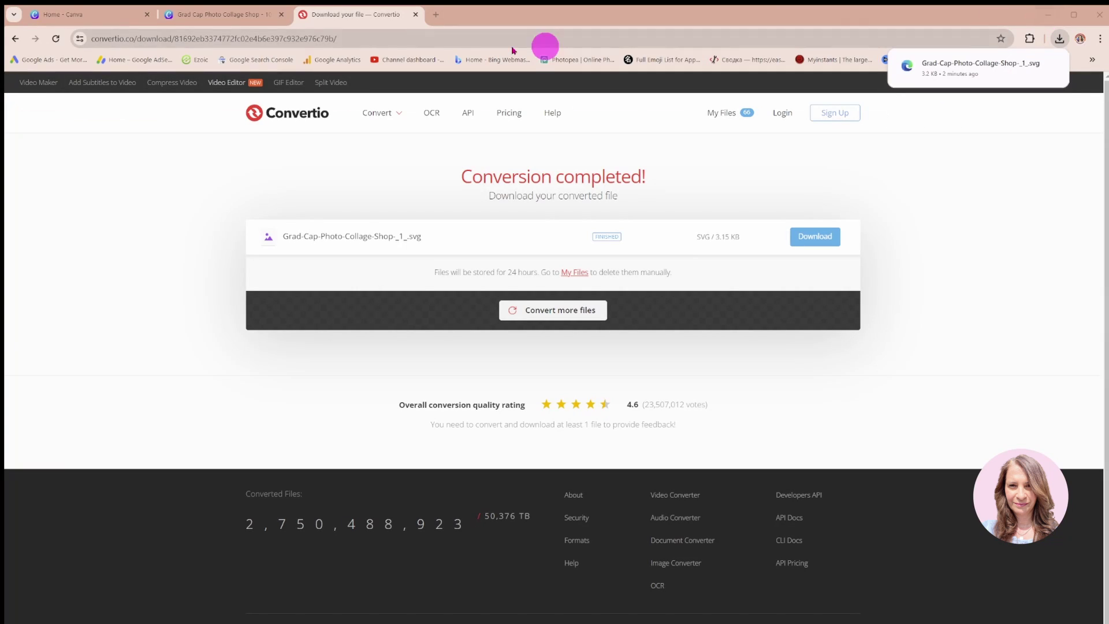
left_click(211, 14)
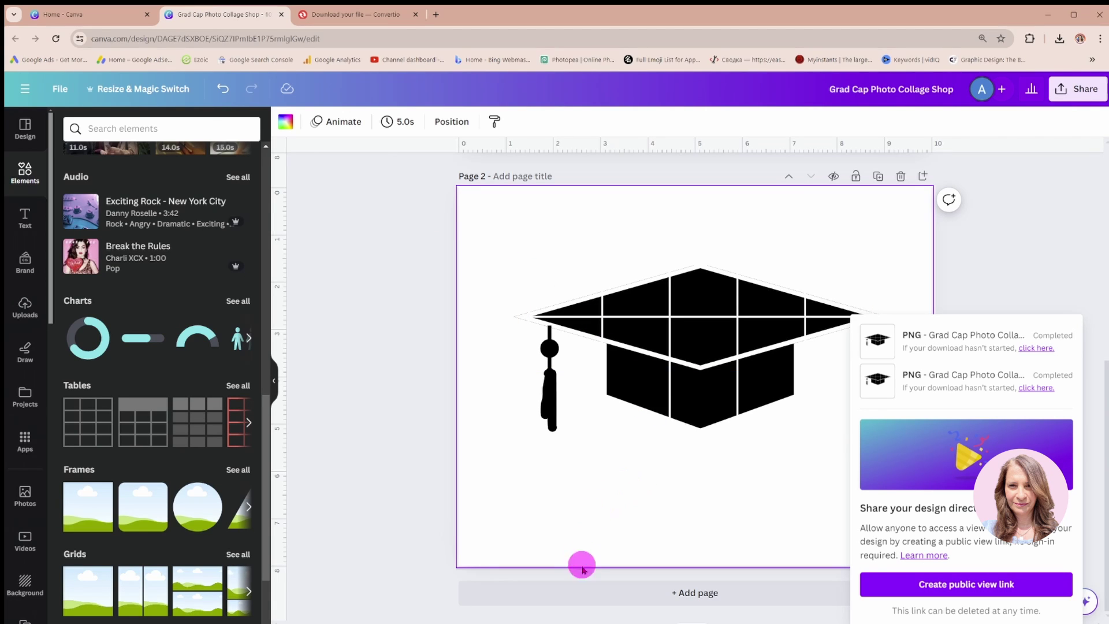
Add a blank Page 3 and upload the Grad Cap Photo Collage PDF from Downloads.
left_click(579, 595)
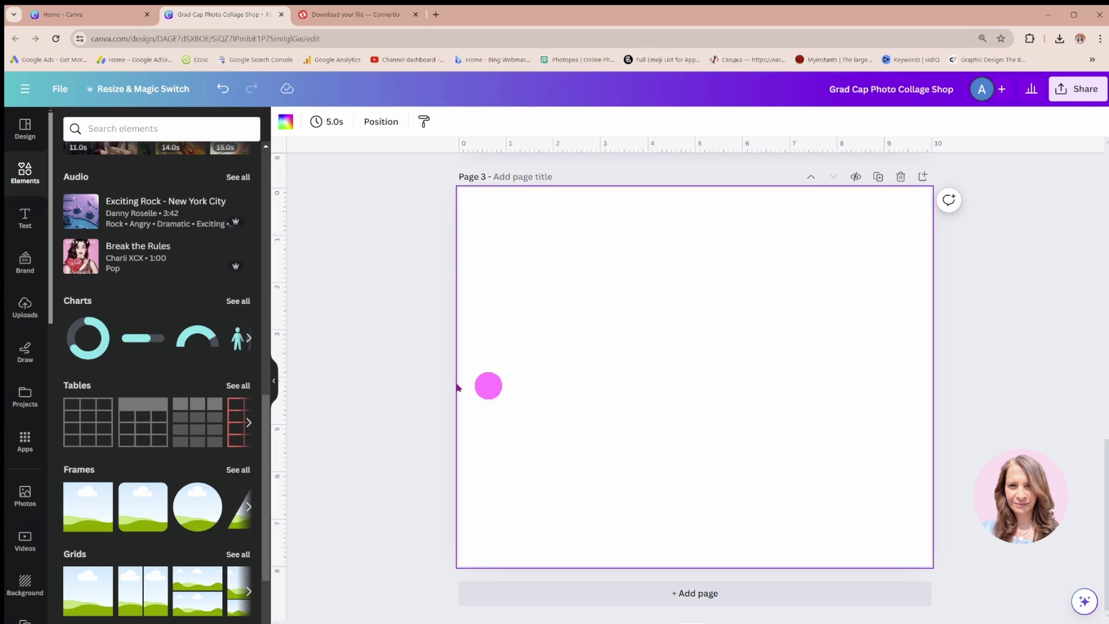
left_click(26, 308)
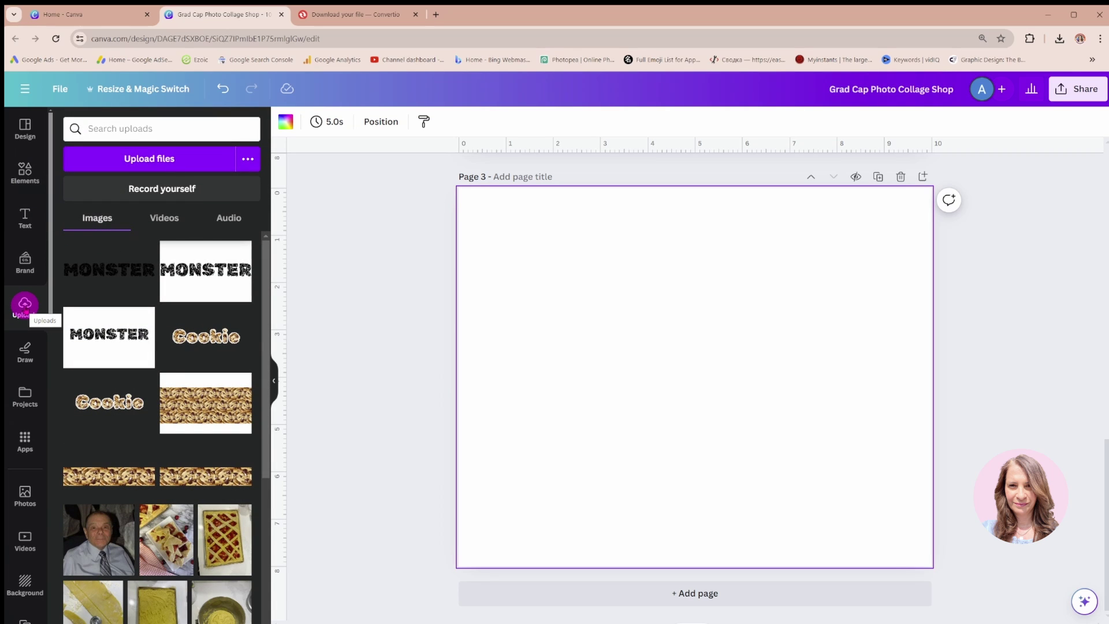
left_click(89, 164)
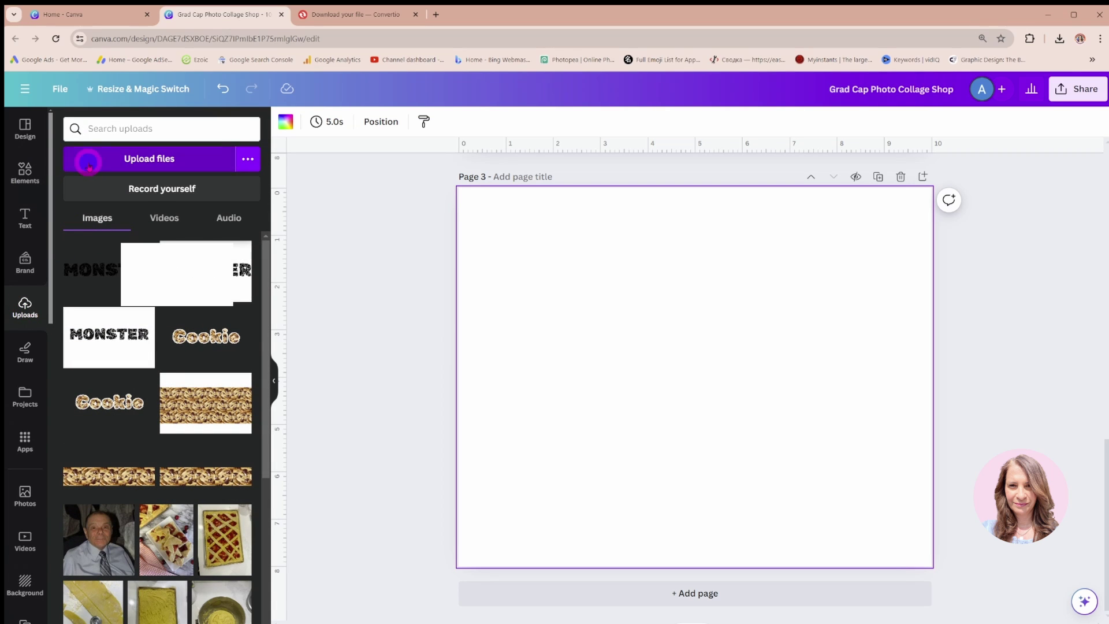
left_click(166, 104)
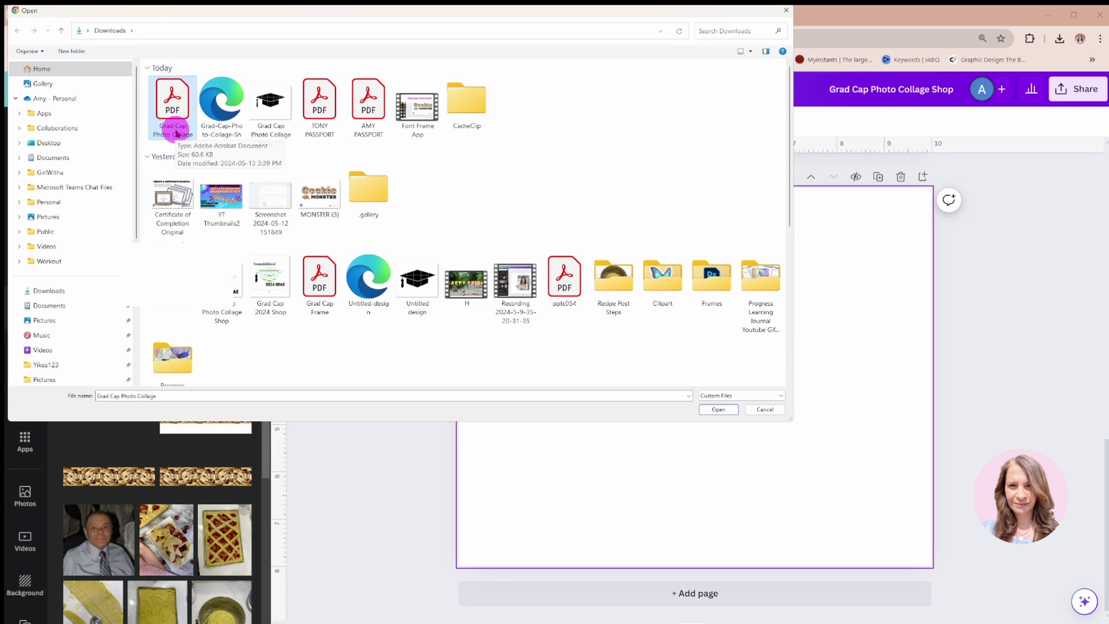
left_click(167, 129)
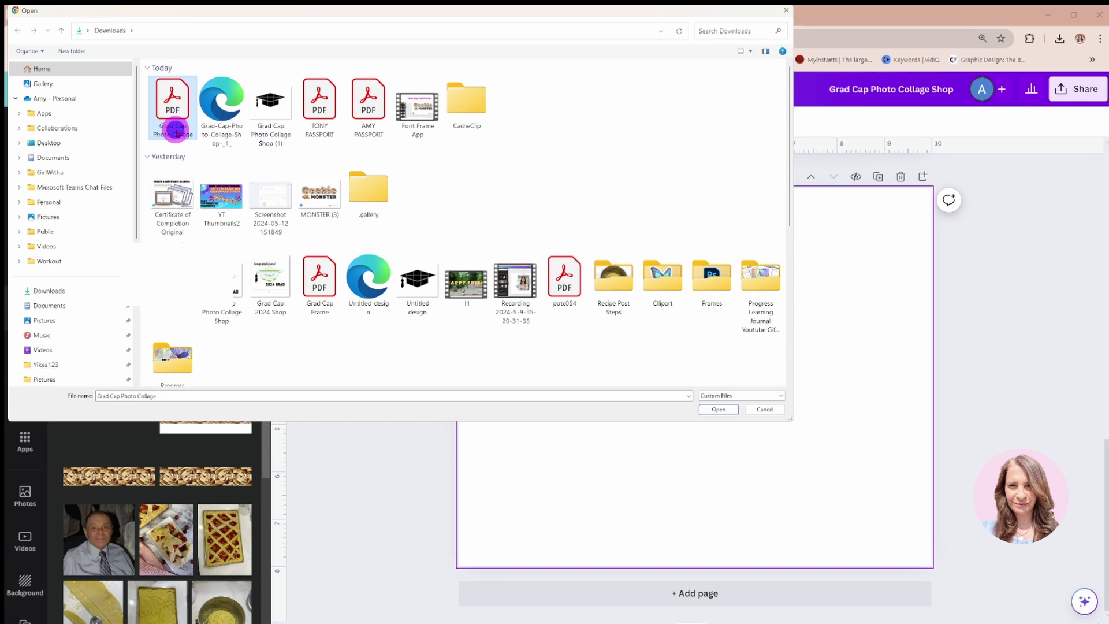
left_click(719, 409)
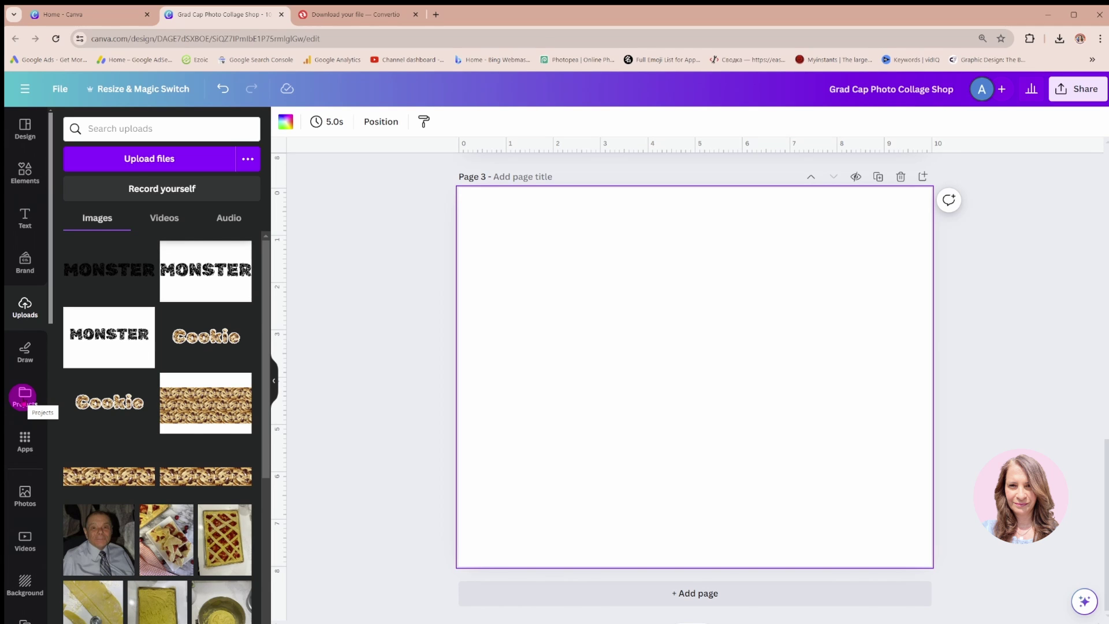
Browse the Projects designs and folders and Uploads, then go to the Canva home page.
left_click(23, 403)
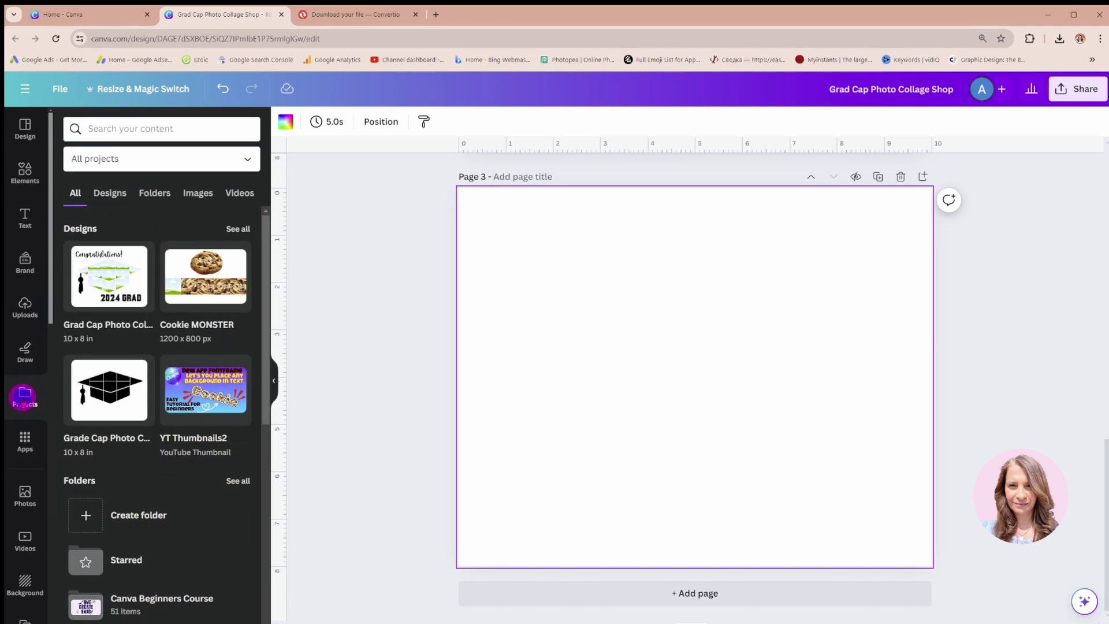
left_click(110, 192)
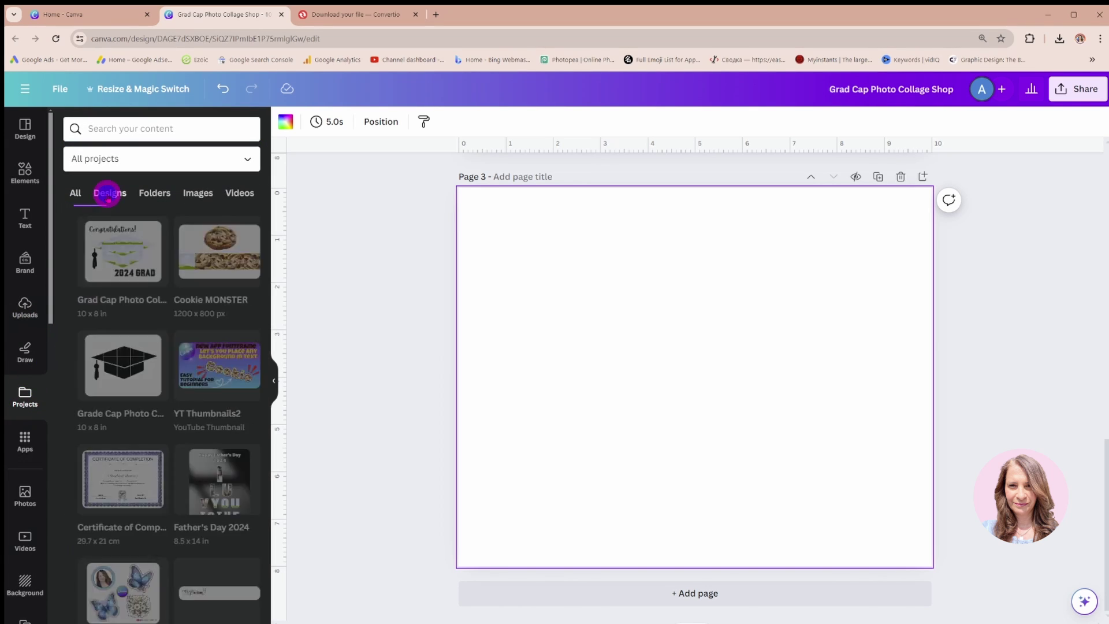
left_click(147, 192)
left_click(24, 306)
left_click(101, 133)
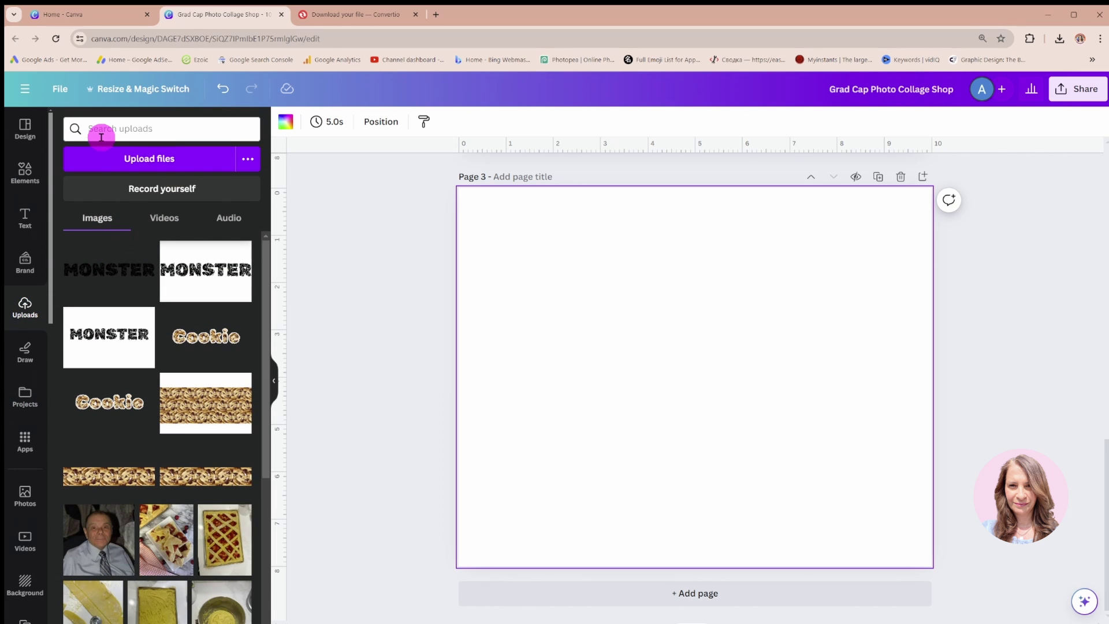
left_click(88, 17)
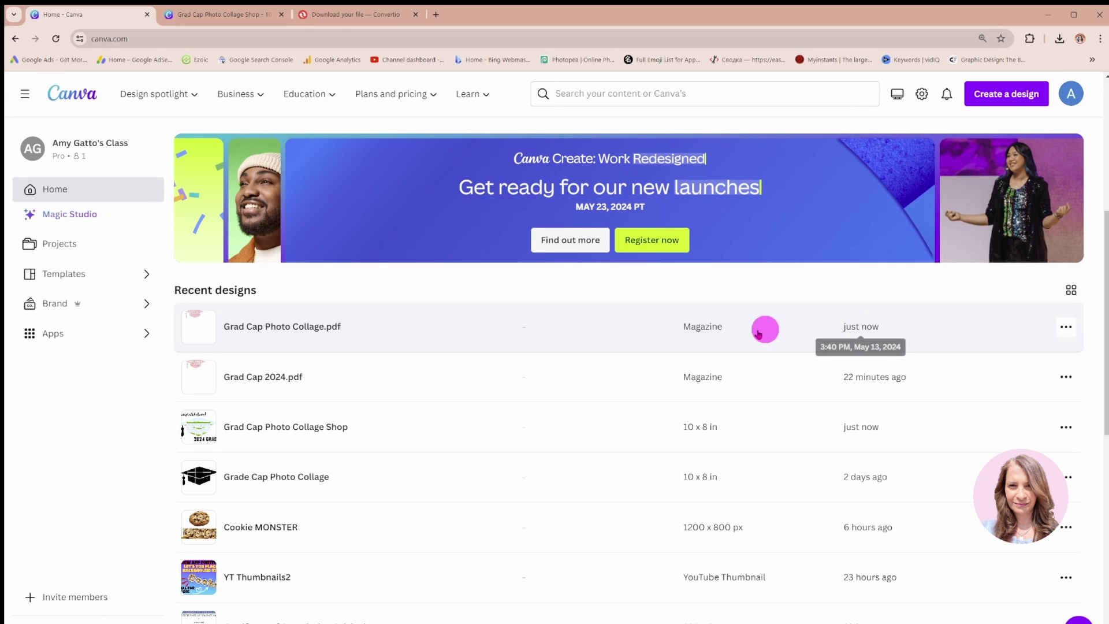
Open Grad Cap Photo Collage.pdf and marquee-select every pink grad-cap piece.
left_click(312, 325)
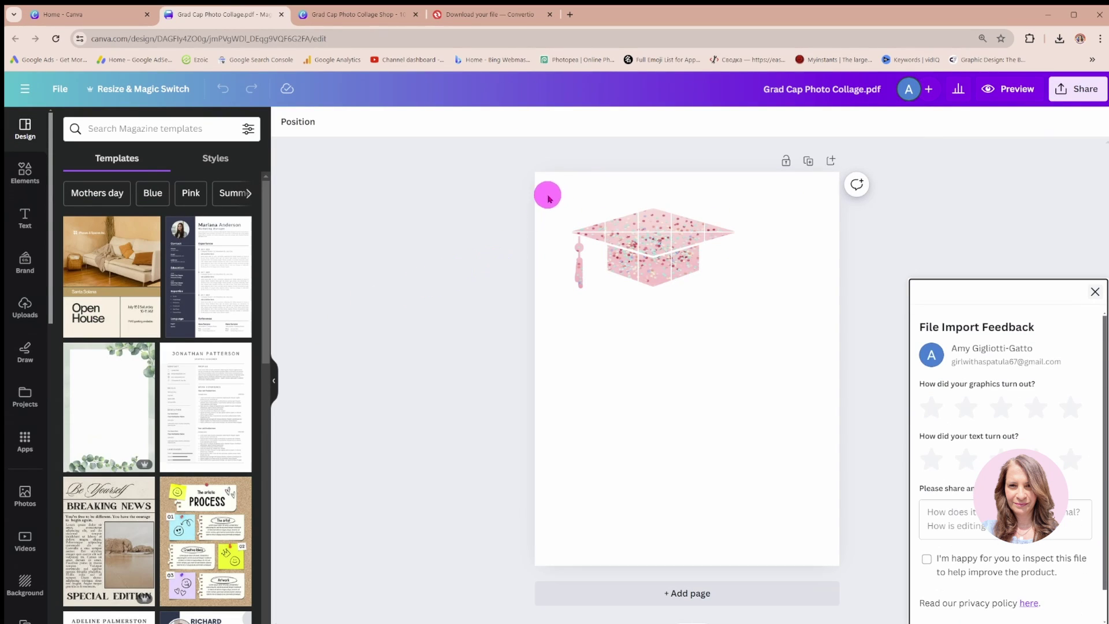
left_click_drag(545, 194, 784, 303)
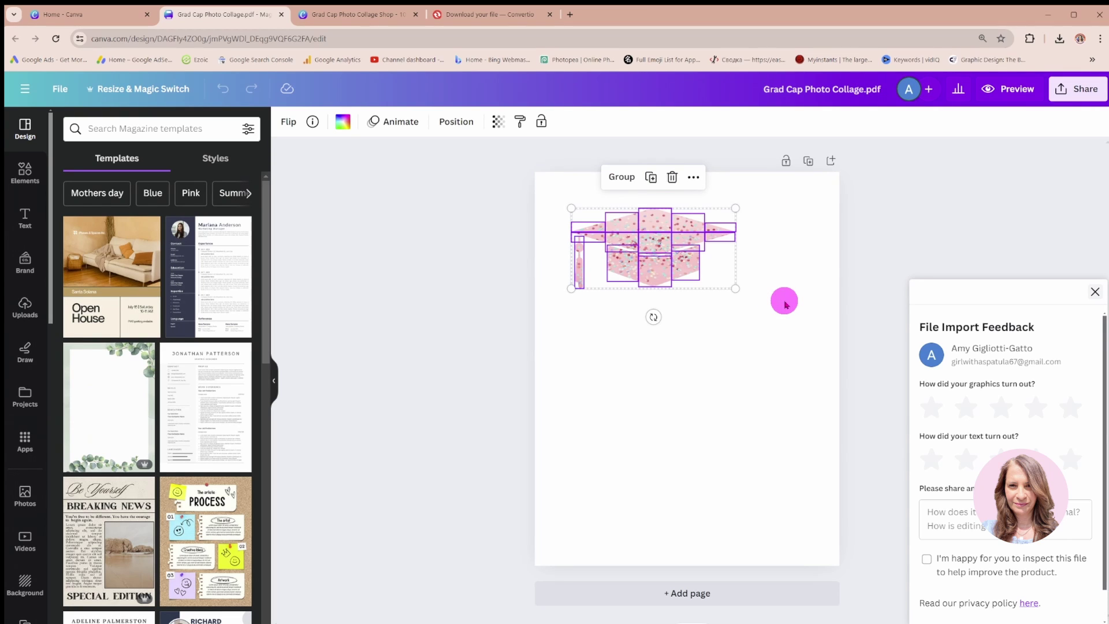
Paste the grad-cap frames onto Page 3 of the Shop design, enlarge them and shift them lower.
left_click(381, 16)
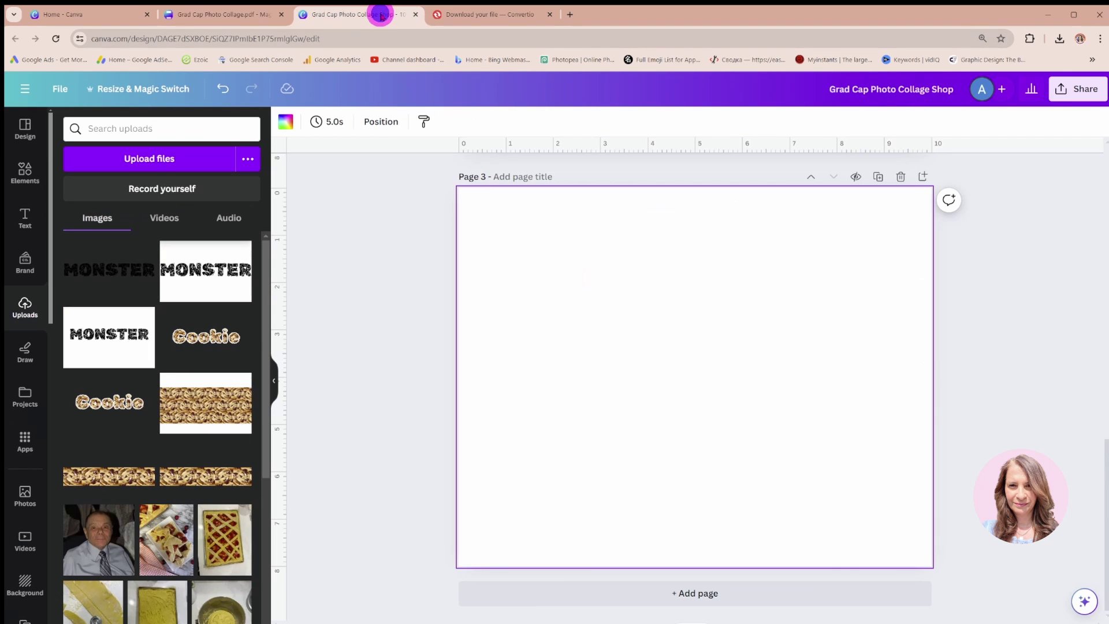
scroll(713, 369, "down", 6)
scroll(712, 369, "up", 1)
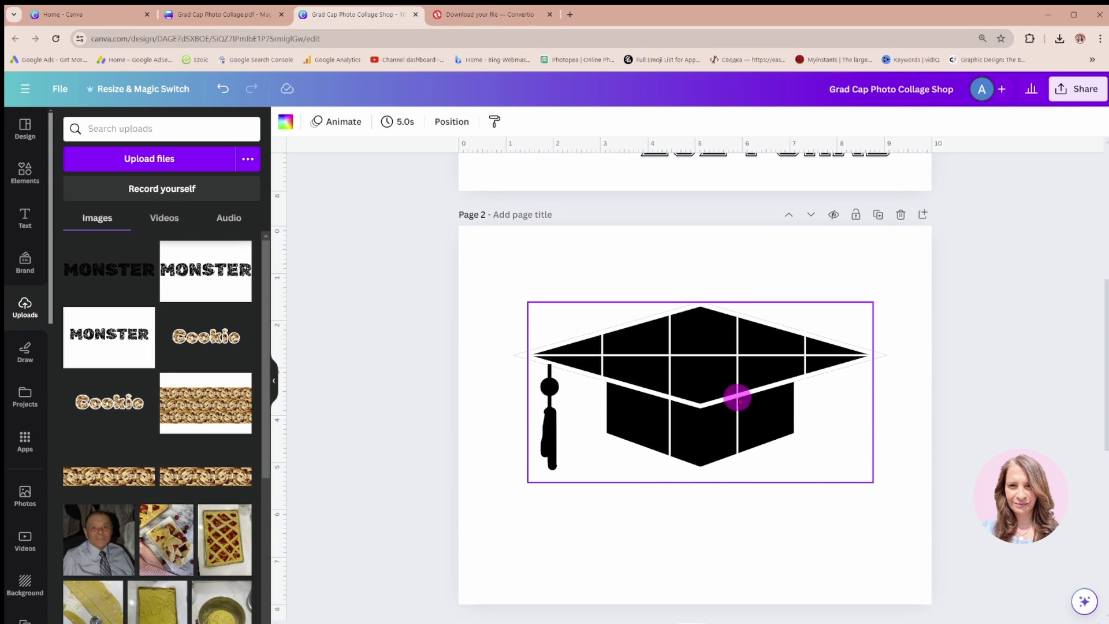
scroll(739, 398, "down", 8)
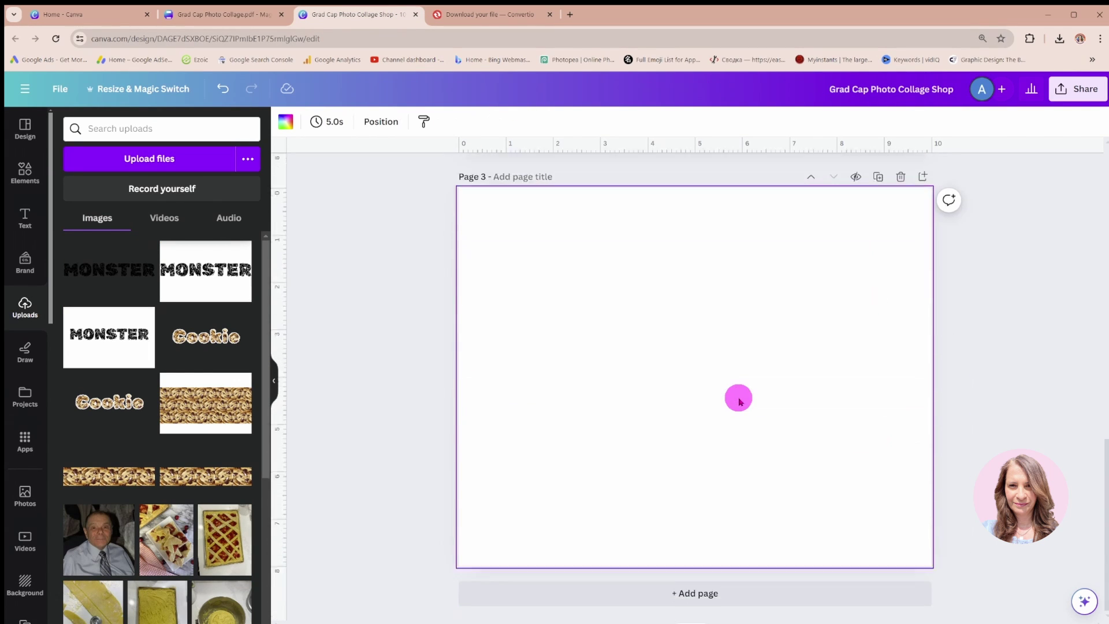
key("ctrl+v")
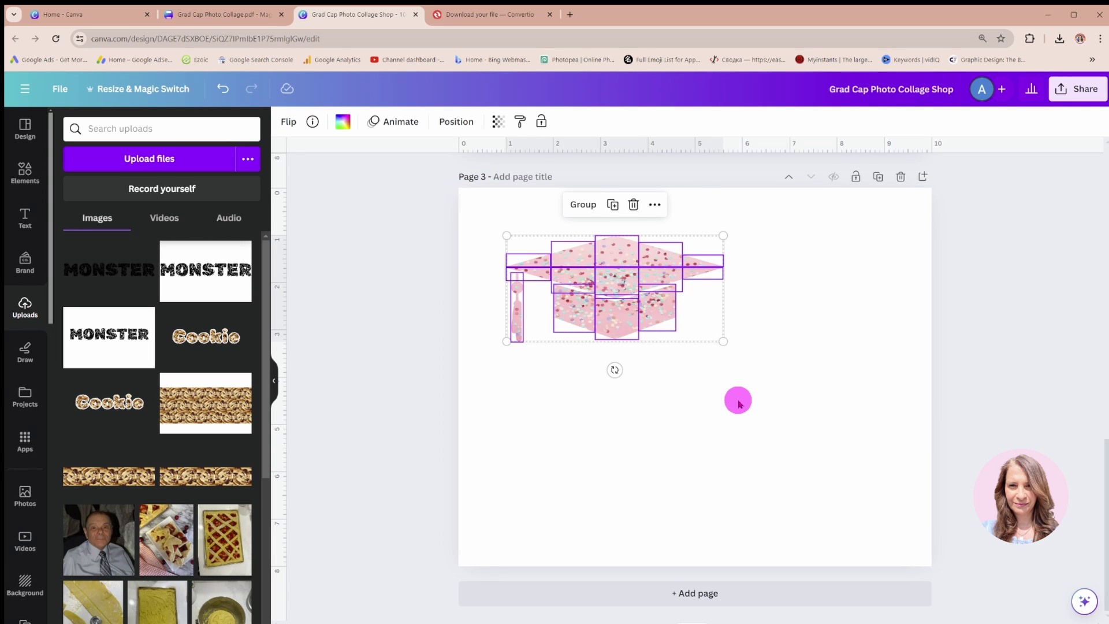
left_click_drag(470, 201, 899, 457)
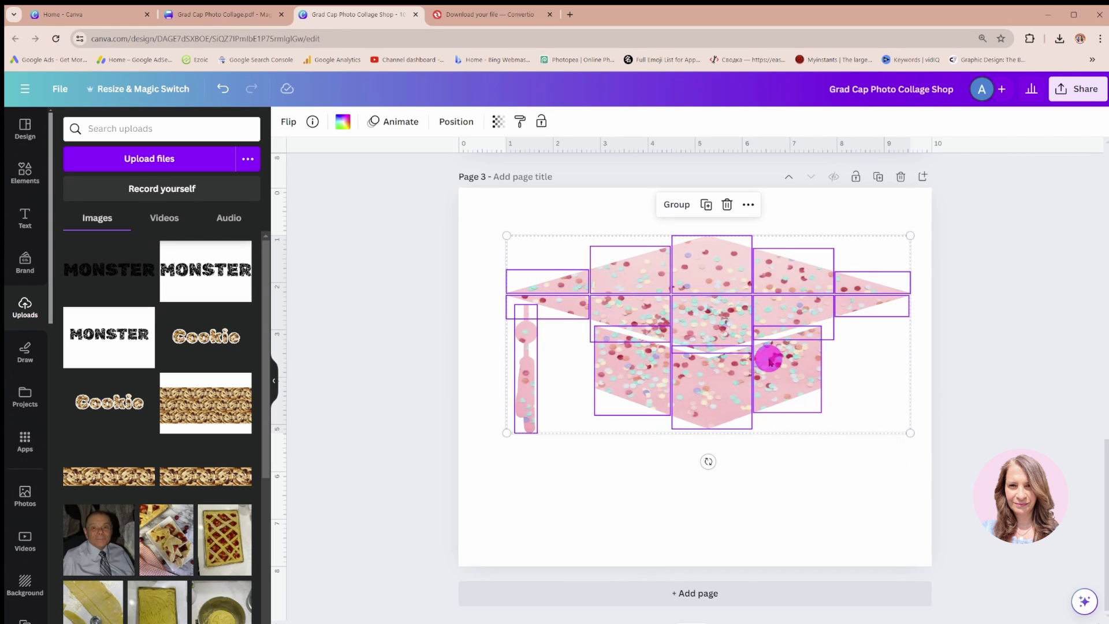
left_click_drag(769, 356, 759, 399)
left_click(814, 244)
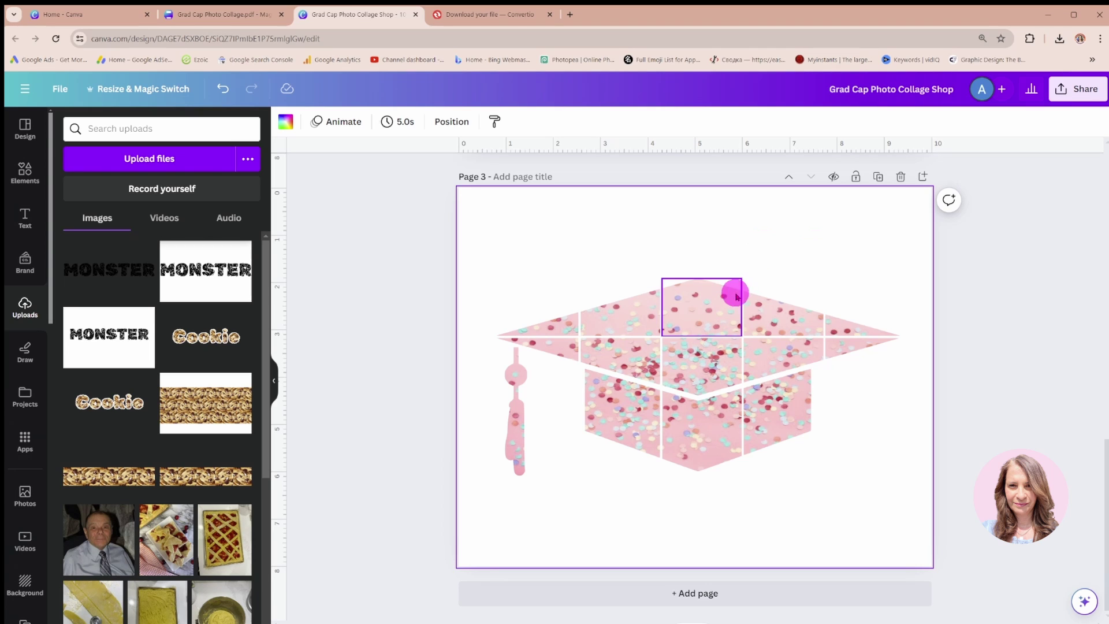
Remove the confetti photos from the top-middle and top-right cap frames, leaving placeholders.
left_click(705, 313)
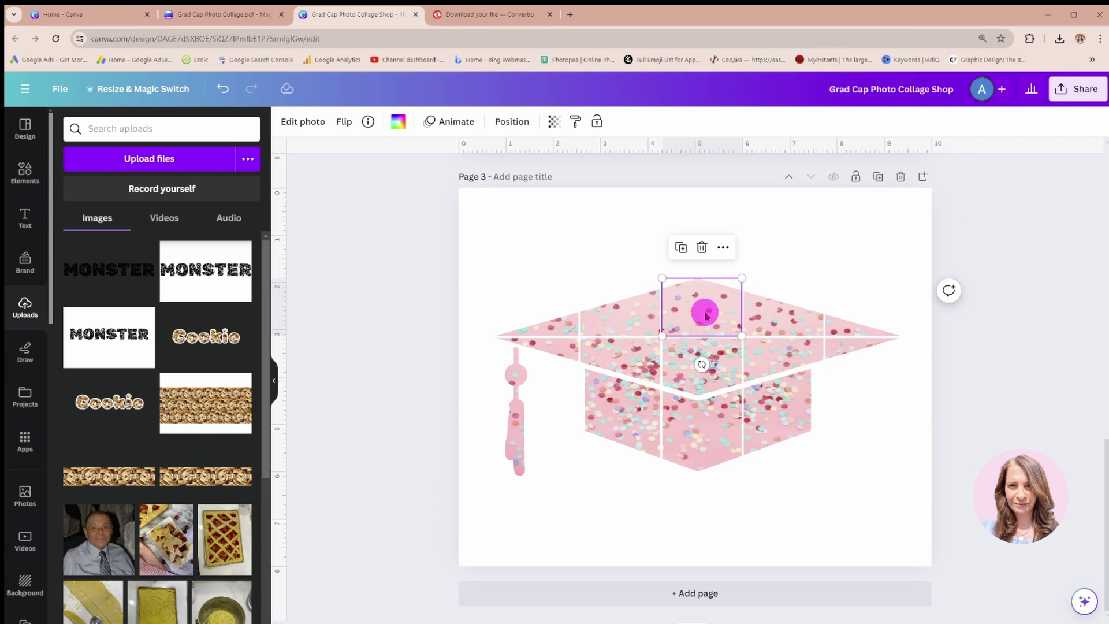
key("Delete")
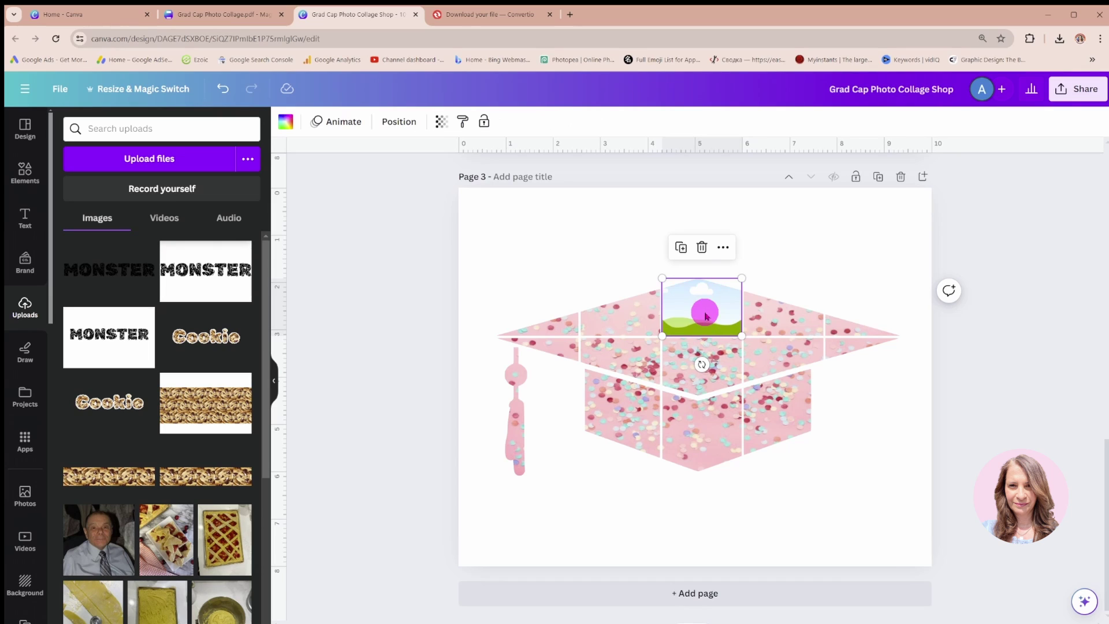
left_click(768, 312)
left_click_drag(771, 312, 836, 347)
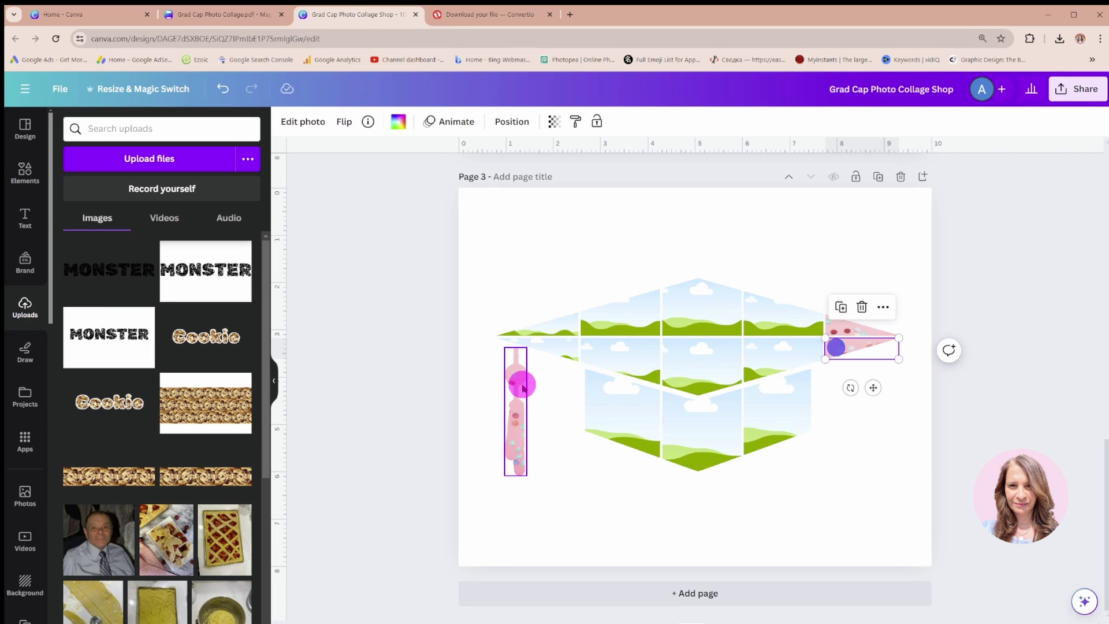
left_click_drag(521, 383, 519, 375)
key("ctrl+z")
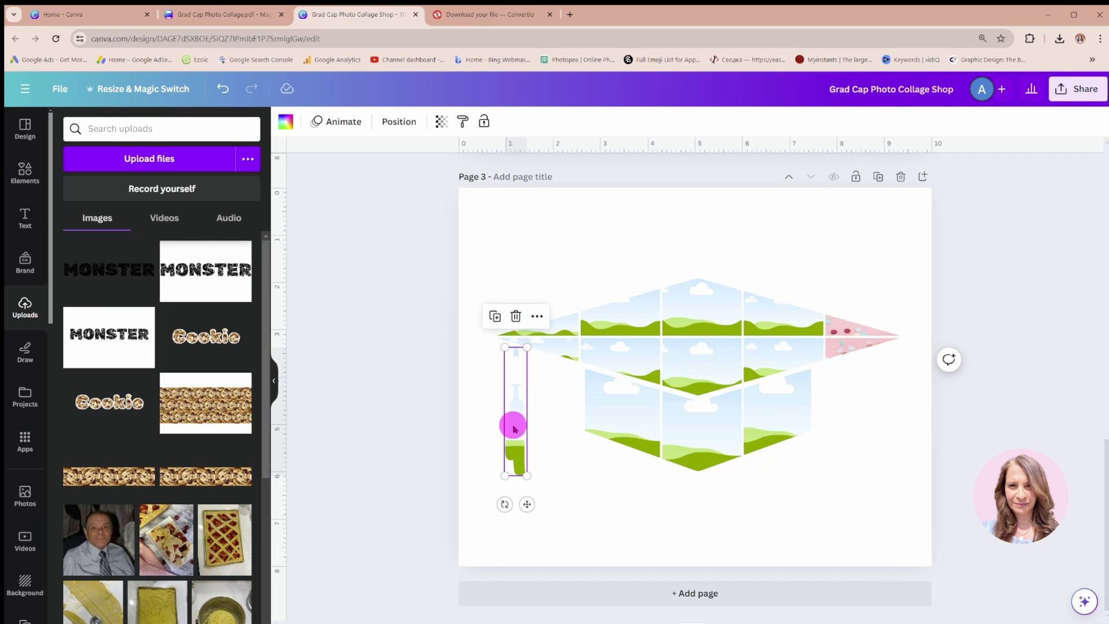
Make the grad-cap tassel solid black.
left_click(284, 125)
left_click(105, 196)
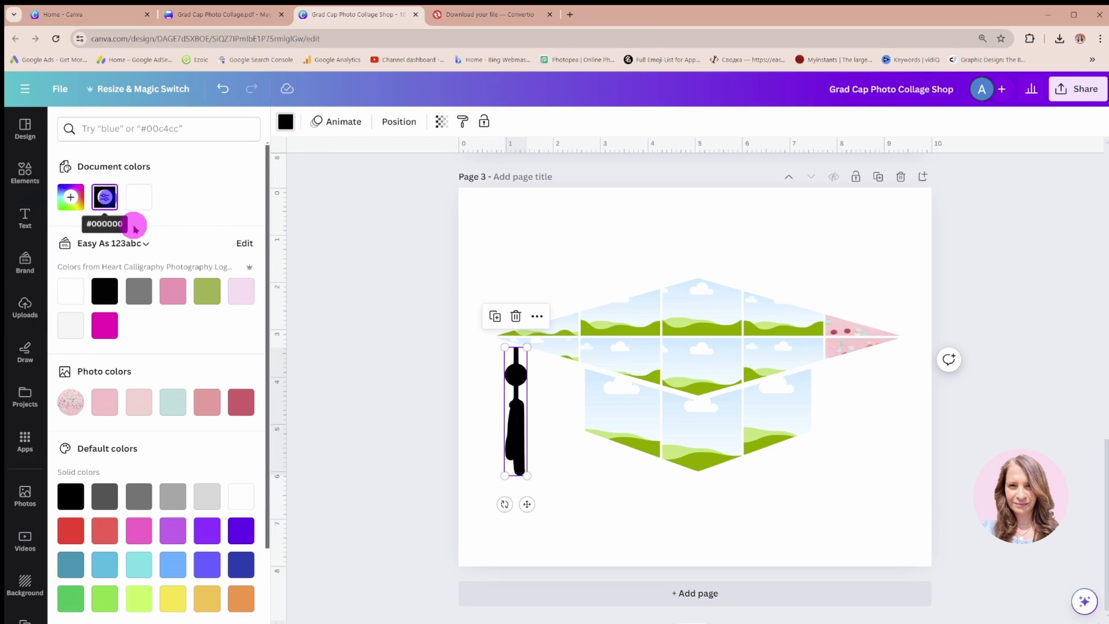
left_click(602, 526)
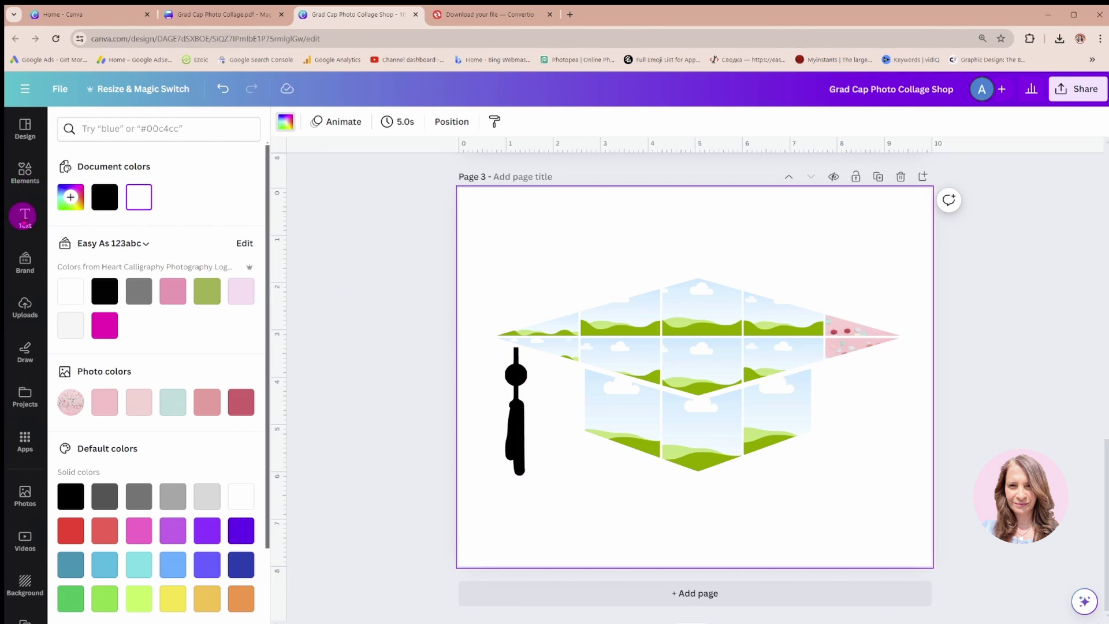
Add a text box at the lower right containing '2024'.
left_click(24, 220)
left_click(141, 165)
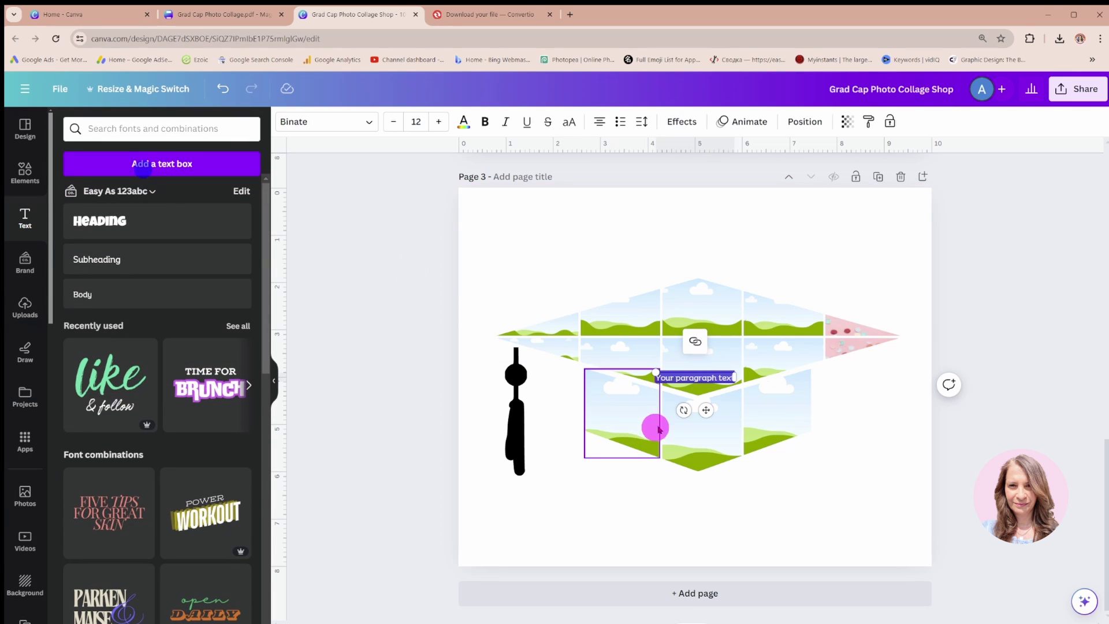
left_click_drag(706, 410, 860, 533)
type("2024")
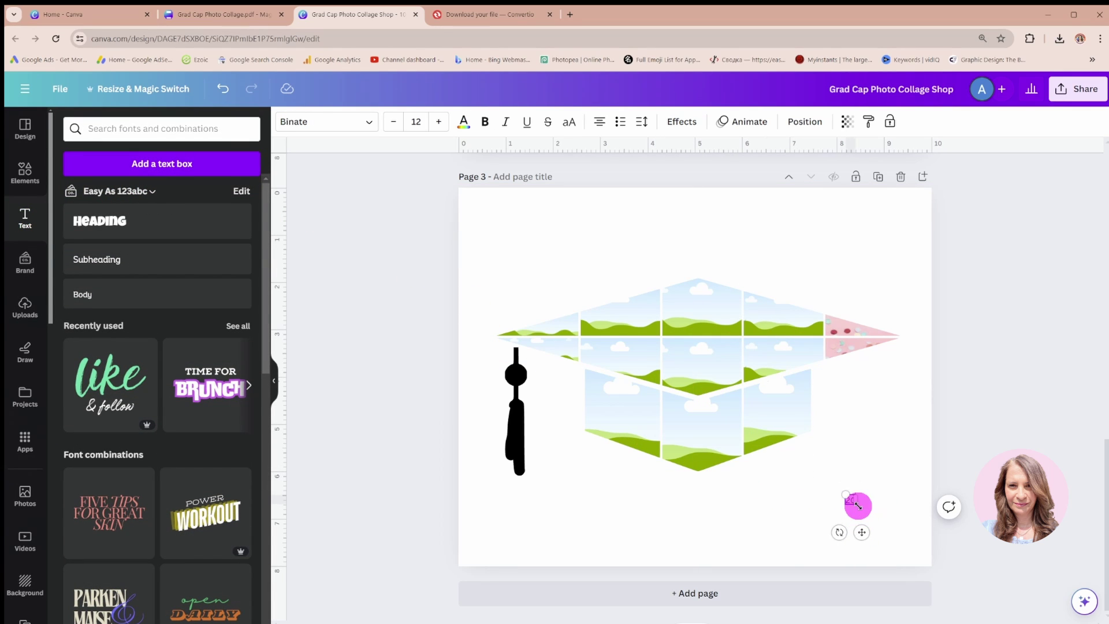
Set '2024' to the Wildcat College font at size 142 and place it lower right.
left_click(371, 122)
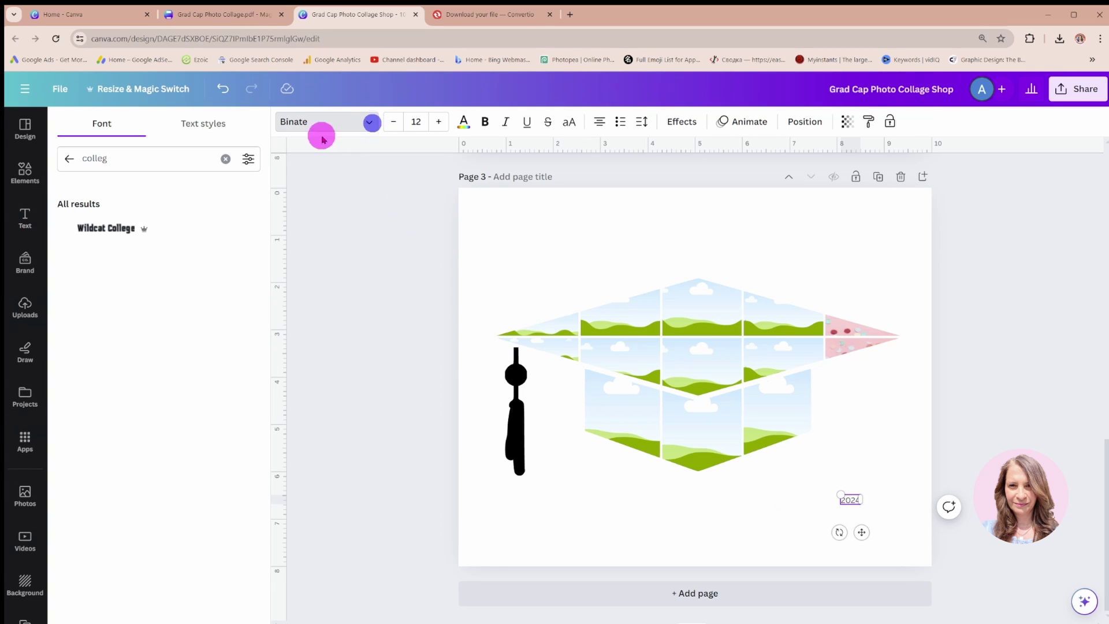
left_click(98, 230)
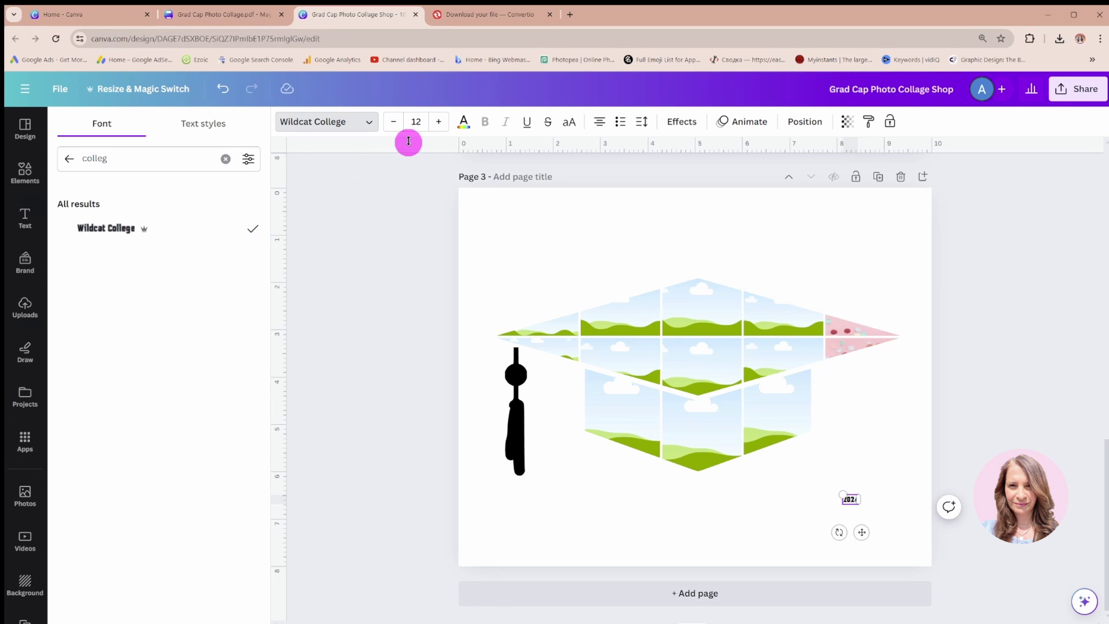
left_click(415, 122)
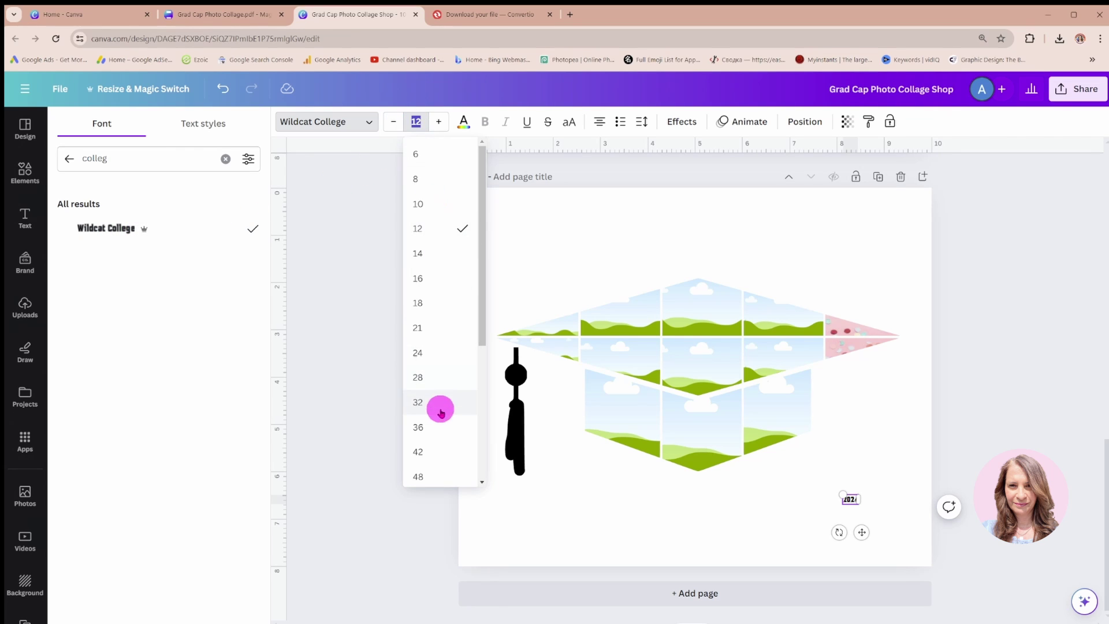
left_click(430, 427)
left_click_drag(820, 495, 657, 457)
left_click(807, 487)
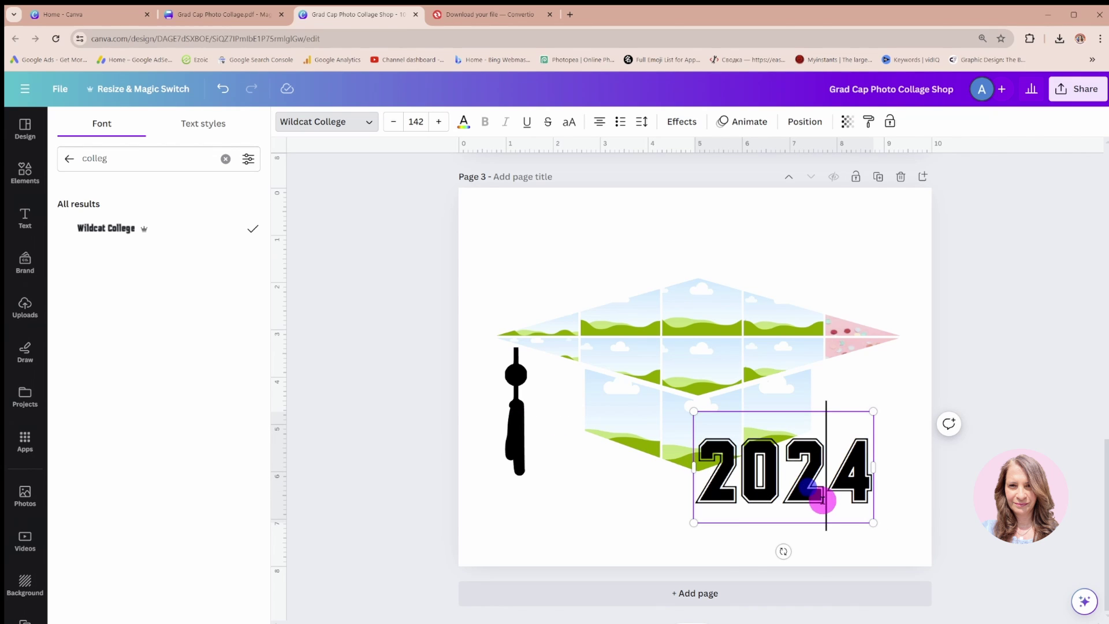
left_click(685, 554)
left_click_drag(765, 492, 798, 512)
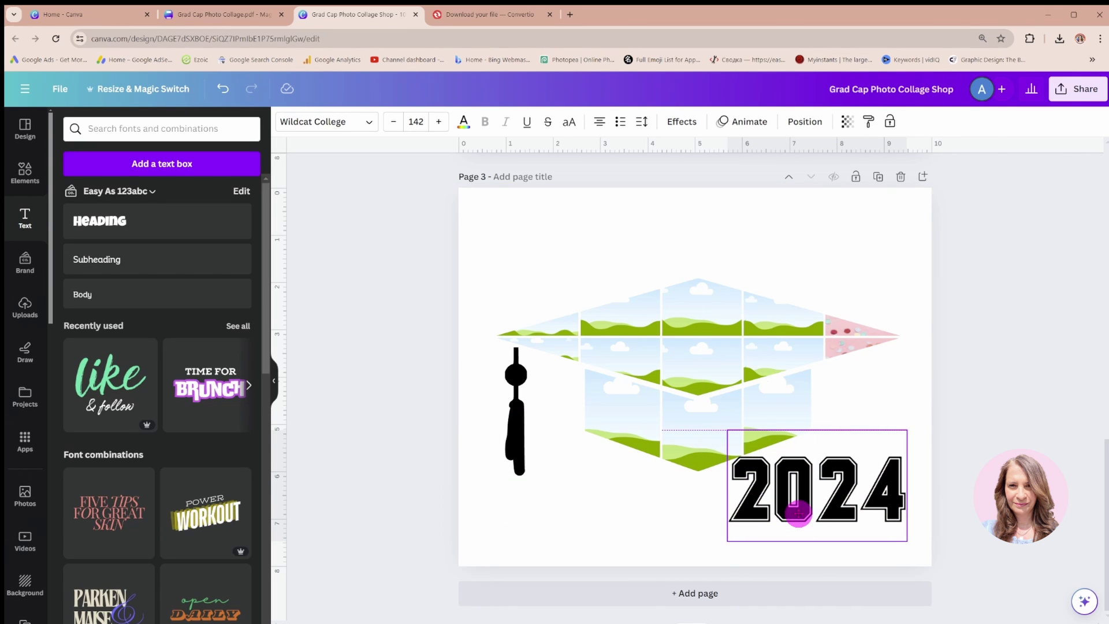
Add a 'Congratulations!' subheading and move it to the page's top-left.
left_click(89, 258)
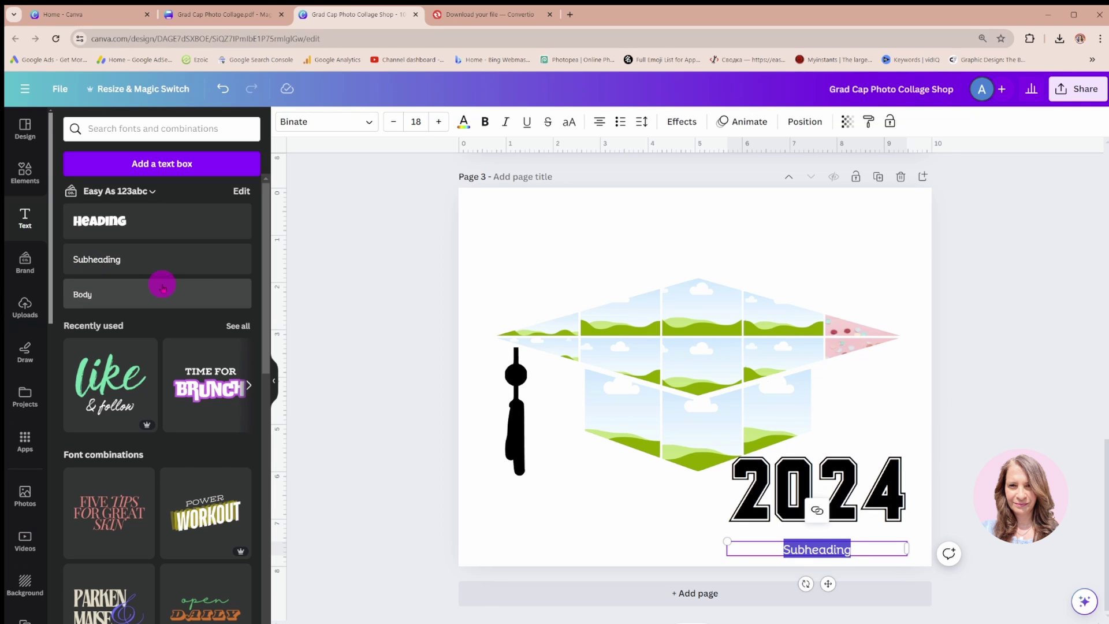
type("Congratulat")
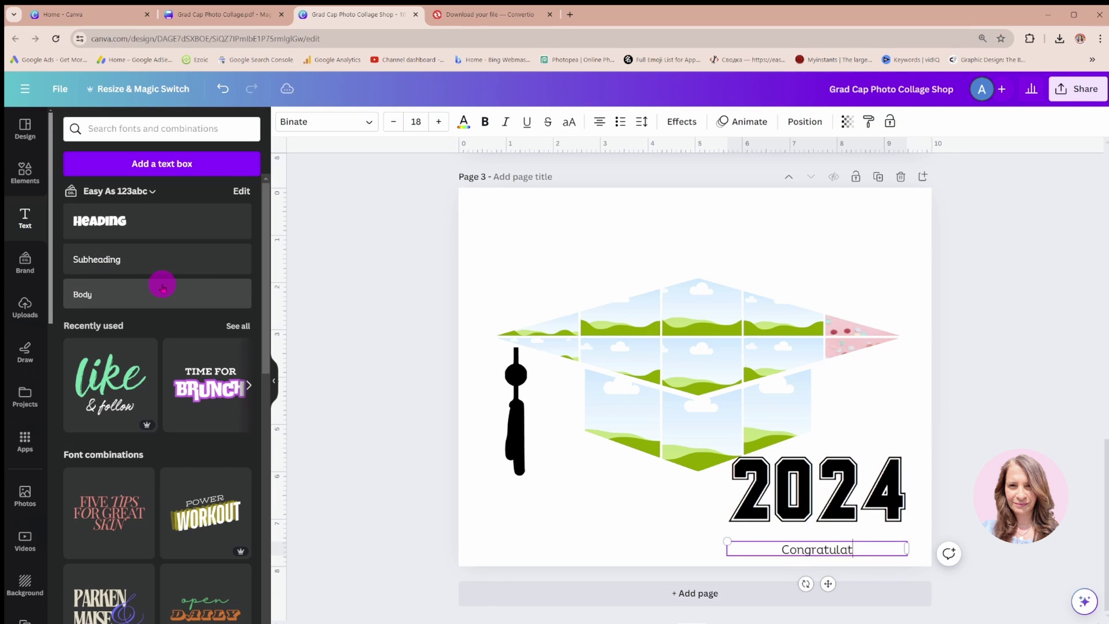
type("ions!")
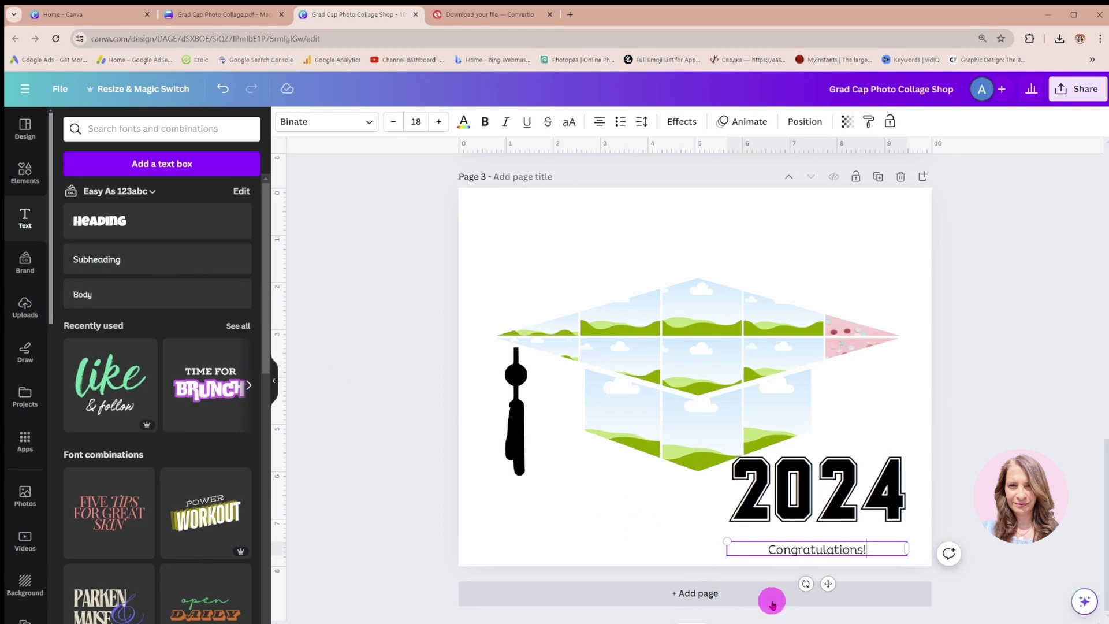
left_click_drag(830, 597, 580, 277)
Left-align 'Congratulations!', set its size to 48 and widen the text box.
left_click(599, 122)
left_click(419, 121)
type("48")
key("Return")
left_click_drag(661, 272, 728, 243)
left_click(622, 517)
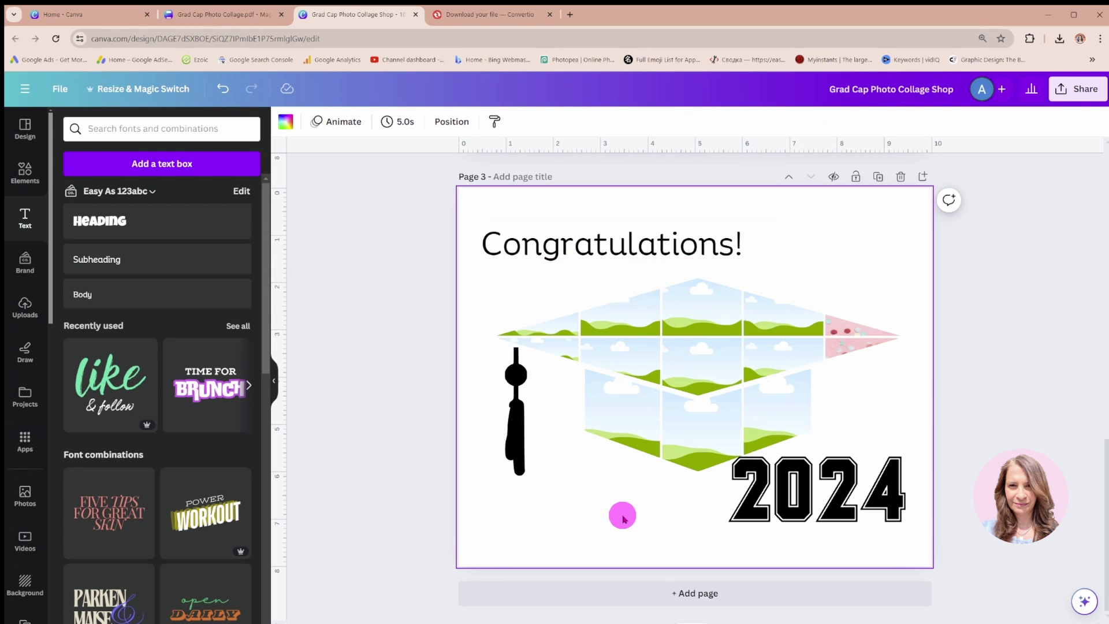